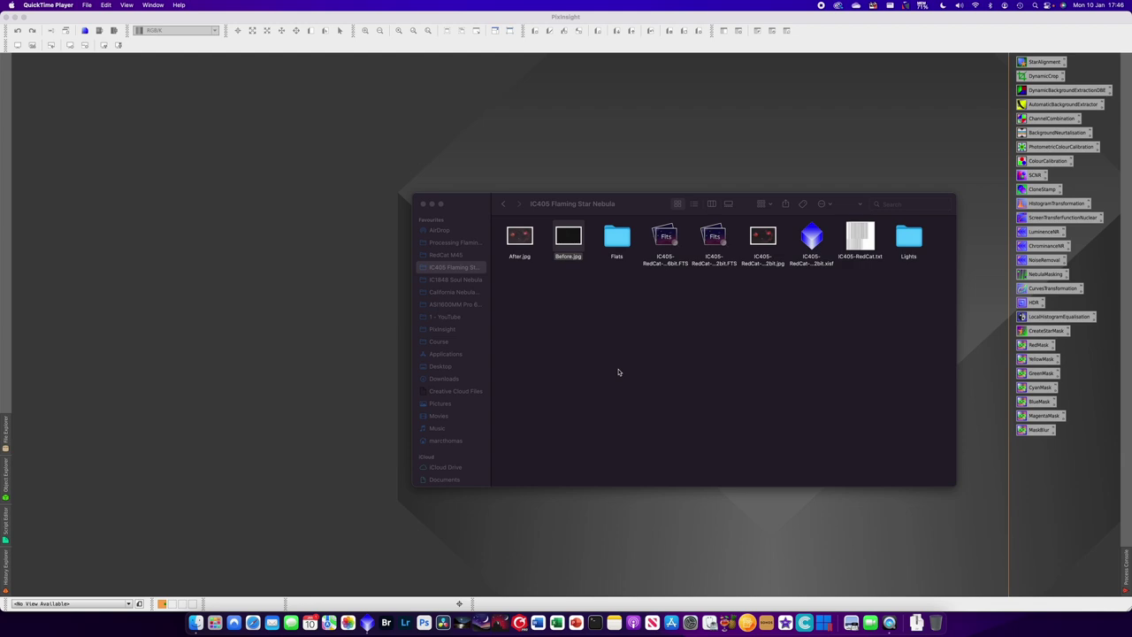
Preview Before.jpg and After.jpg in the IC405 Flaming Star Nebula folder to compare the unprocessed and processed images
click(607, 310)
click(568, 237)
key(space)
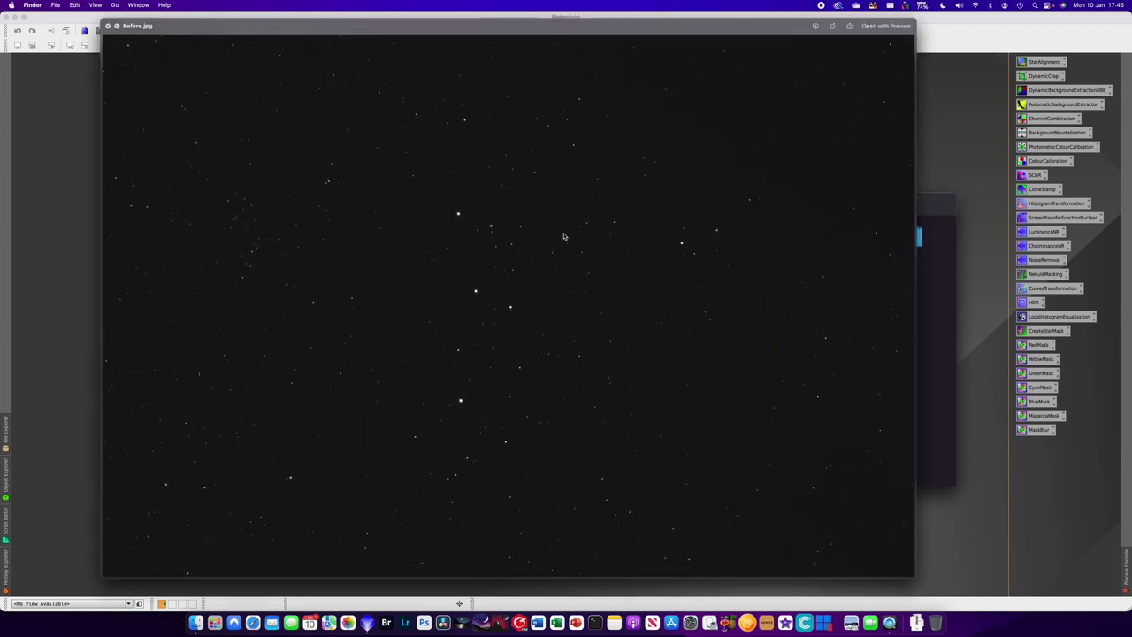
key(Right)
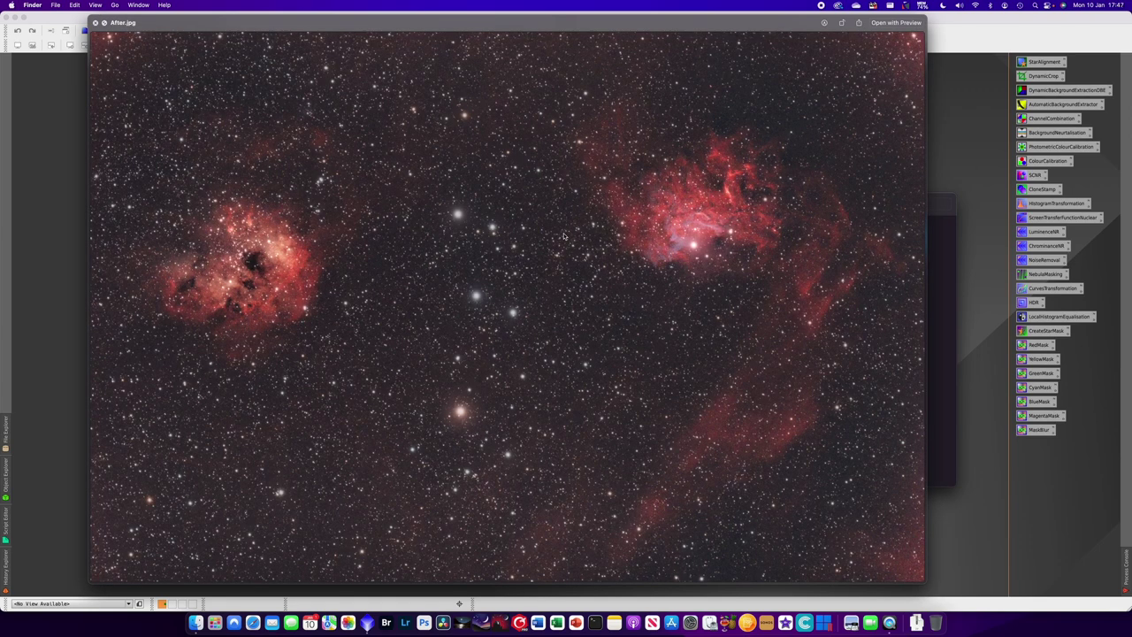
key(space)
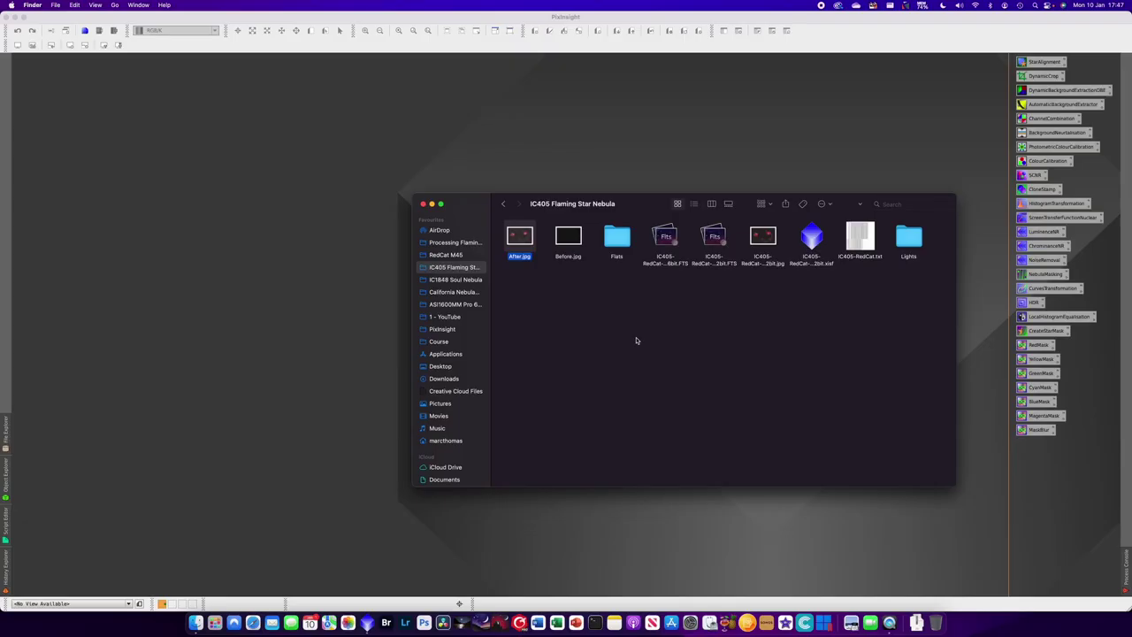
Open IC405-RedCat-3h-35min-32bit.FTS in PixInsight and move its image window towards the middle of the workspace
click(635, 340)
drag(716, 236, 330, 186)
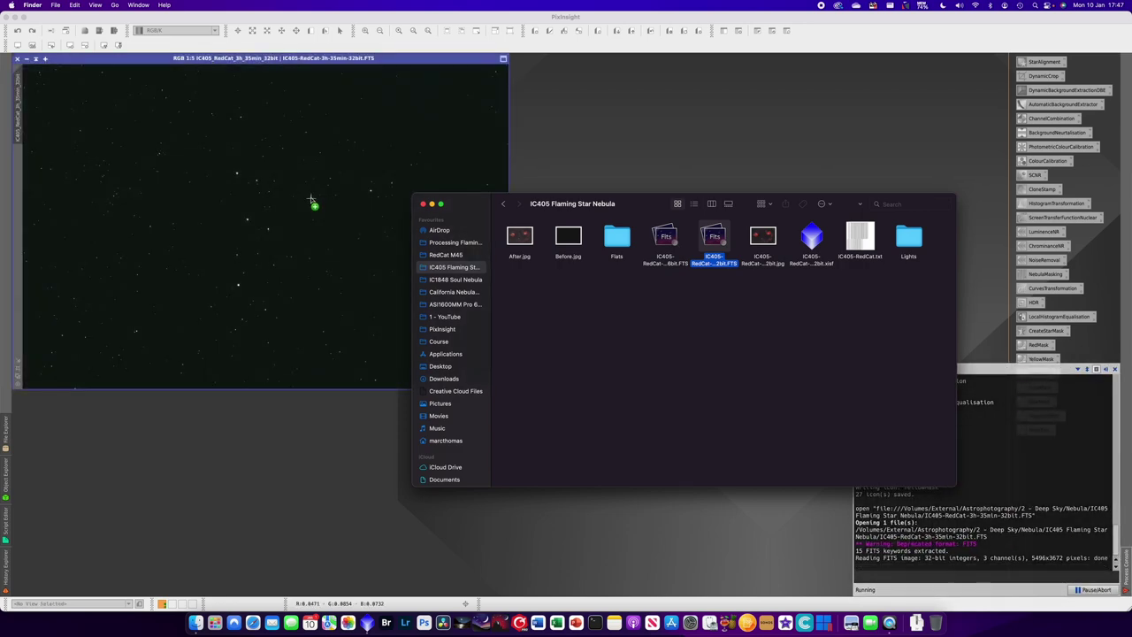
drag(262, 59, 395, 124)
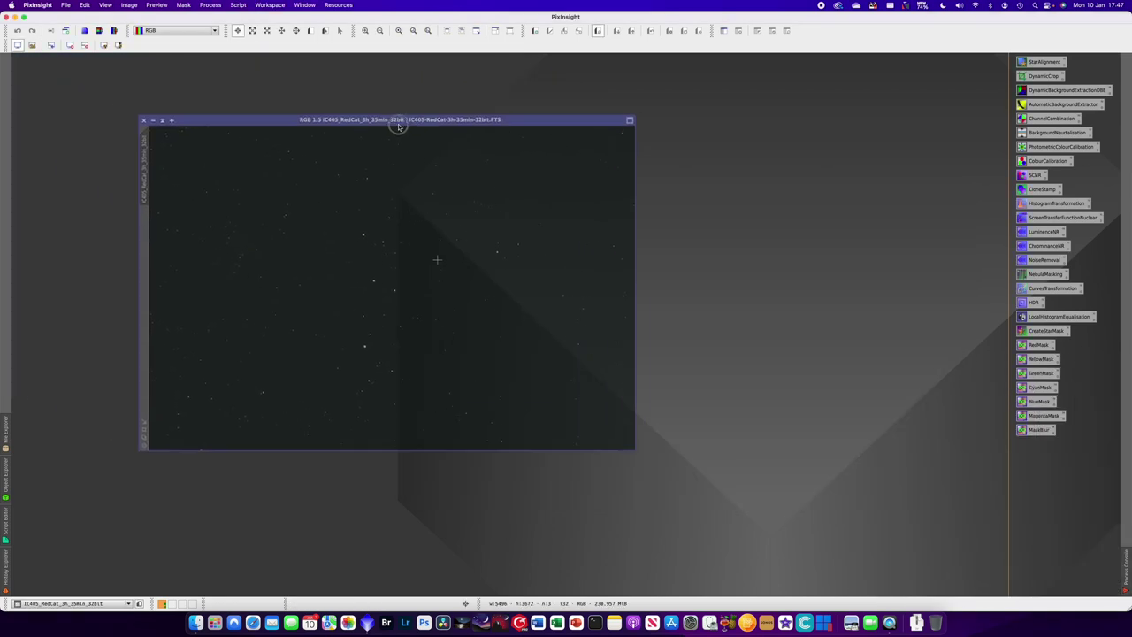
drag(362, 131, 435, 145)
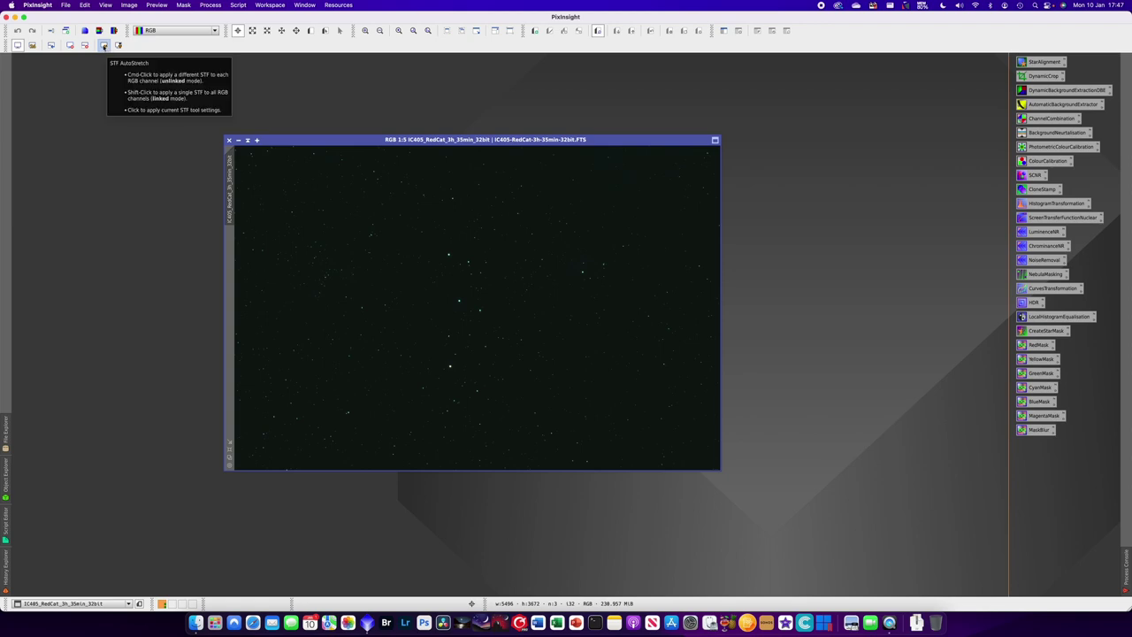
Hide the Screen Transfer Functions tools and show them again
right_click(133, 48)
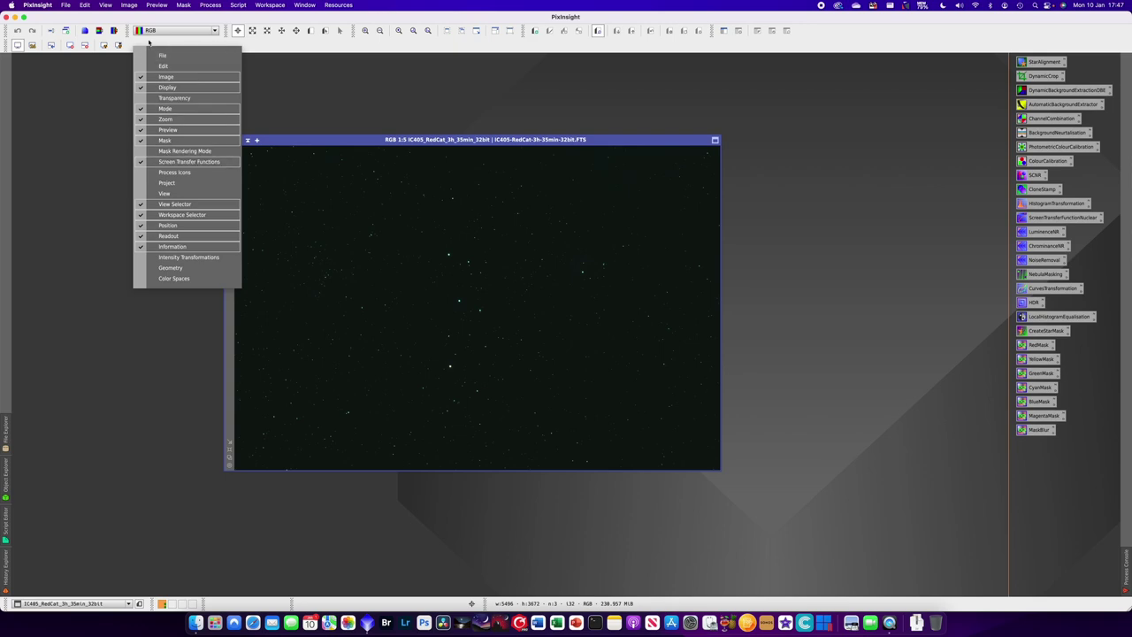
click(195, 164)
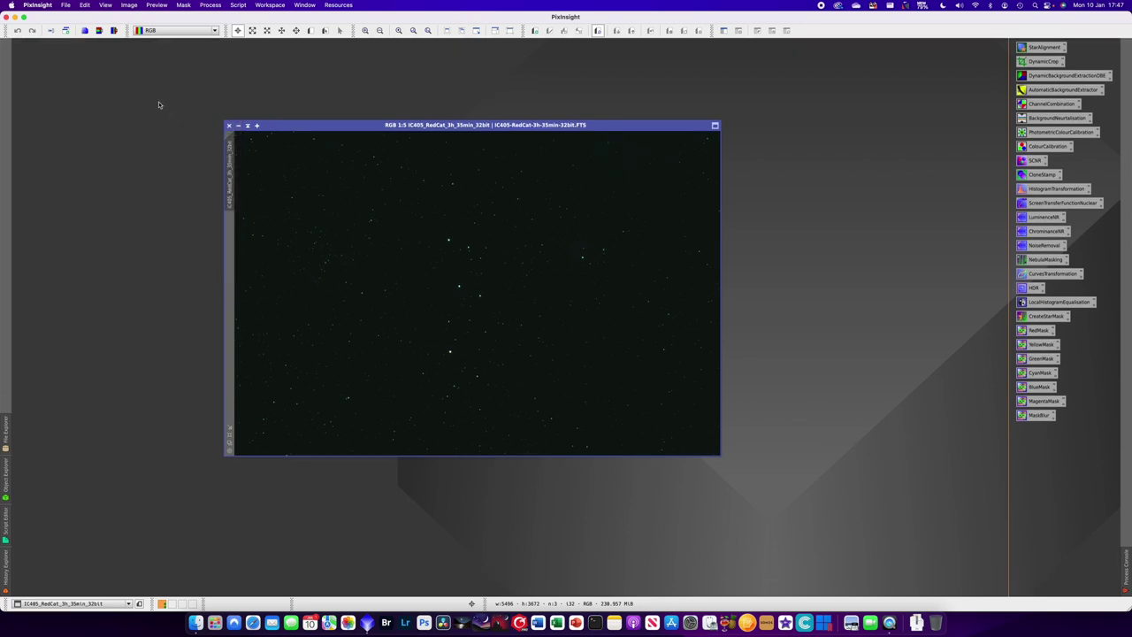
right_click(847, 33)
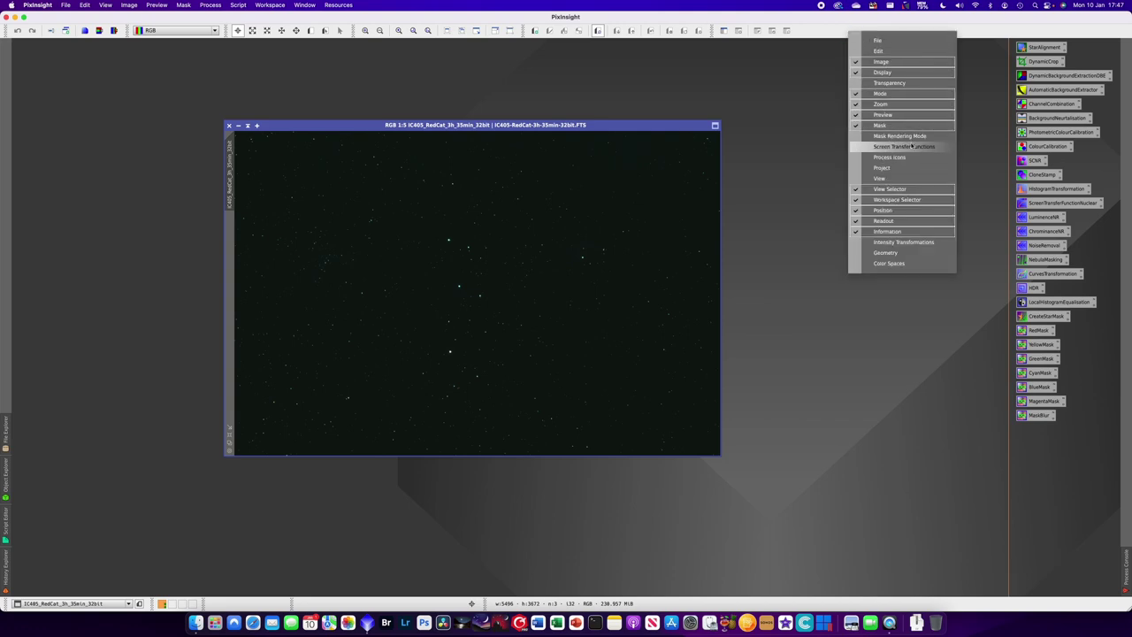
click(908, 151)
Apply an STF AutoStretch to the IC405 image and shift its window slightly
click(104, 44)
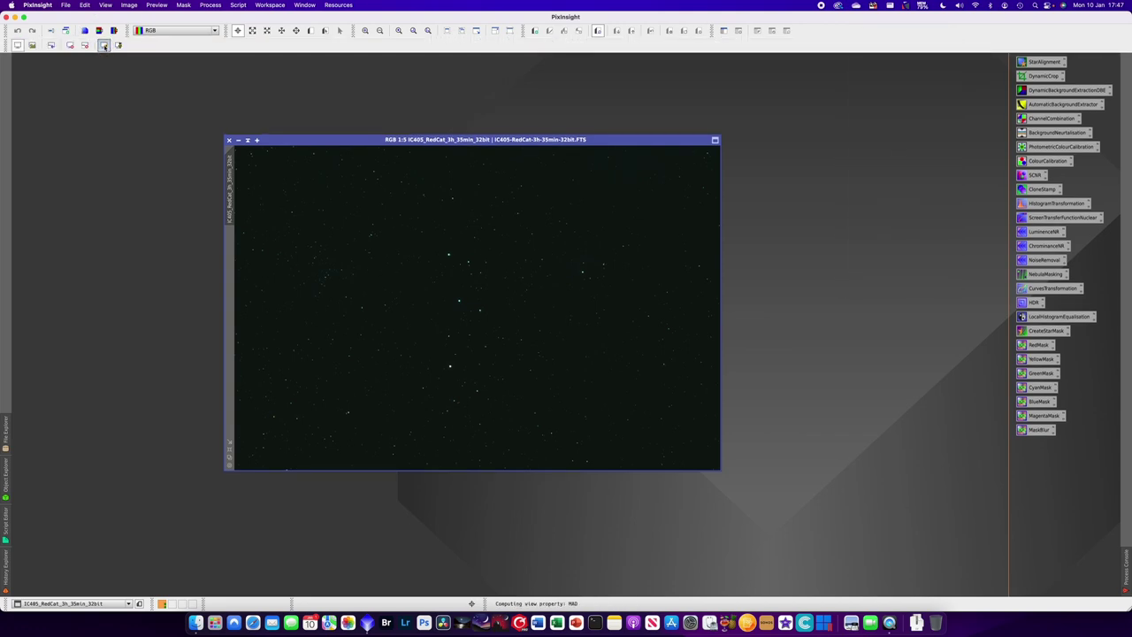
drag(458, 146, 508, 146)
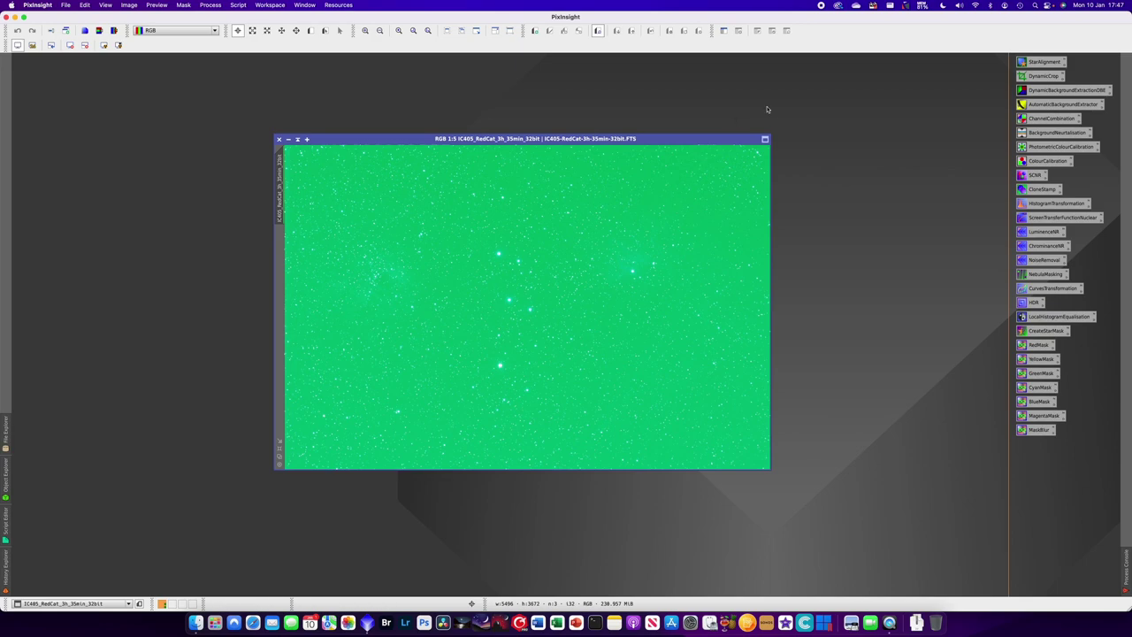
Trim the stacking edges off the image with DynamicCrop, using a crop area of about 5361 × 3537 pixels
double_click(1038, 77)
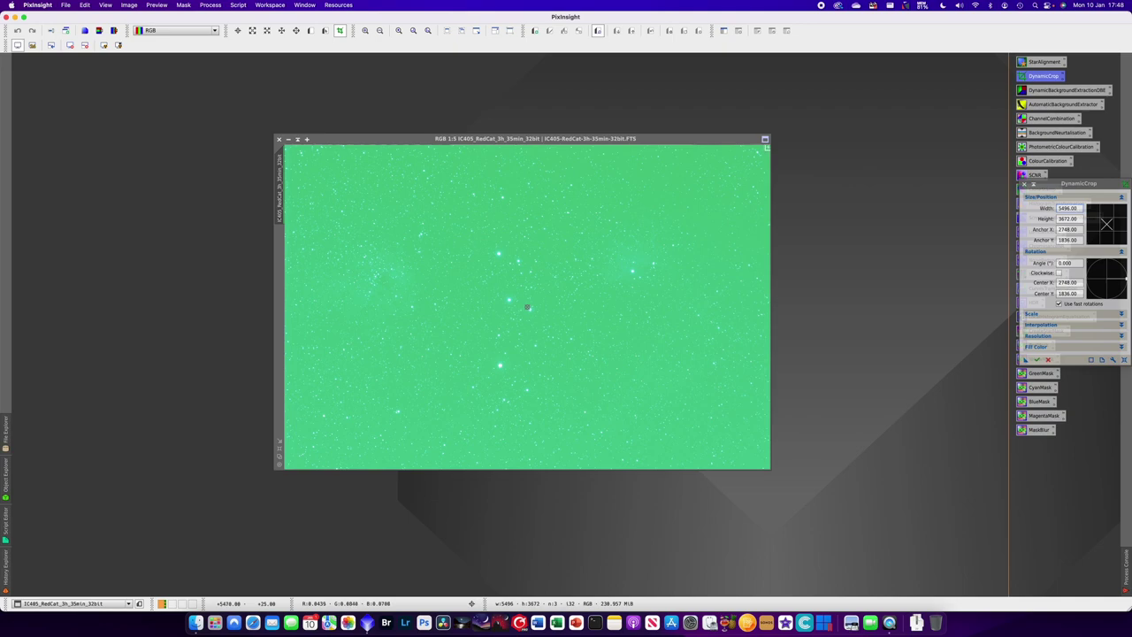
drag(1070, 184, 856, 158)
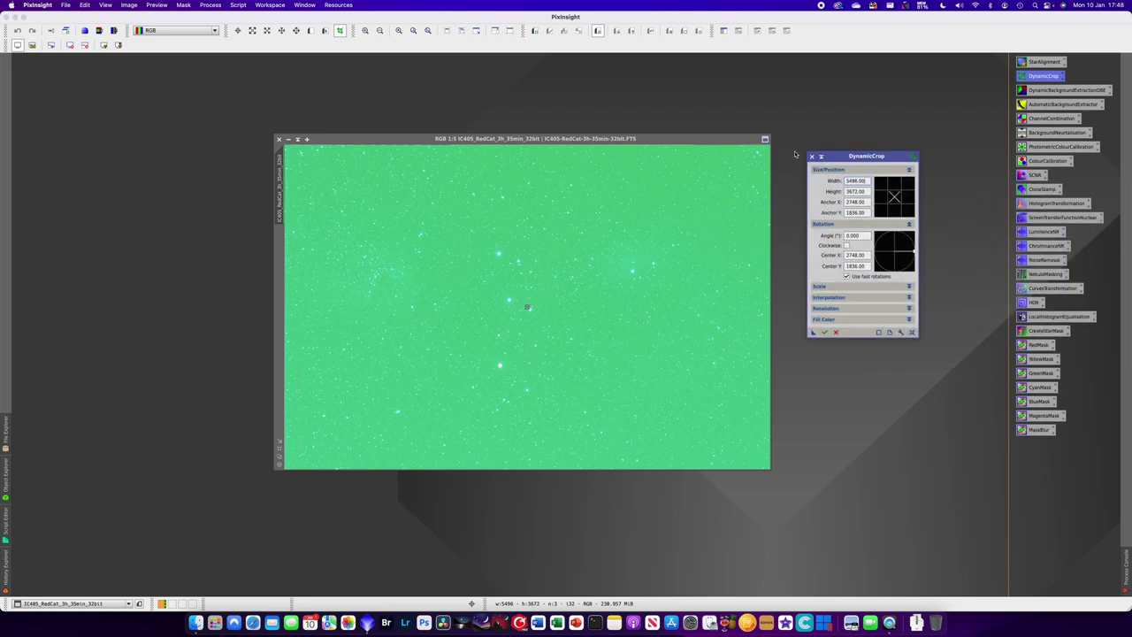
drag(767, 147, 727, 177)
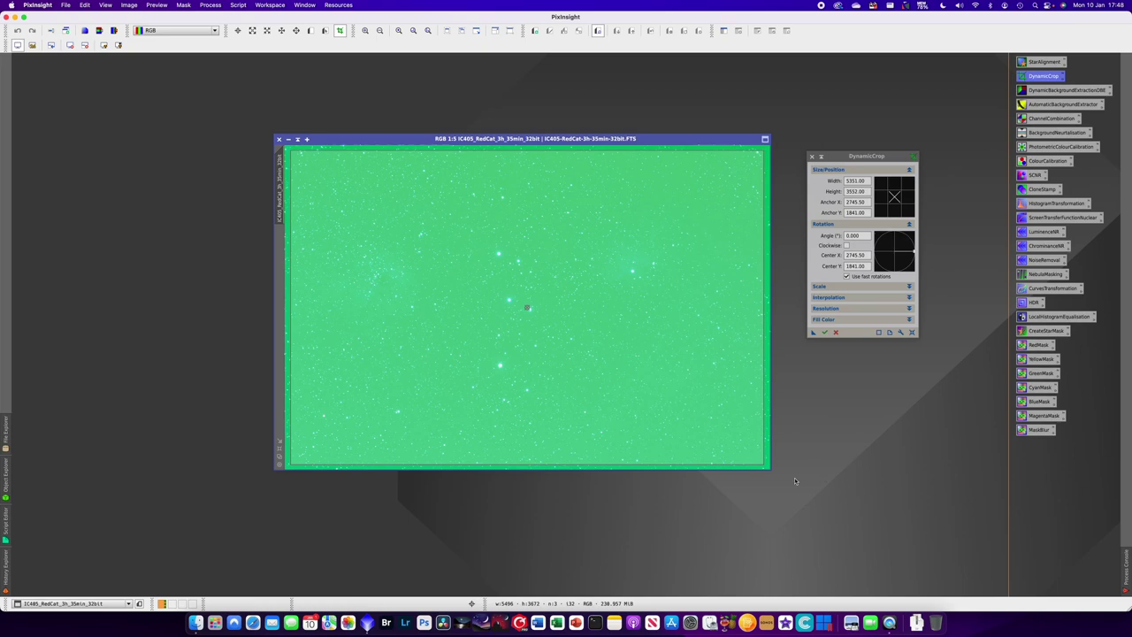
drag(763, 464, 764, 461)
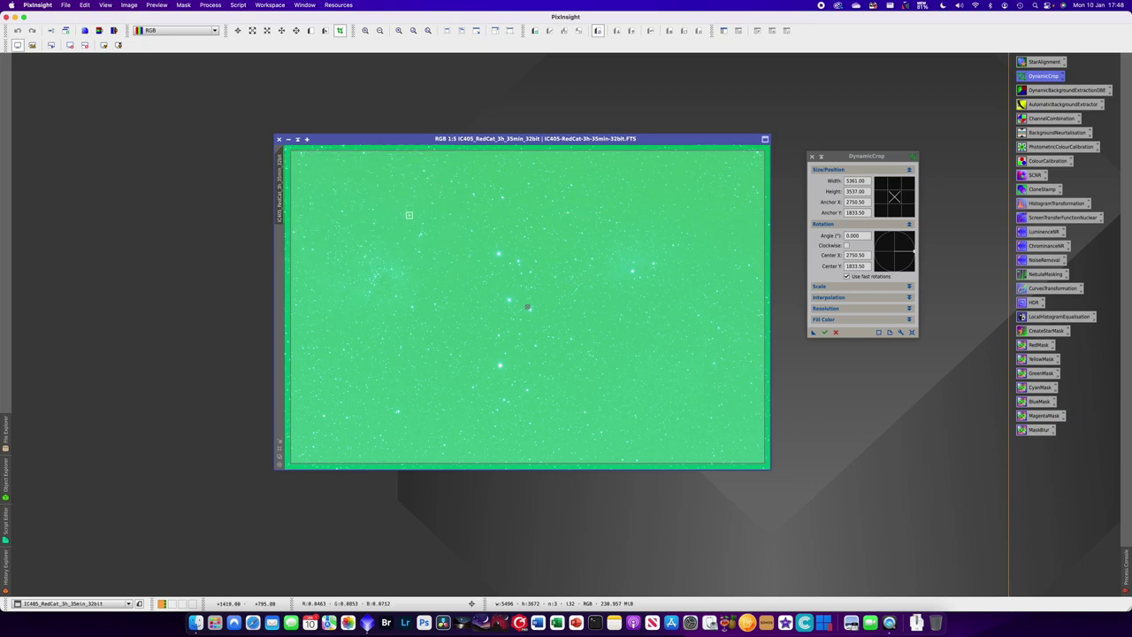
click(824, 333)
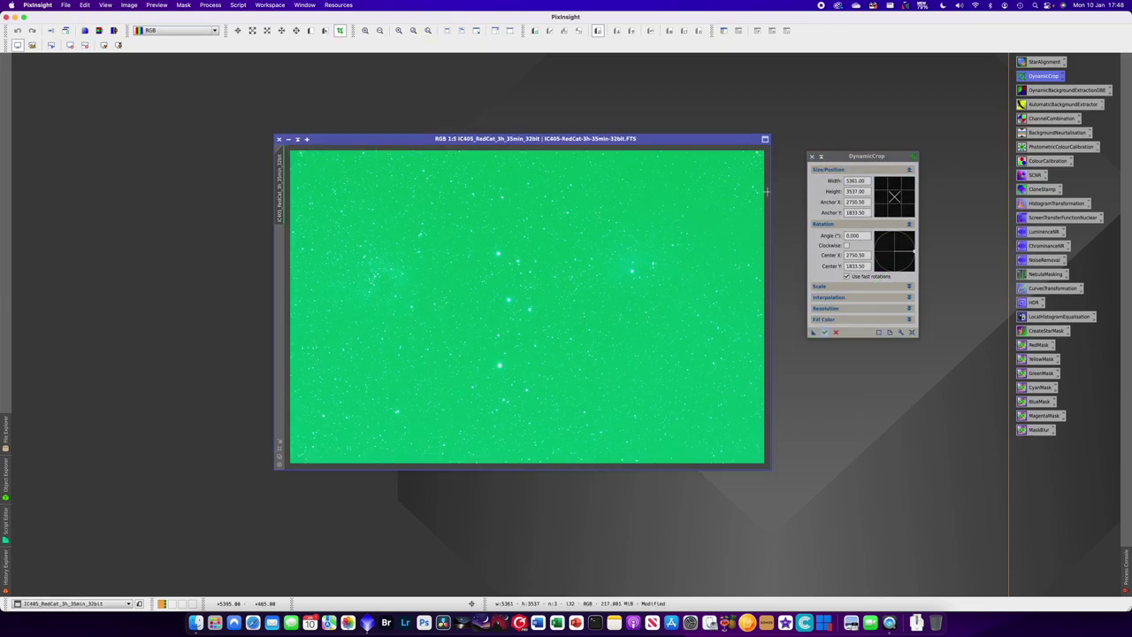
click(811, 157)
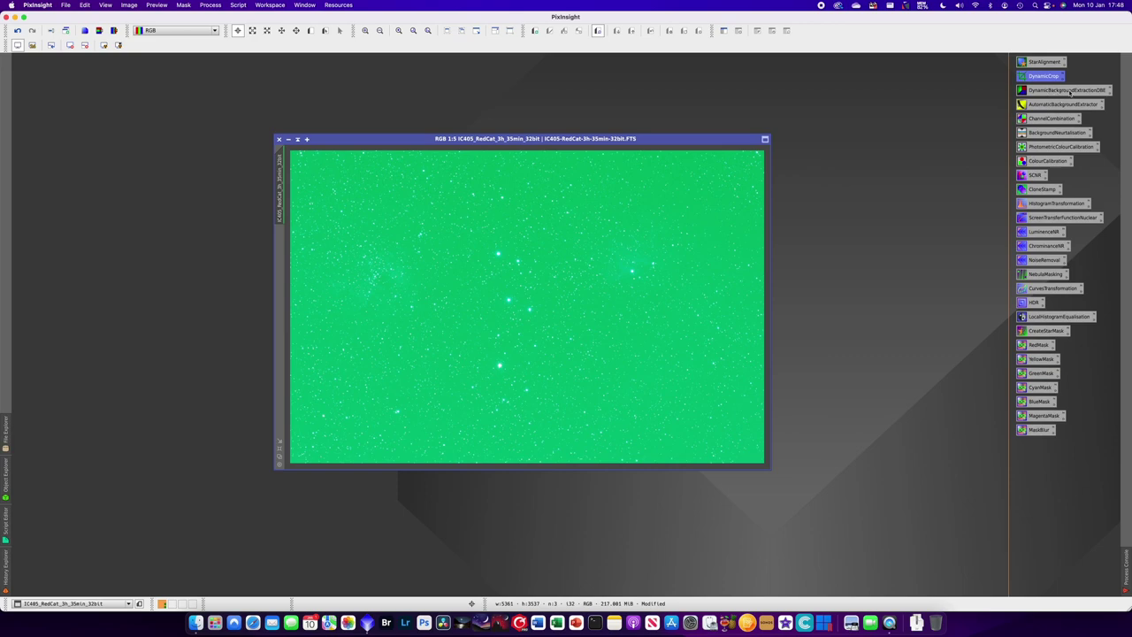
double_click(1072, 92)
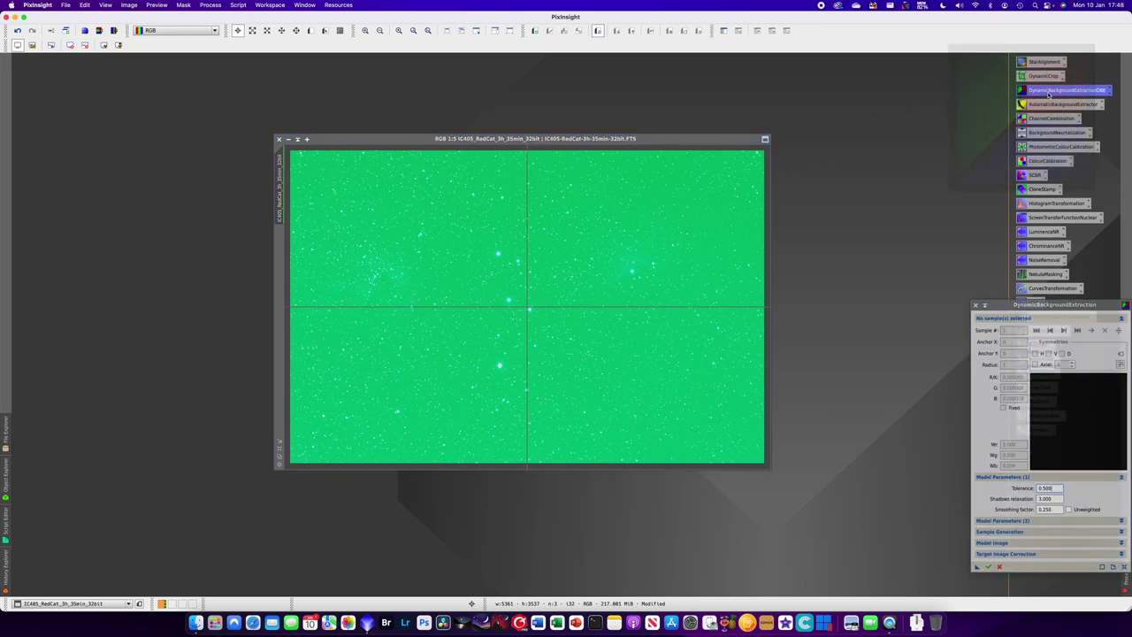
drag(1046, 304, 855, 134)
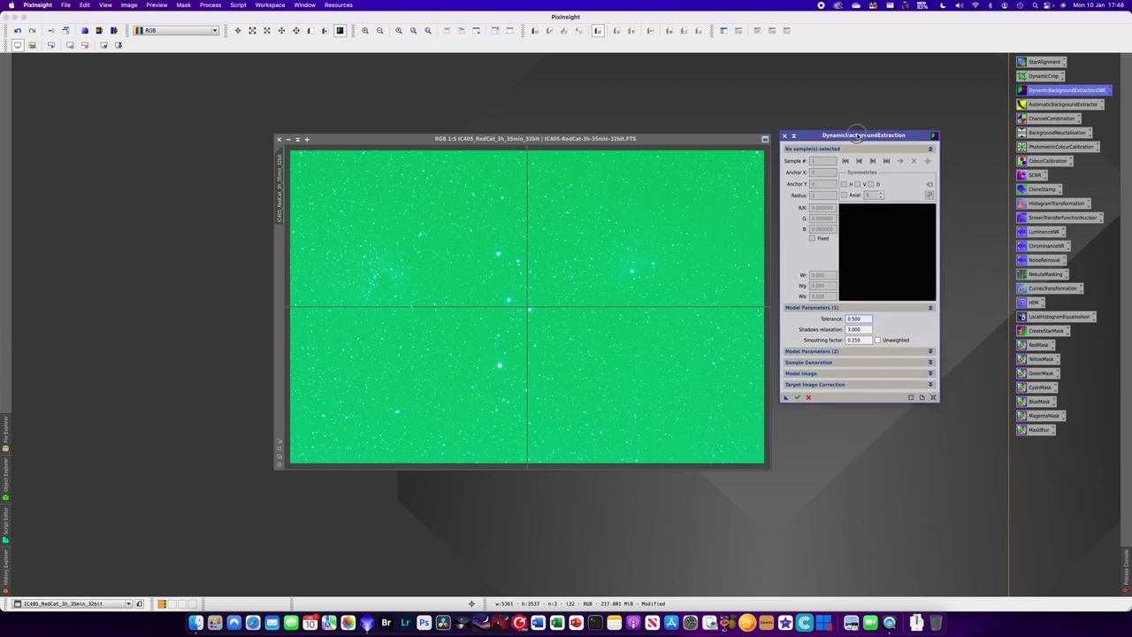
click(804, 351)
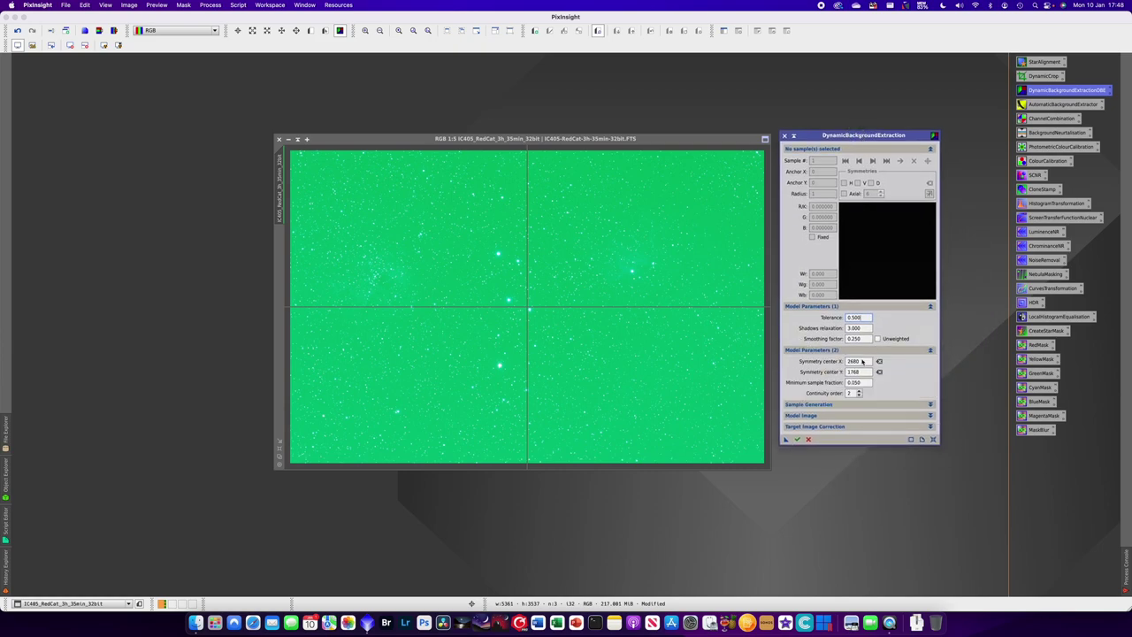
click(807, 404)
double_click(851, 415)
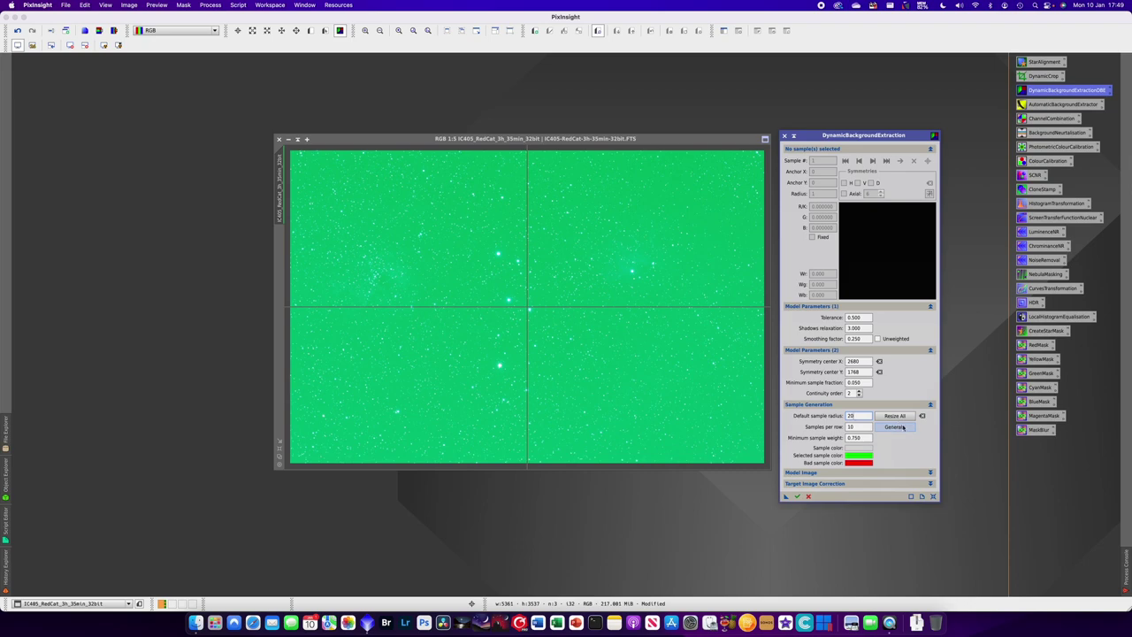
click(895, 427)
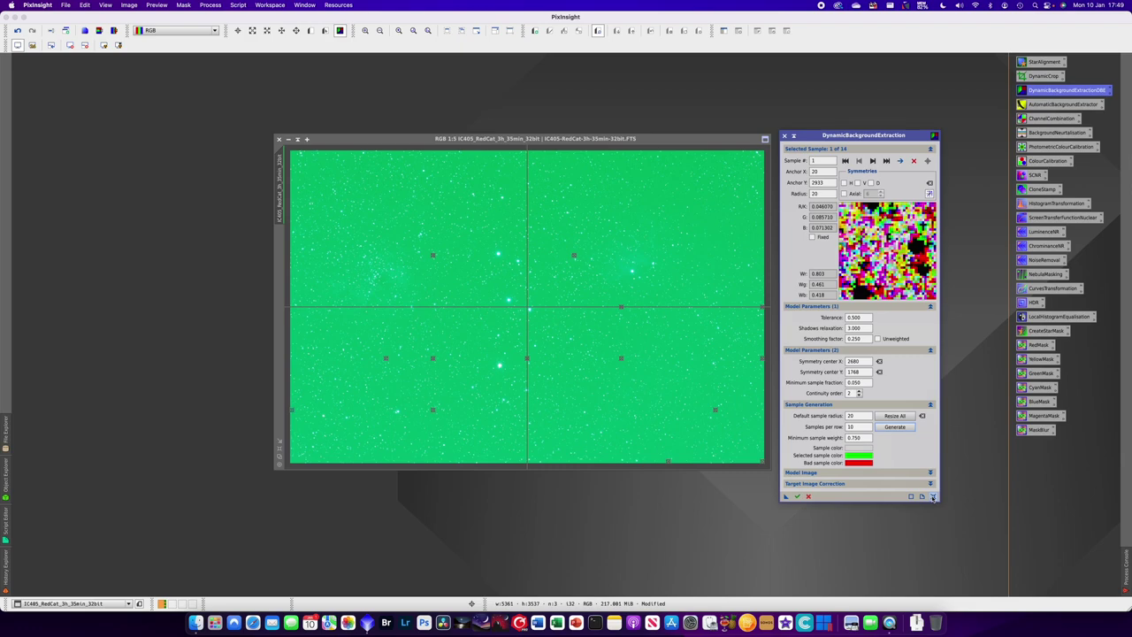
click(933, 497)
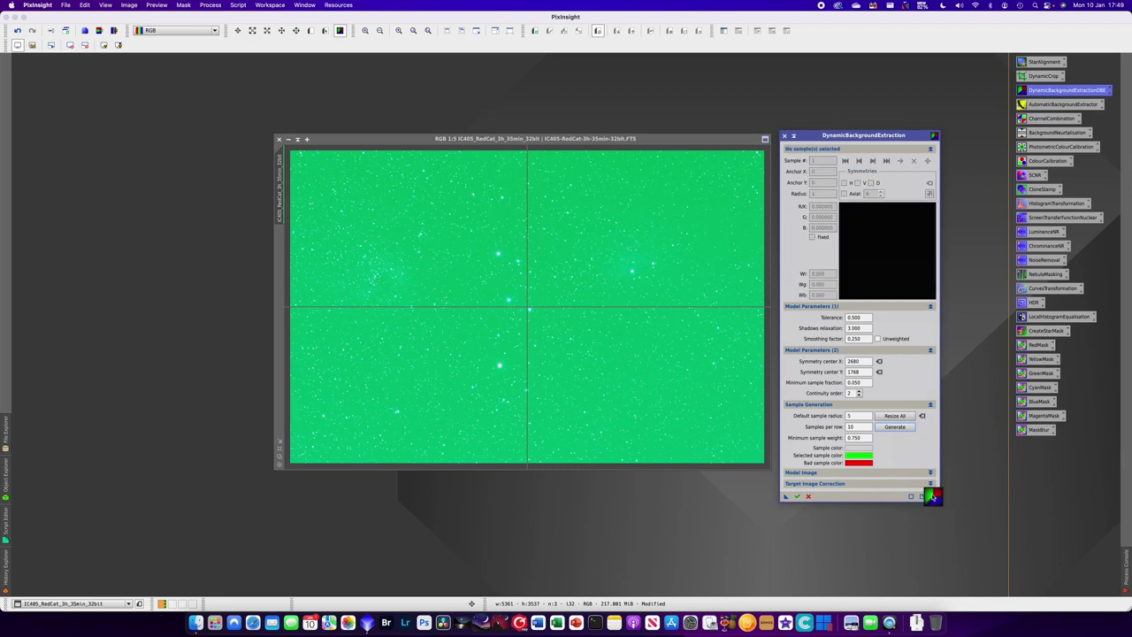
click(783, 136)
click(599, 321)
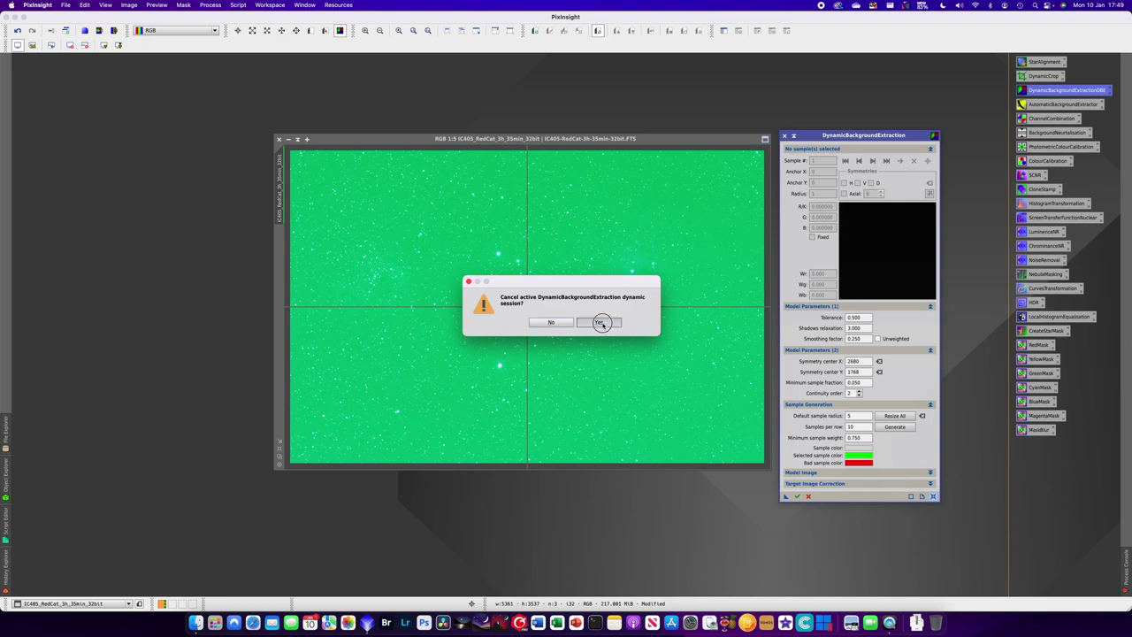
Open AutomaticBackgroundExtractor beside the image and set both the box size and box separation to 8
double_click(1058, 106)
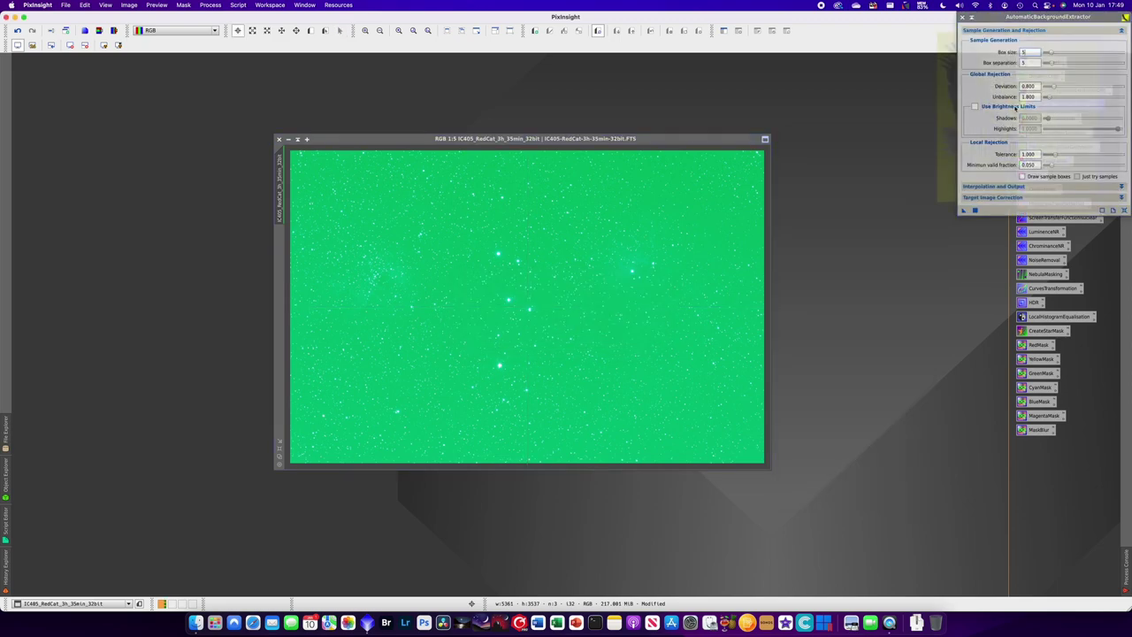
drag(1002, 18, 818, 164)
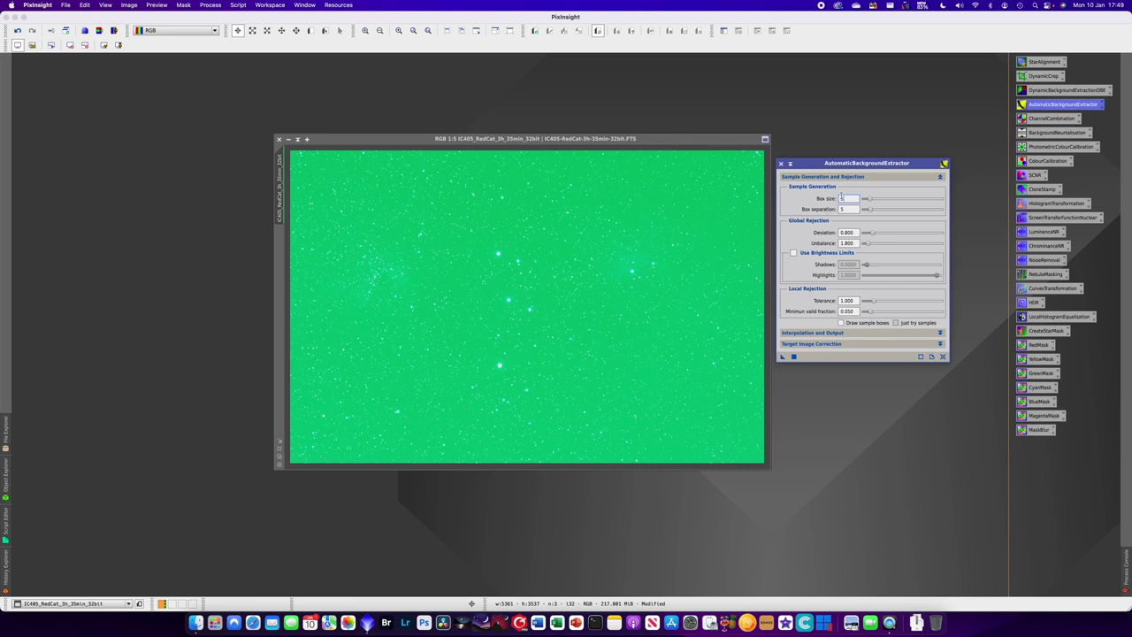
click(841, 198)
text(8)
key(Tab)
text(8)
click(844, 198)
Set the target image correction to Subtraction, with the background model discarded and the target image replaced
click(818, 344)
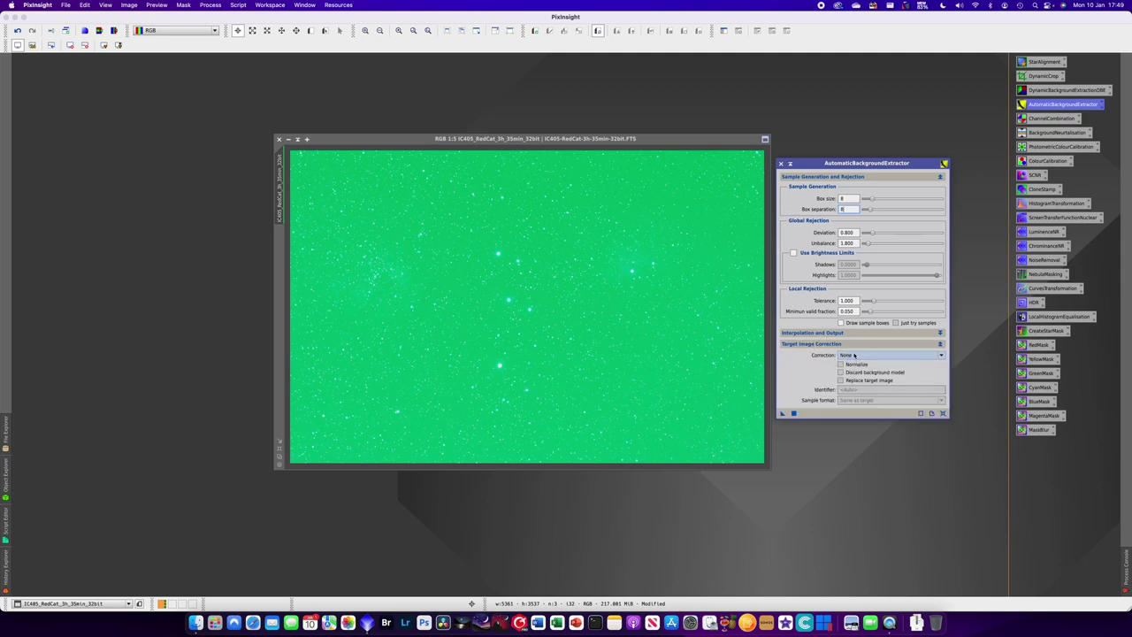
click(853, 354)
click(881, 372)
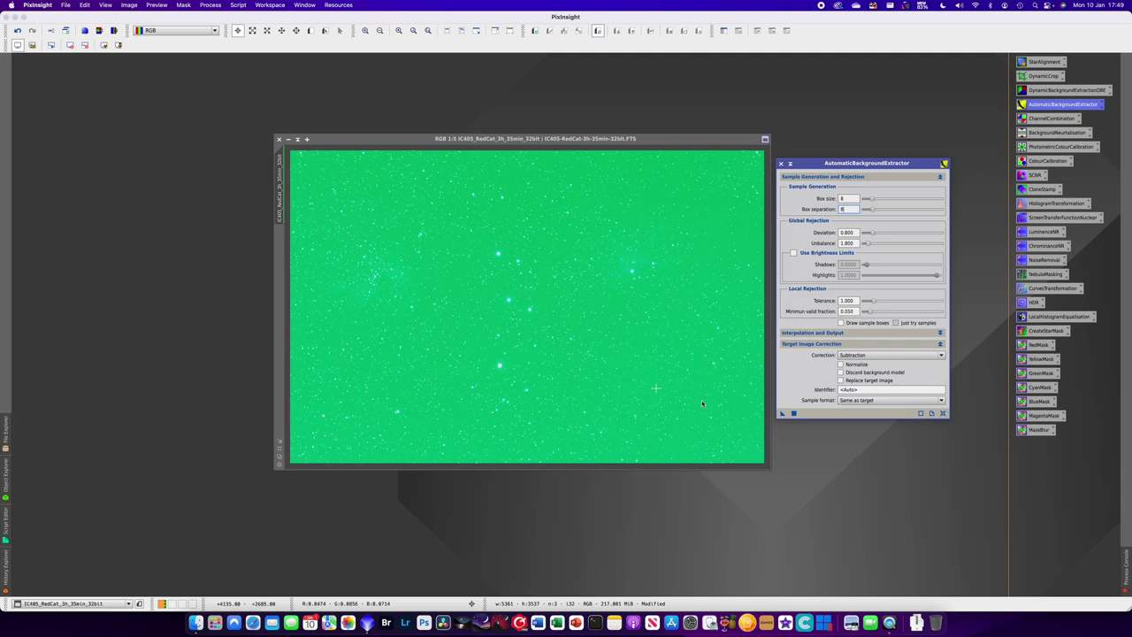
click(864, 355)
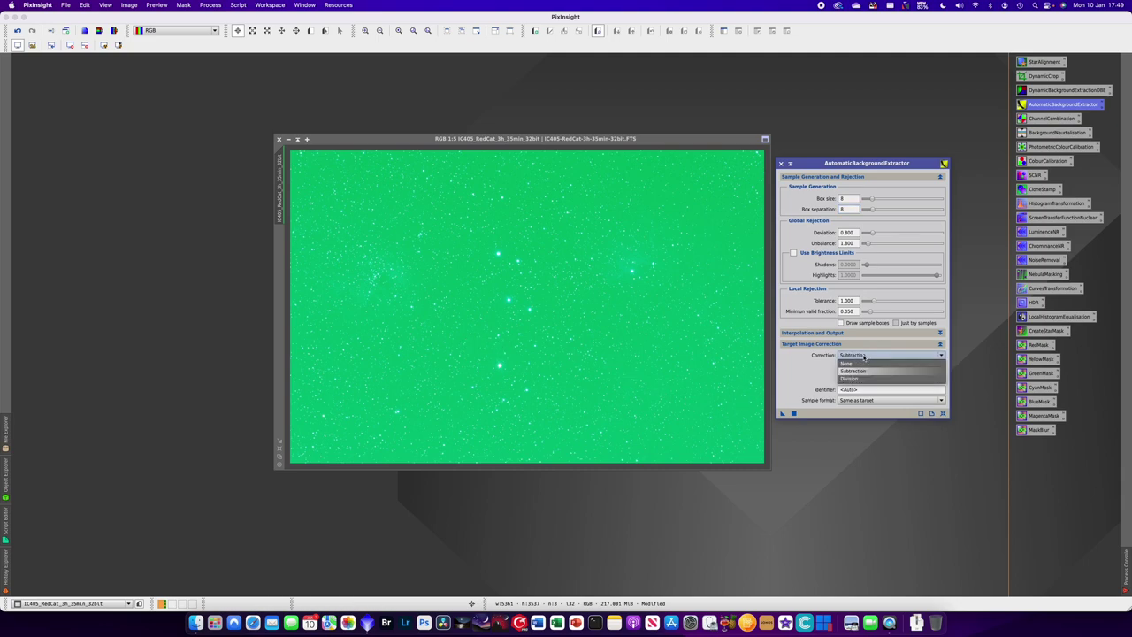
click(867, 357)
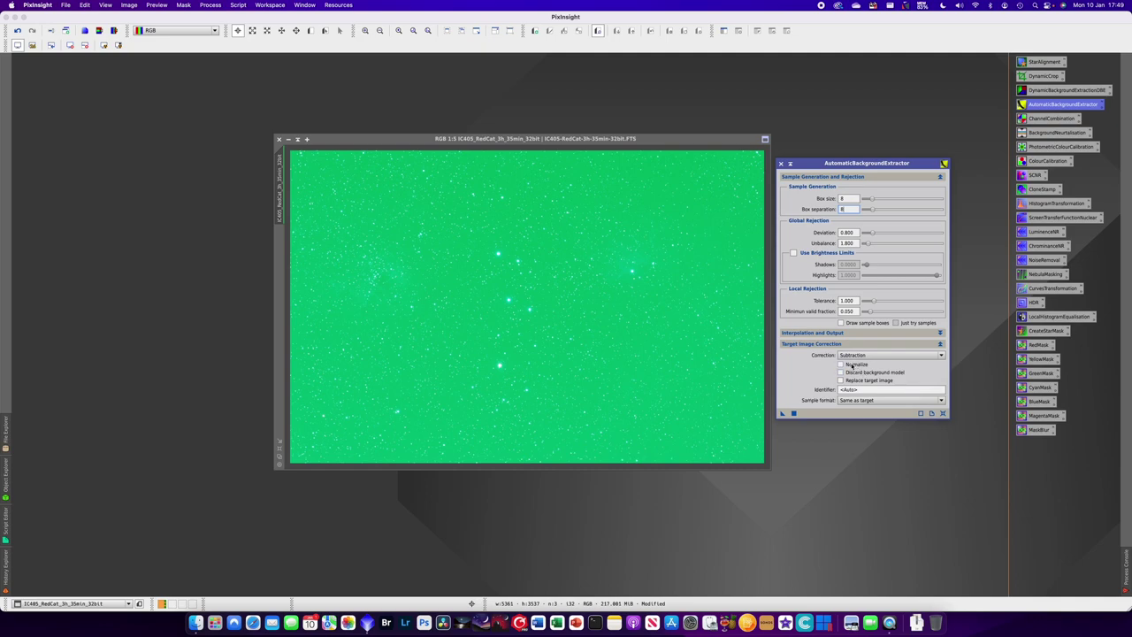
click(863, 375)
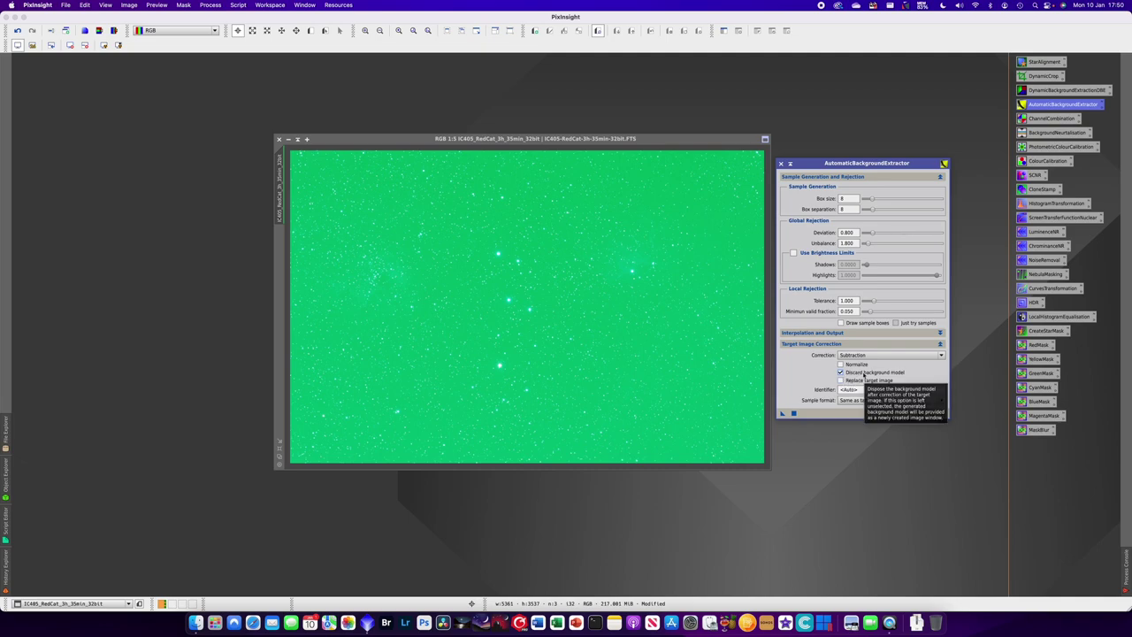
click(855, 381)
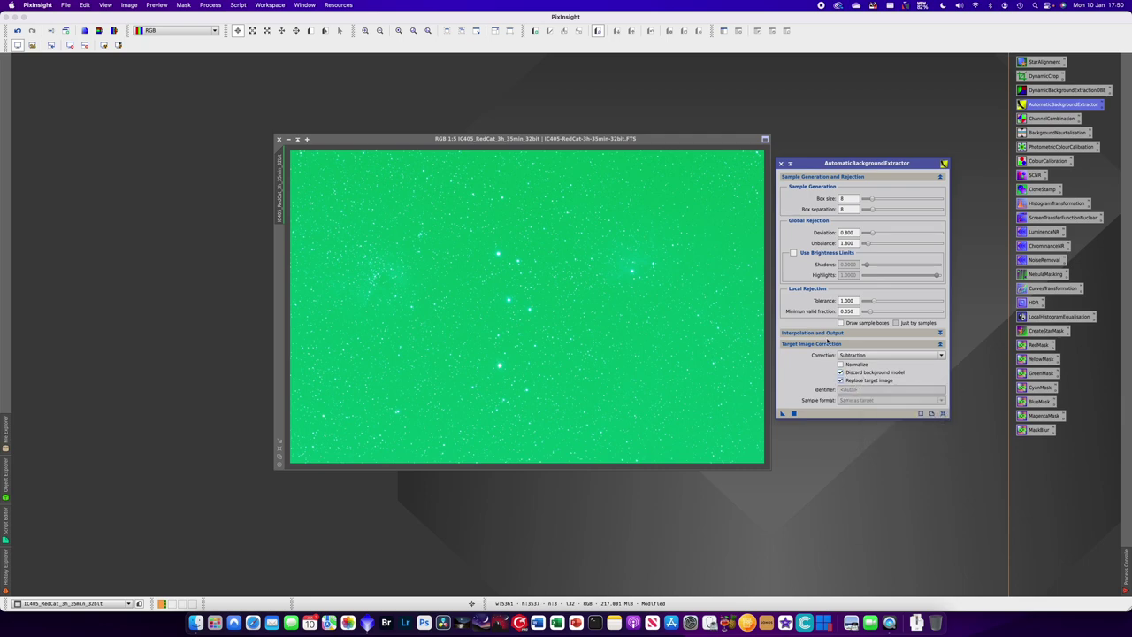
Run AutomaticBackgroundExtractor on the IC405 image, close the process and reapply the STF AutoStretch
drag(782, 412, 501, 297)
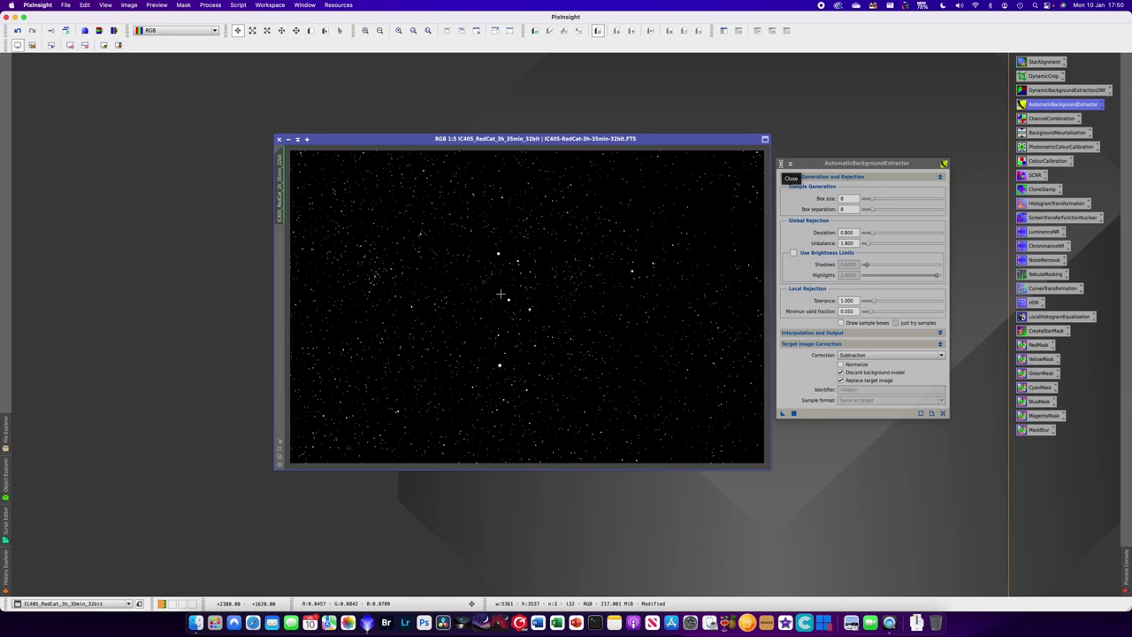
click(789, 163)
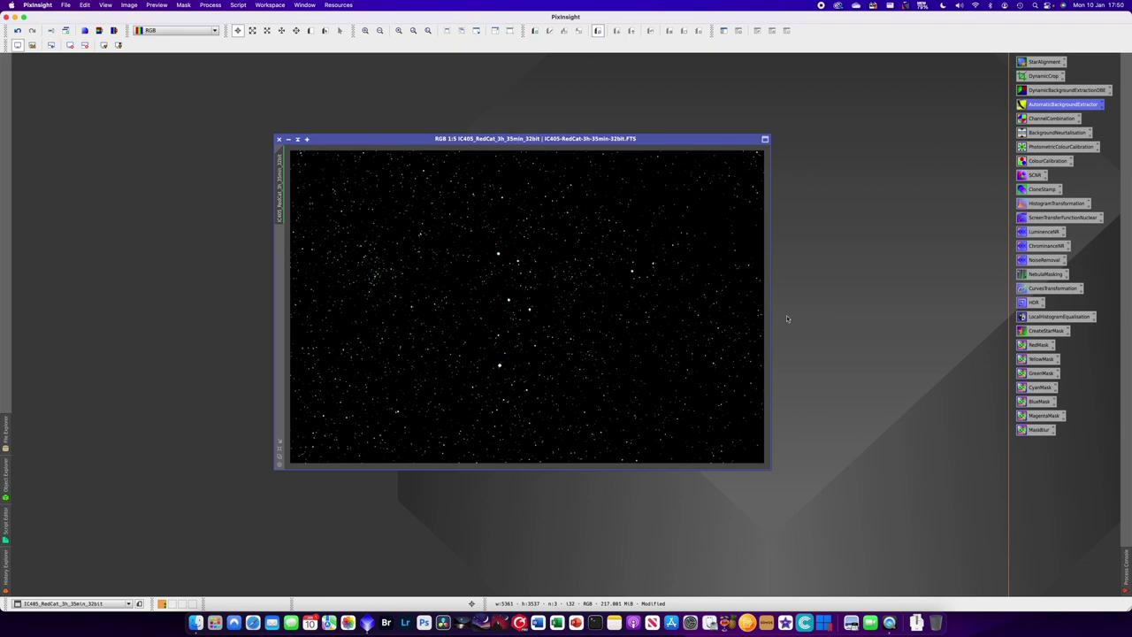
click(104, 45)
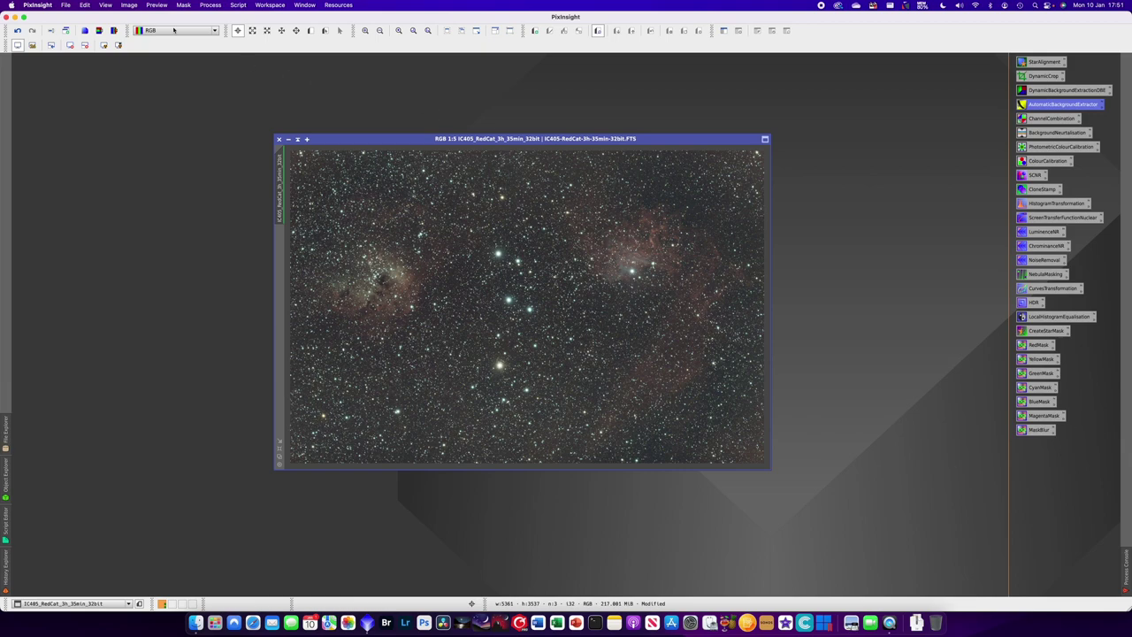
click(206, 5)
mouse_move(221, 18)
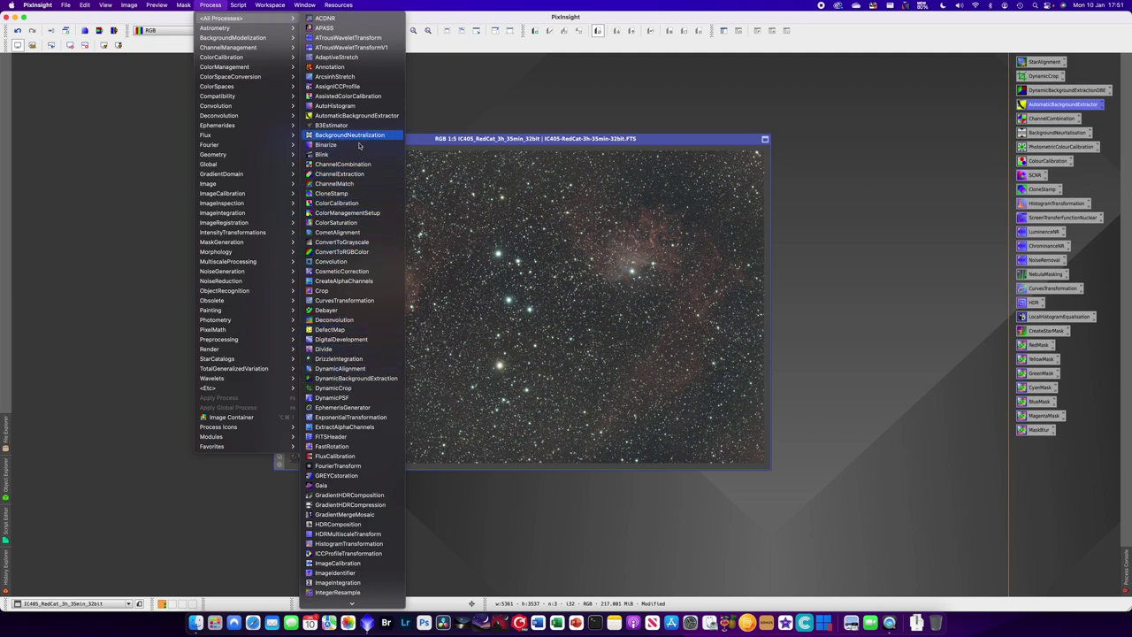
click(953, 123)
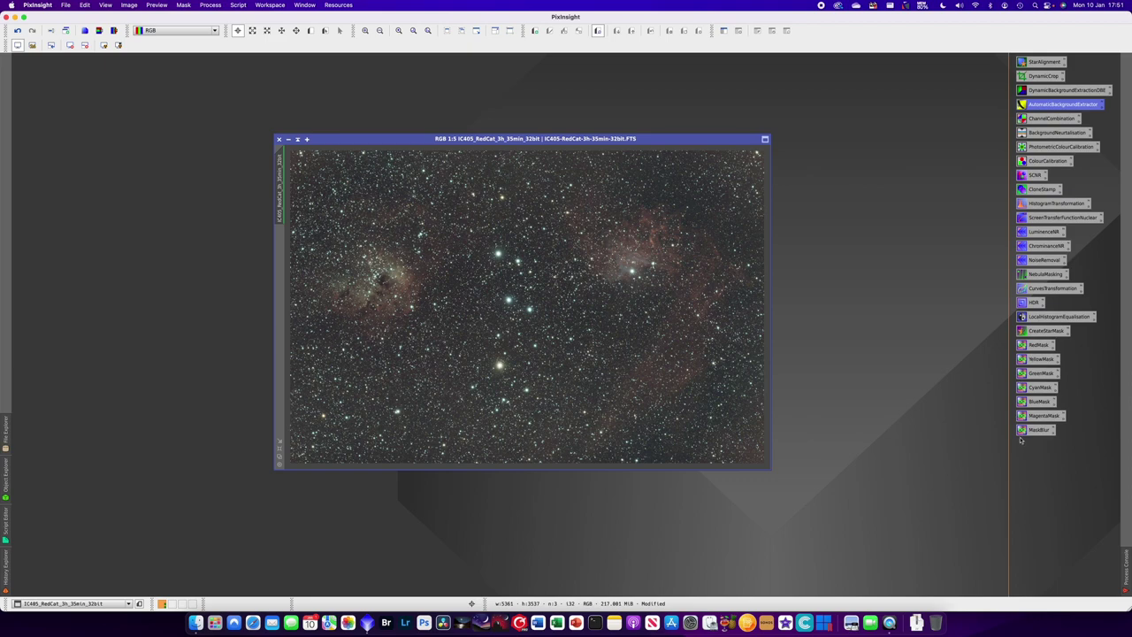
click(918, 167)
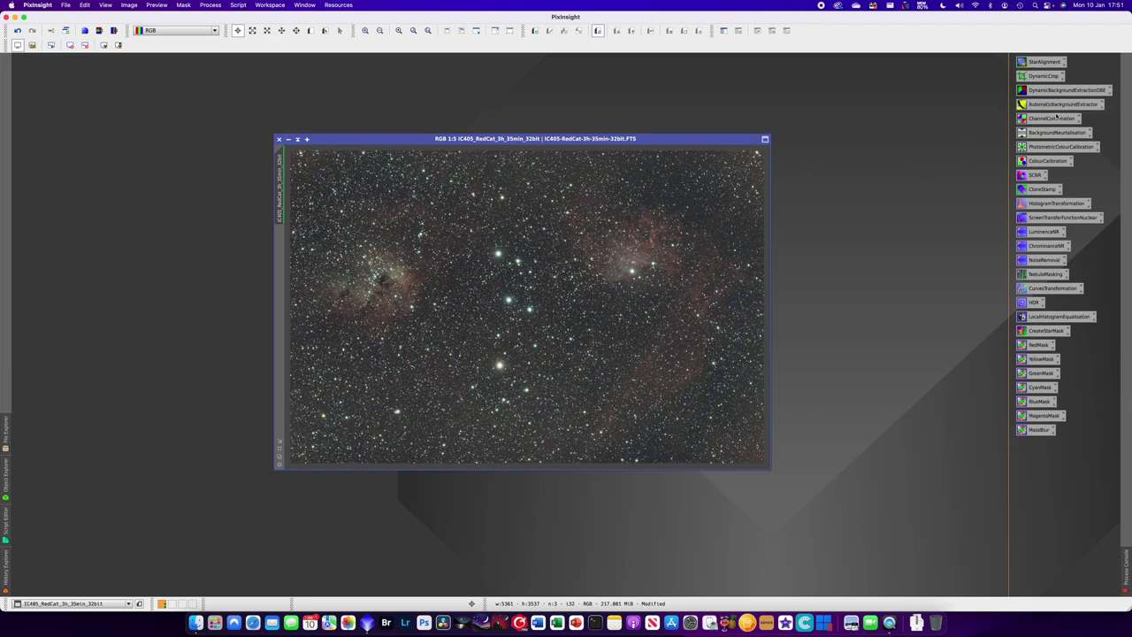
Create an AutomaticBackgroundExtractor process icon on the empty workspace, delete that icon again and close the process
double_click(1045, 107)
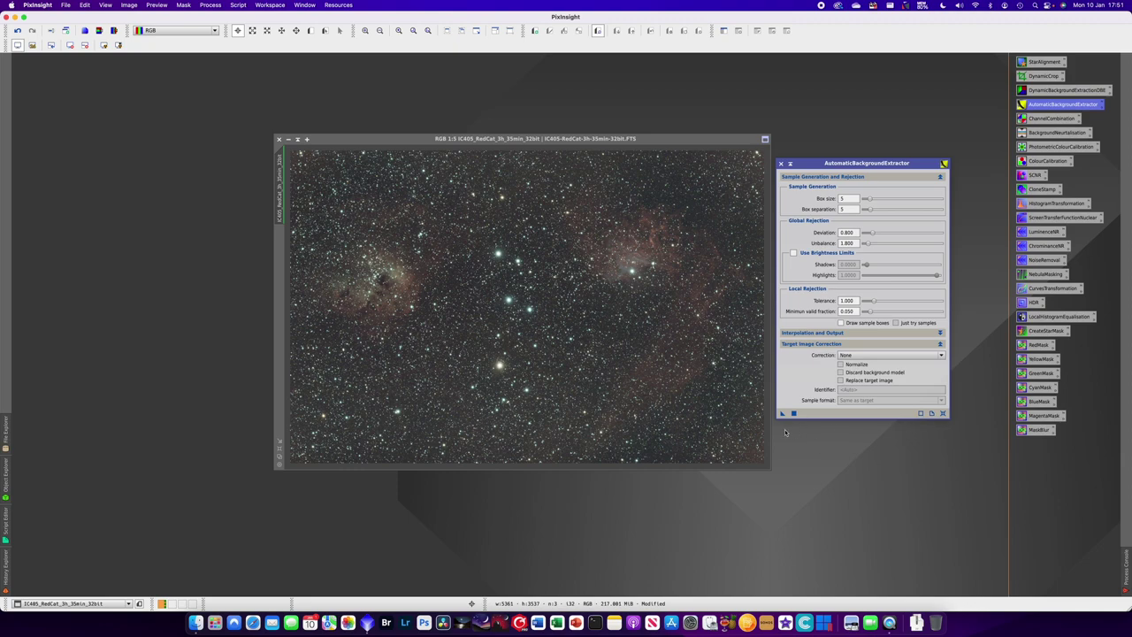
drag(781, 413, 888, 467)
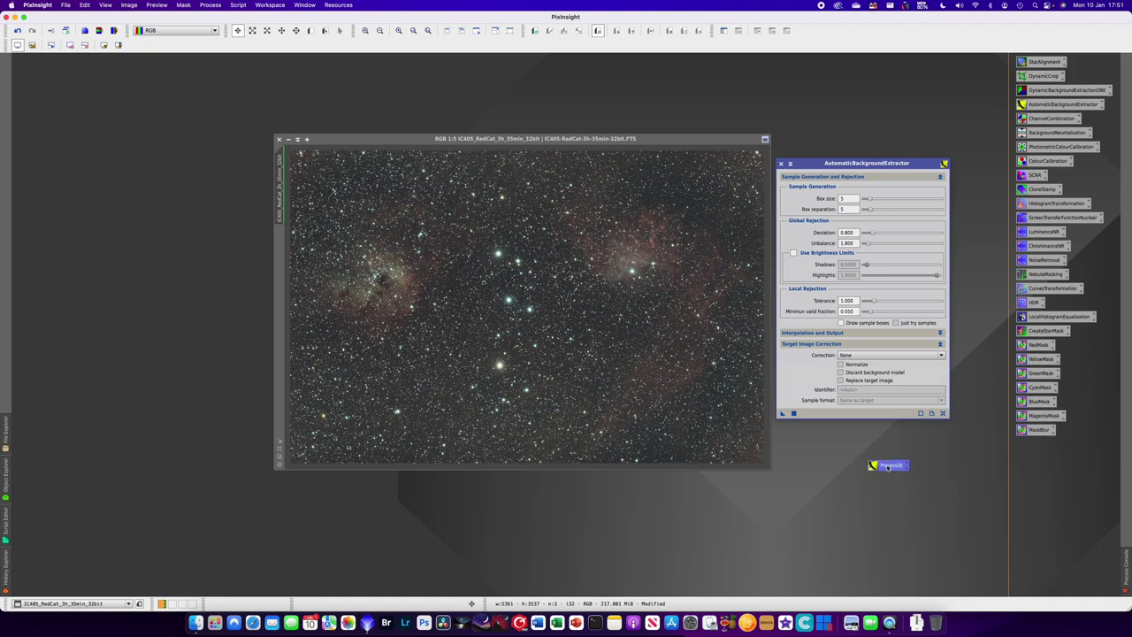
right_click(888, 467)
click(938, 434)
click(780, 163)
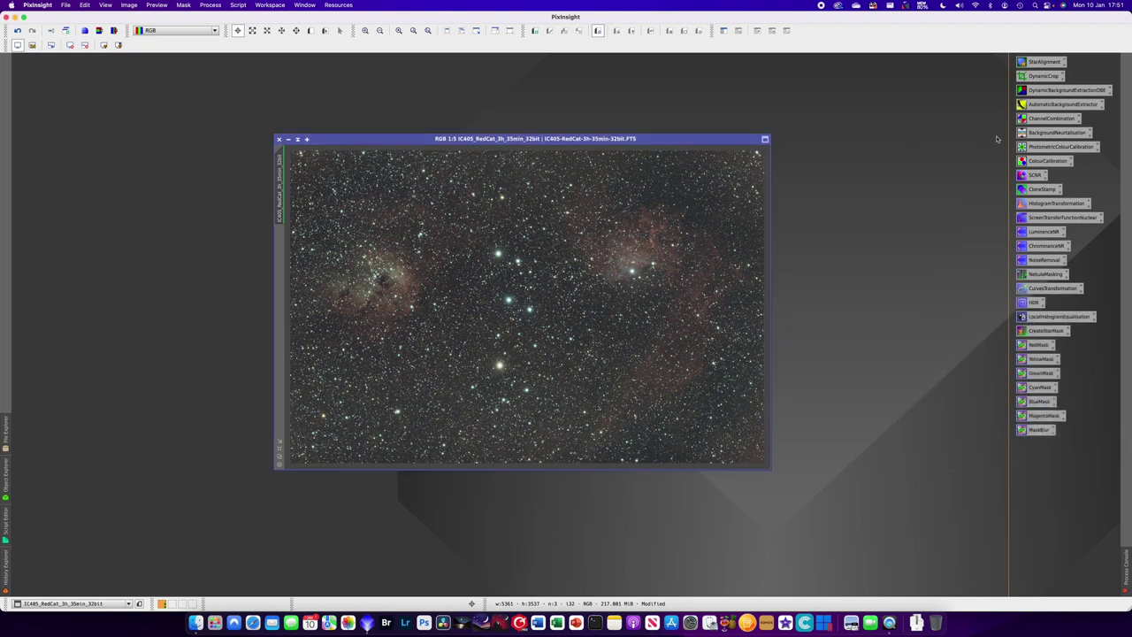
Open BackgroundNeutralization and choose the main view IC405_RedCat_3h_35min_32bit as its reference image
double_click(1049, 134)
click(699, 128)
click(541, 295)
click(533, 314)
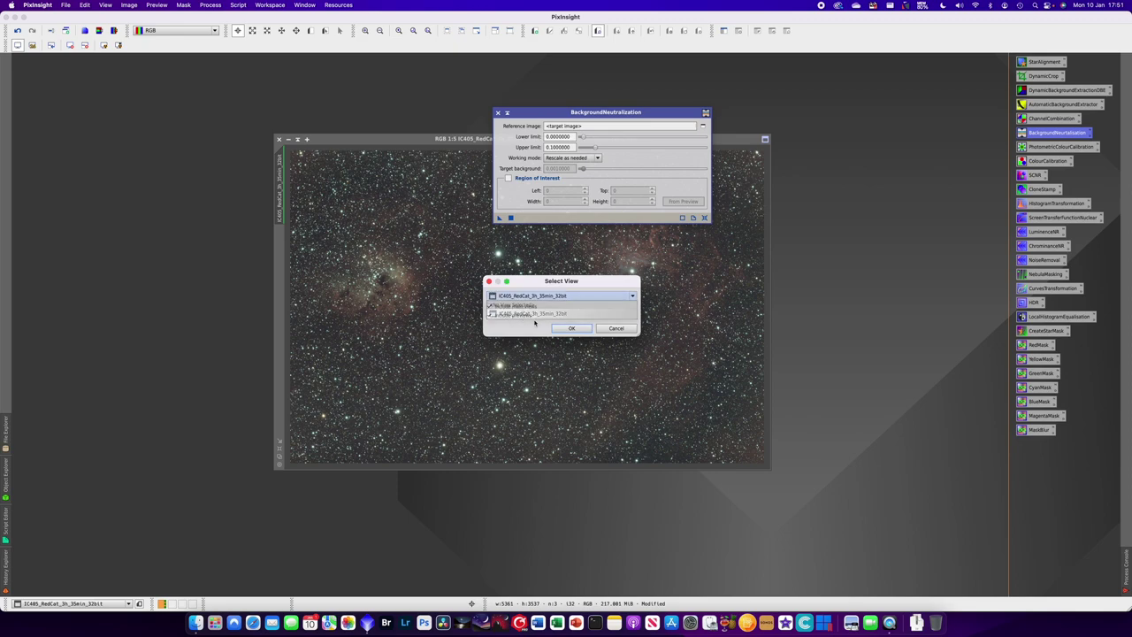
click(571, 329)
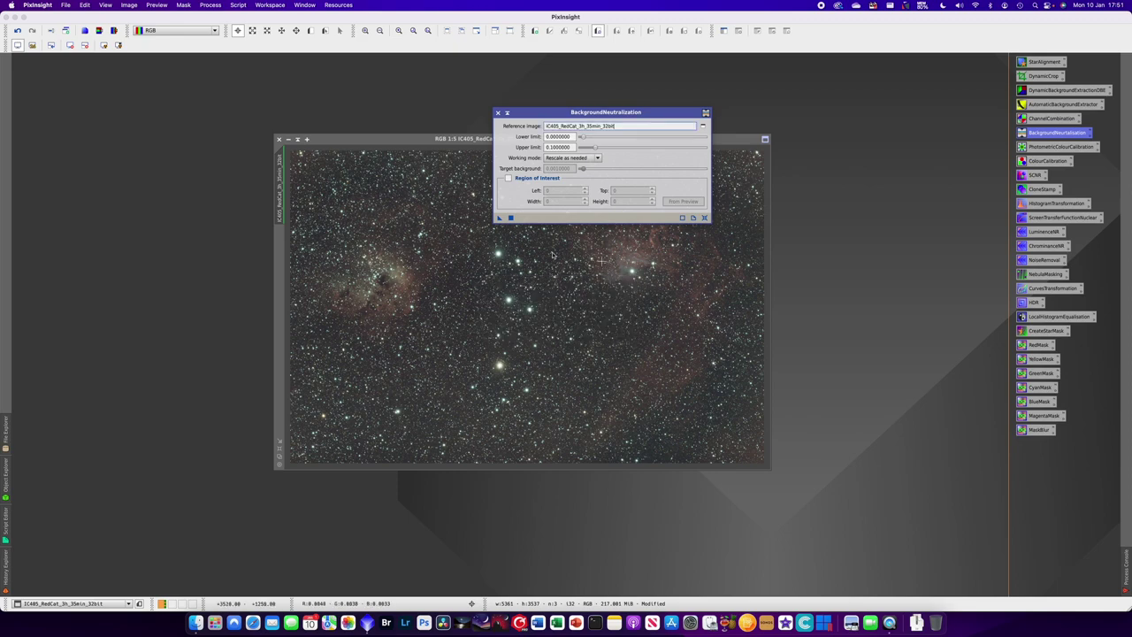
Run BackgroundNeutralization on the IC405 image and close the process
click(451, 285)
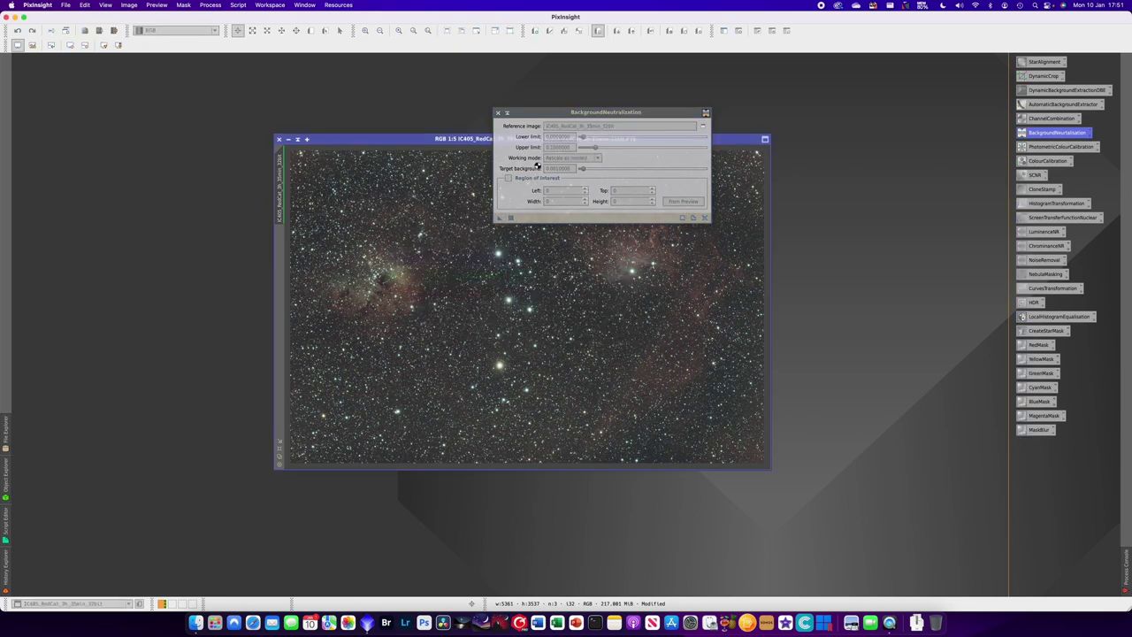
key(ctrl+Return)
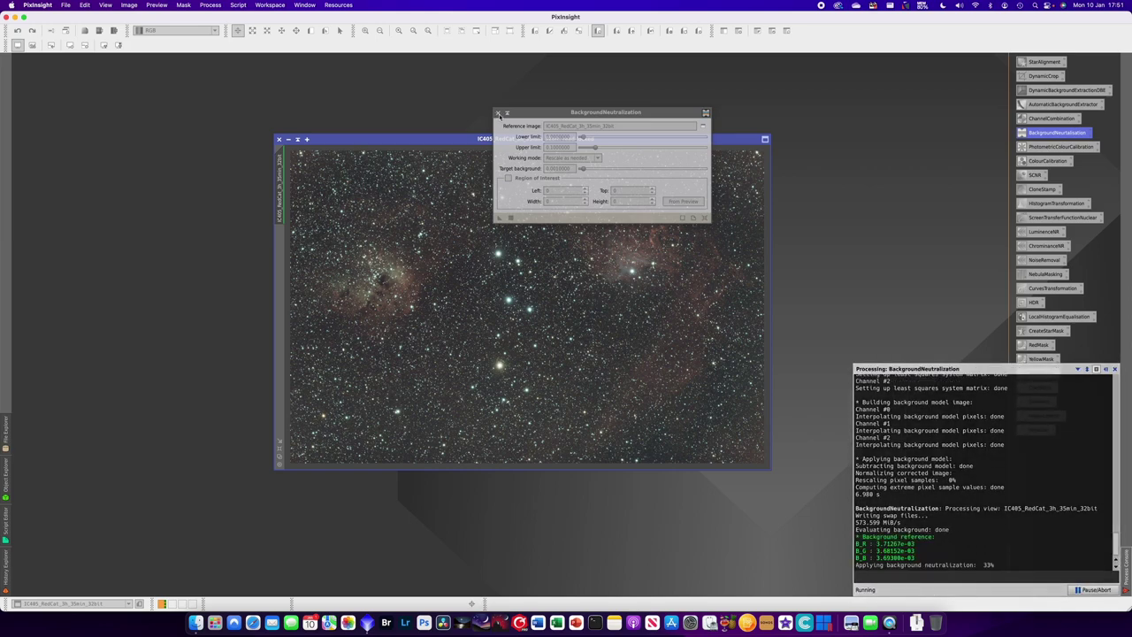
click(498, 114)
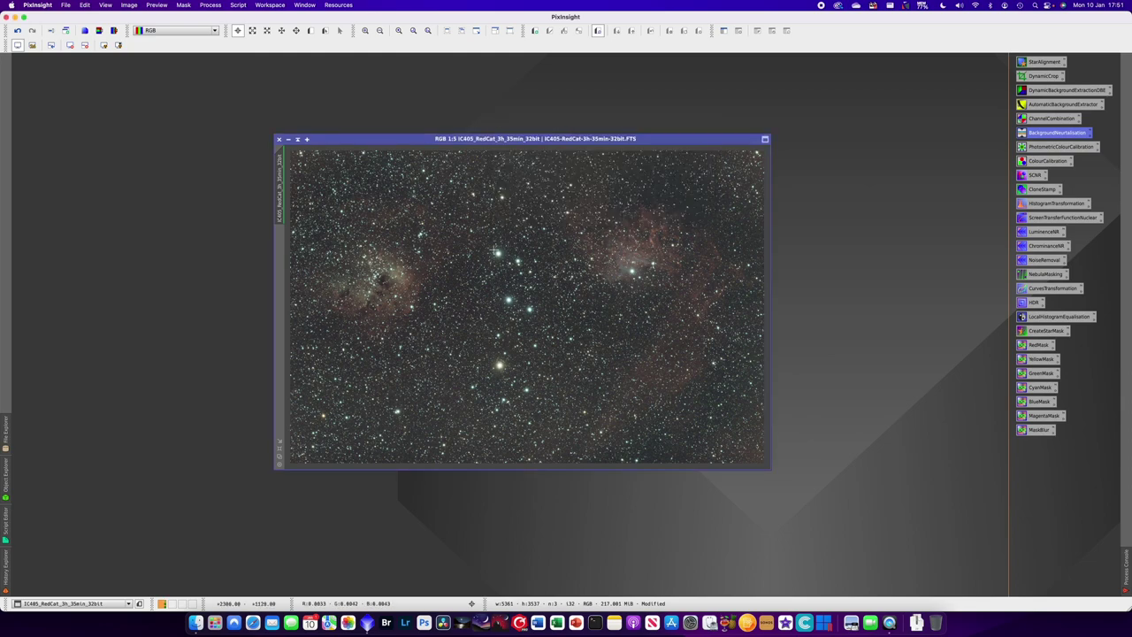
drag(400, 139, 406, 136)
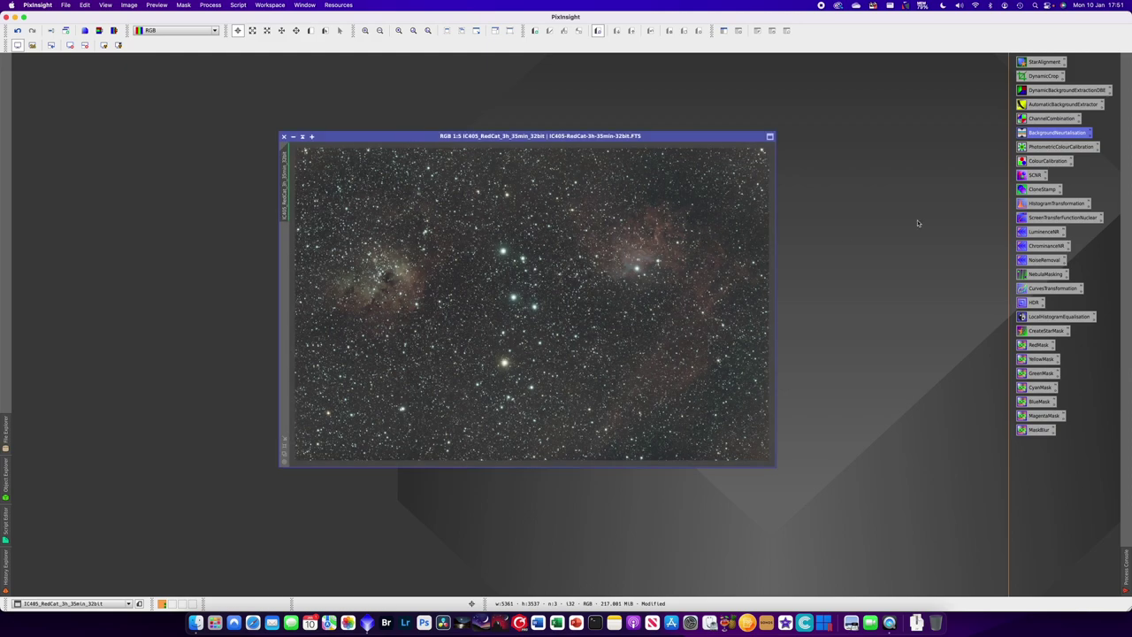
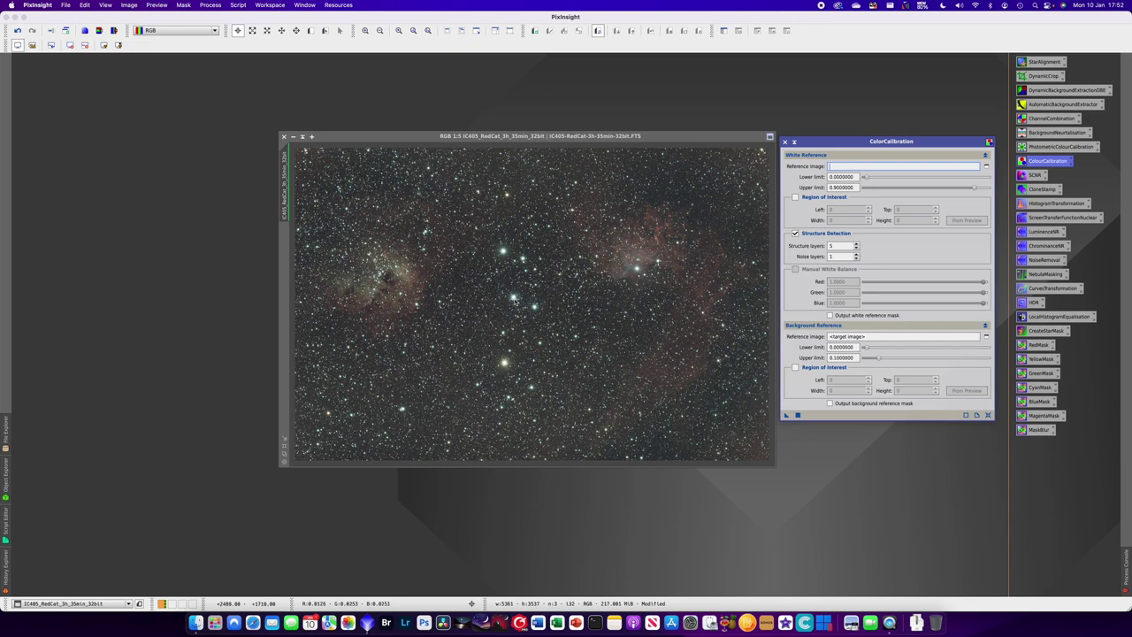
Create a preview of about 100 × 100 pixels around the bright central star and set it as ColorCalibration's white reference
key(alt+n)
click(511, 296)
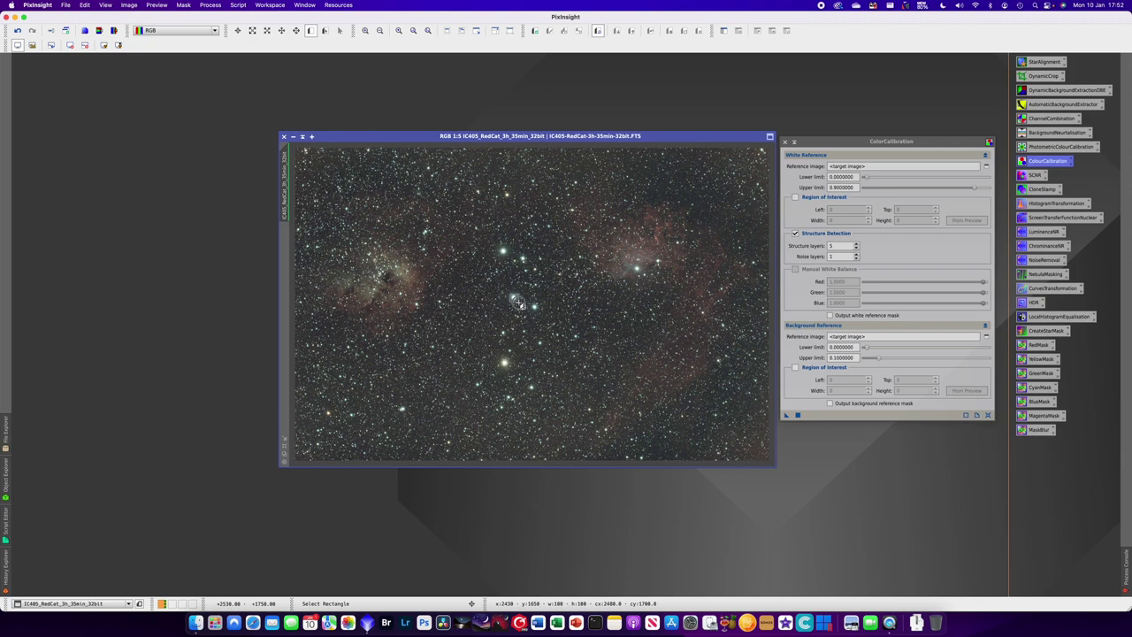
drag(517, 302, 519, 304)
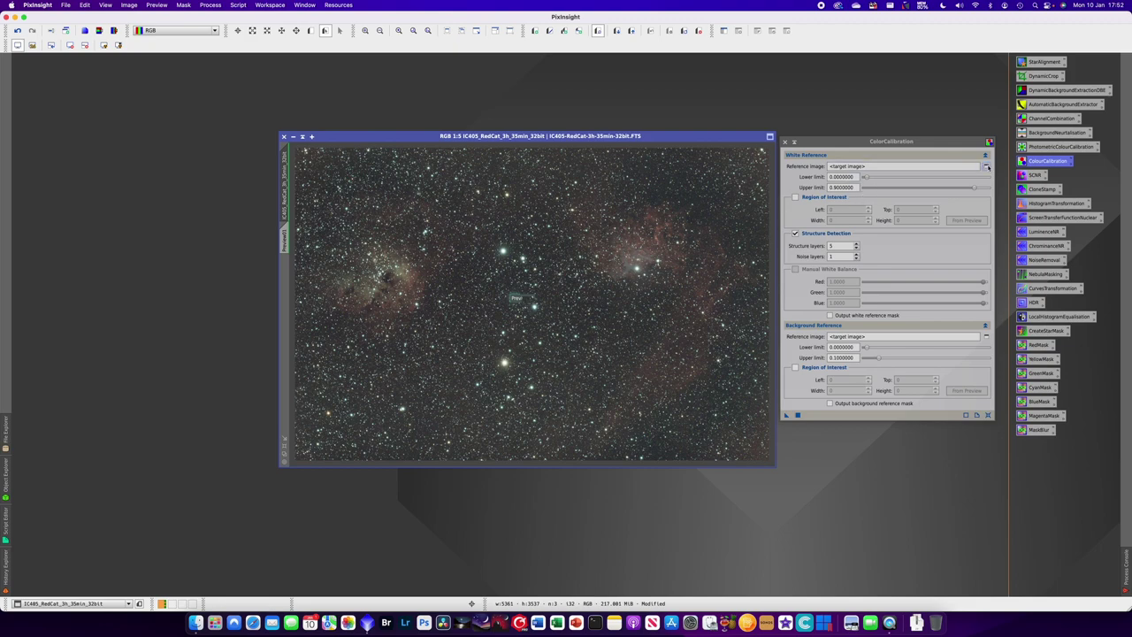
click(985, 166)
click(561, 295)
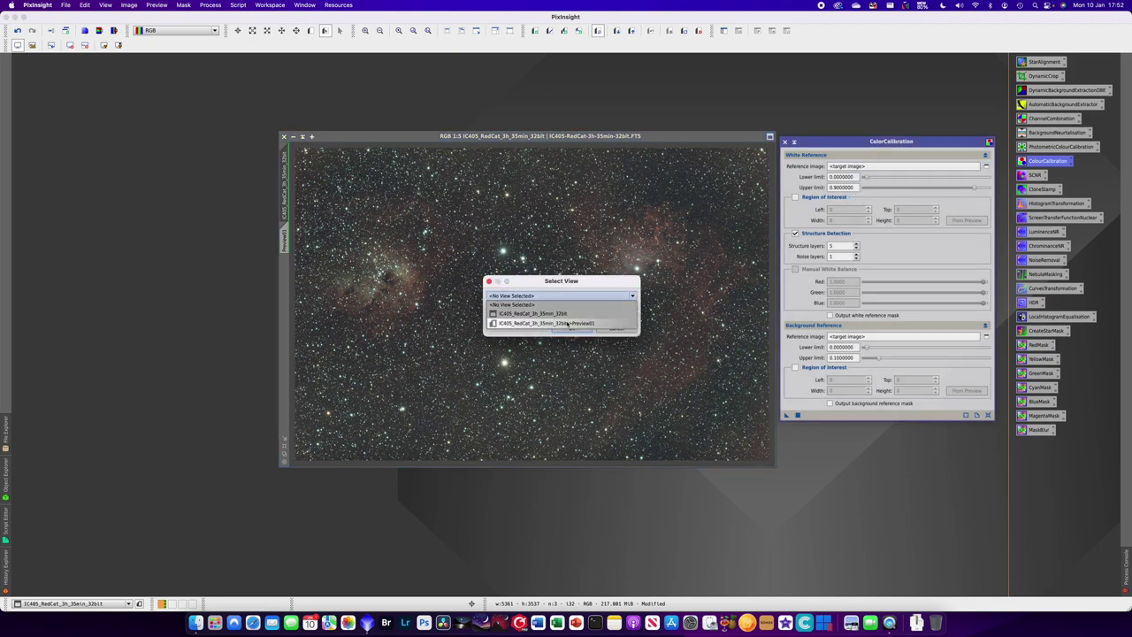
click(570, 324)
click(573, 327)
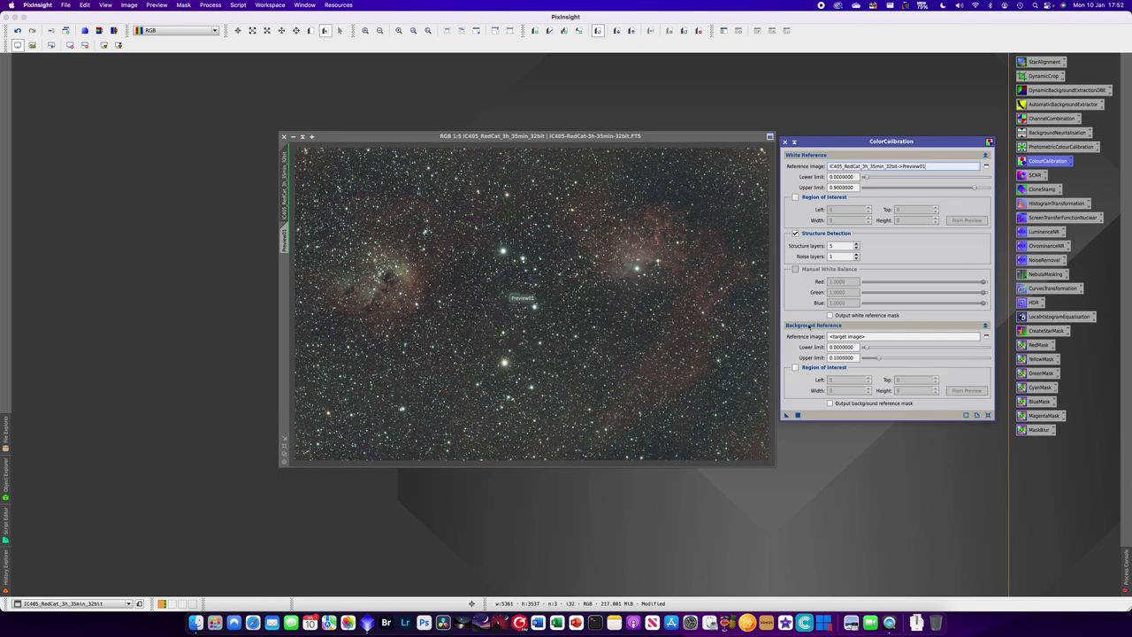
Create a second, small preview over the dark sky just above the nebula on the image's right side
drag(681, 137, 636, 118)
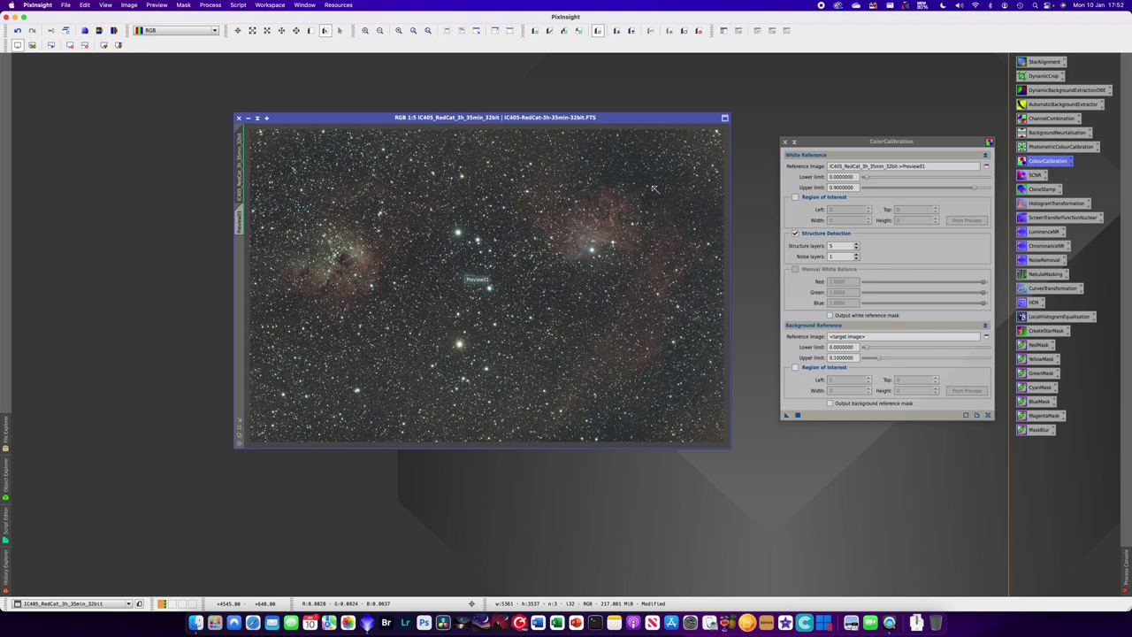
scroll(655, 188, up, 3)
drag(727, 235, 726, 157)
drag(505, 449, 619, 437)
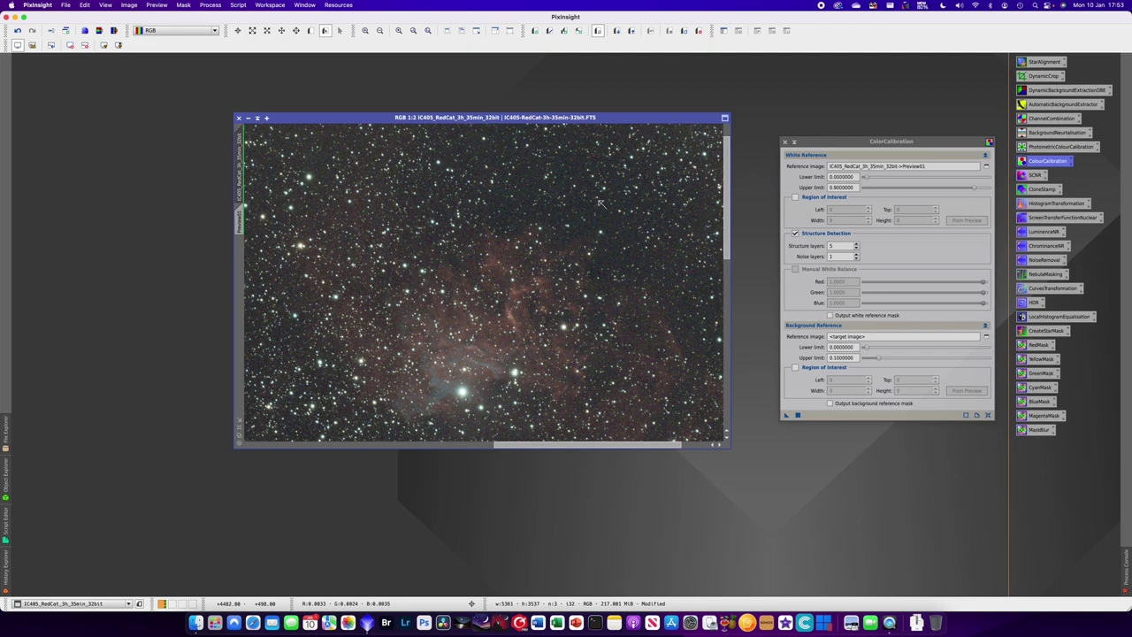
key(alt+n)
drag(600, 196, 609, 214)
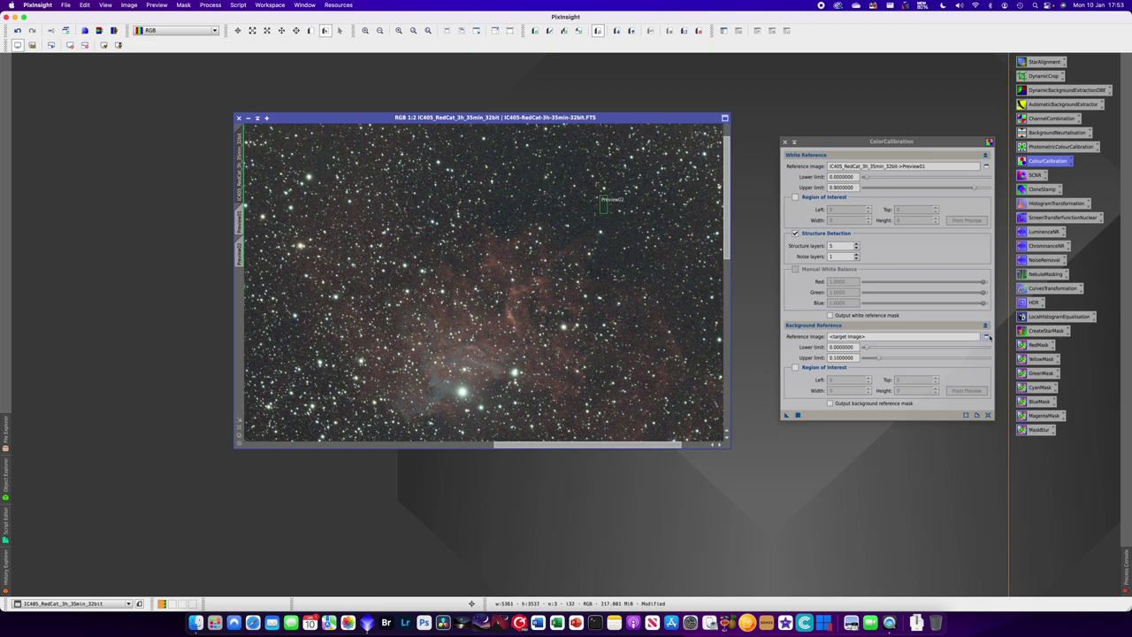
Set ColorCalibration's background reference image to Preview02, the preview over dark sky
click(986, 335)
click(550, 297)
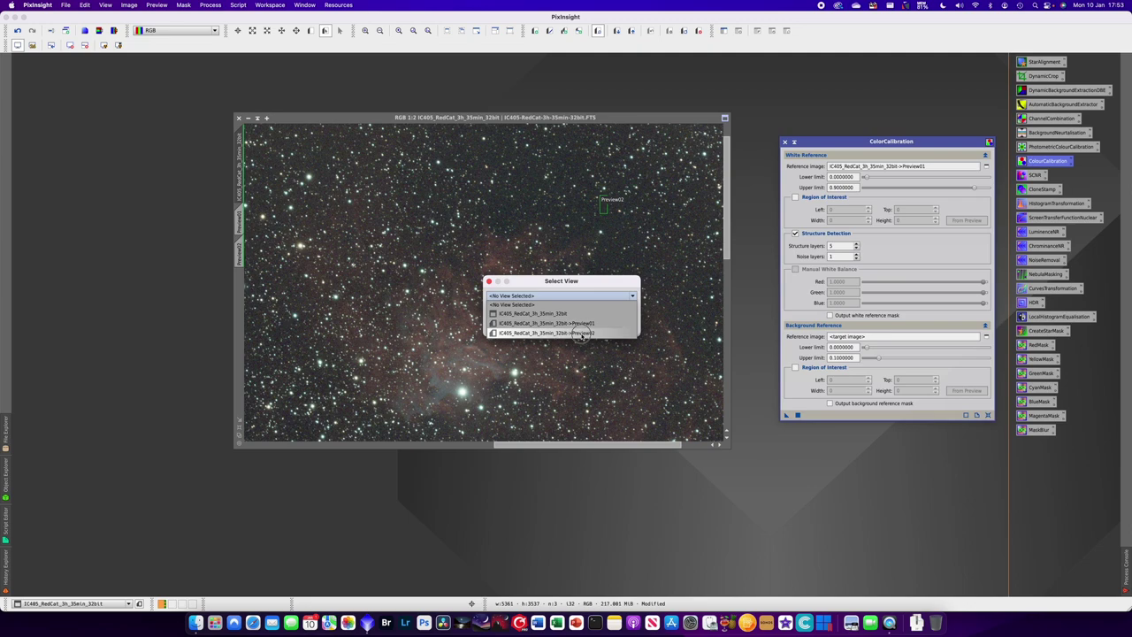
click(579, 328)
click(572, 328)
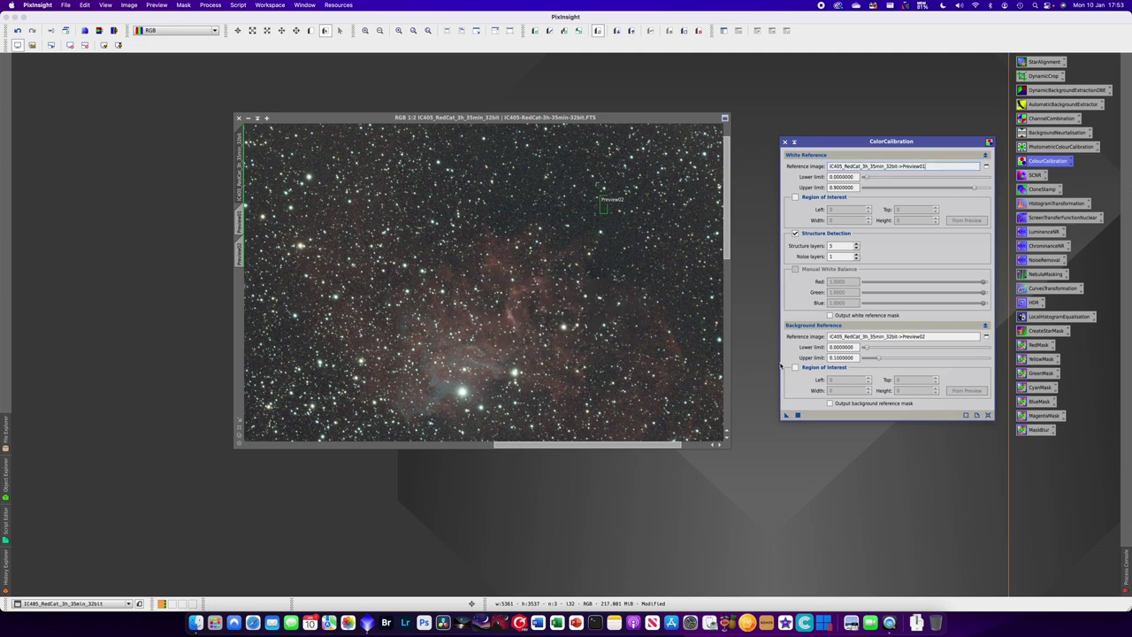
Apply ColorCalibration to the IC405 image, fit the whole image in view and close the process
click(786, 416)
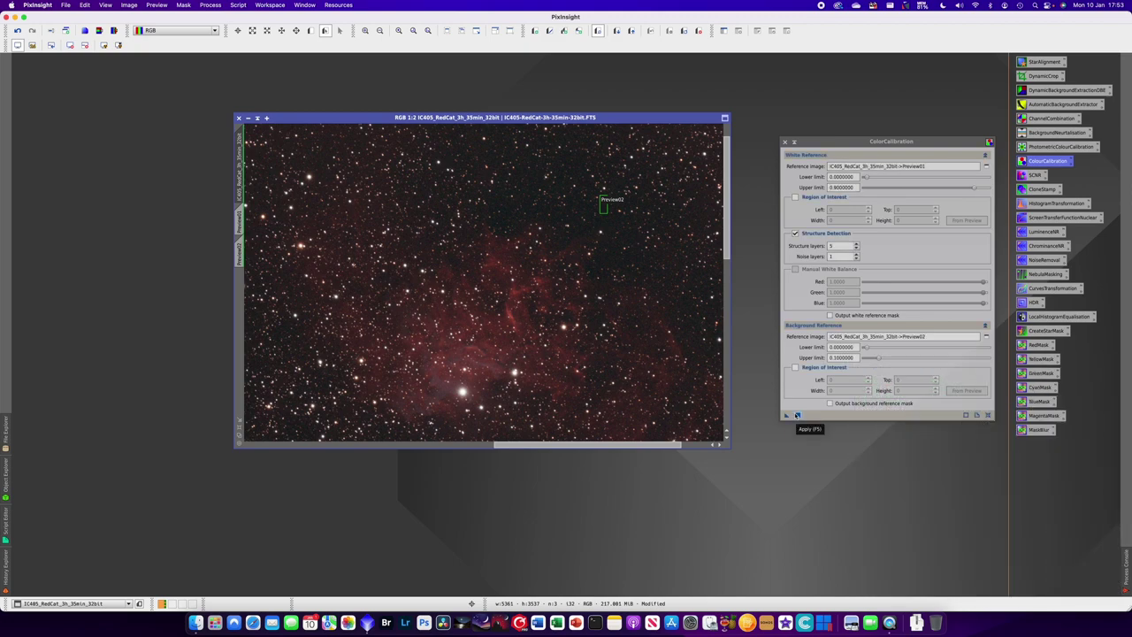
key(super+shift+z)
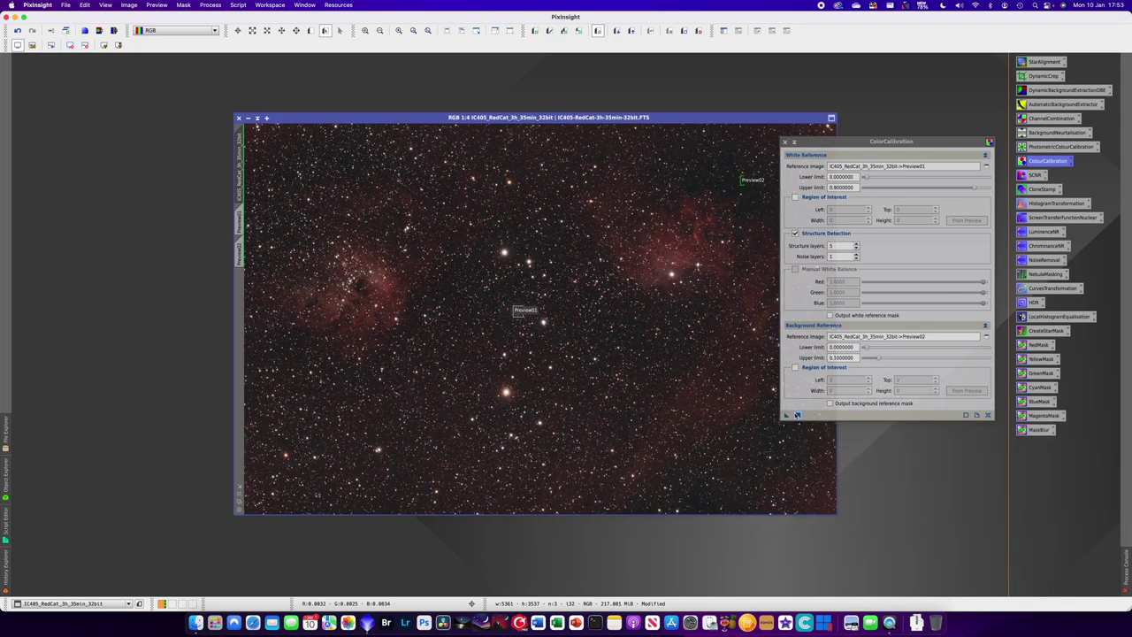
drag(677, 117, 633, 101)
drag(833, 141, 848, 133)
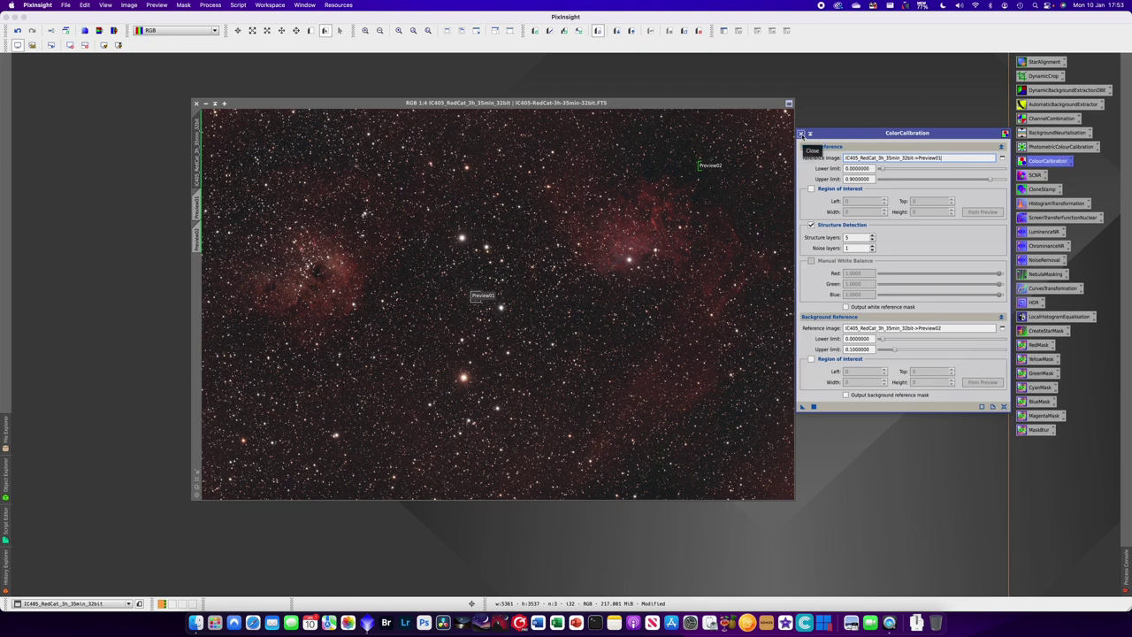
click(801, 134)
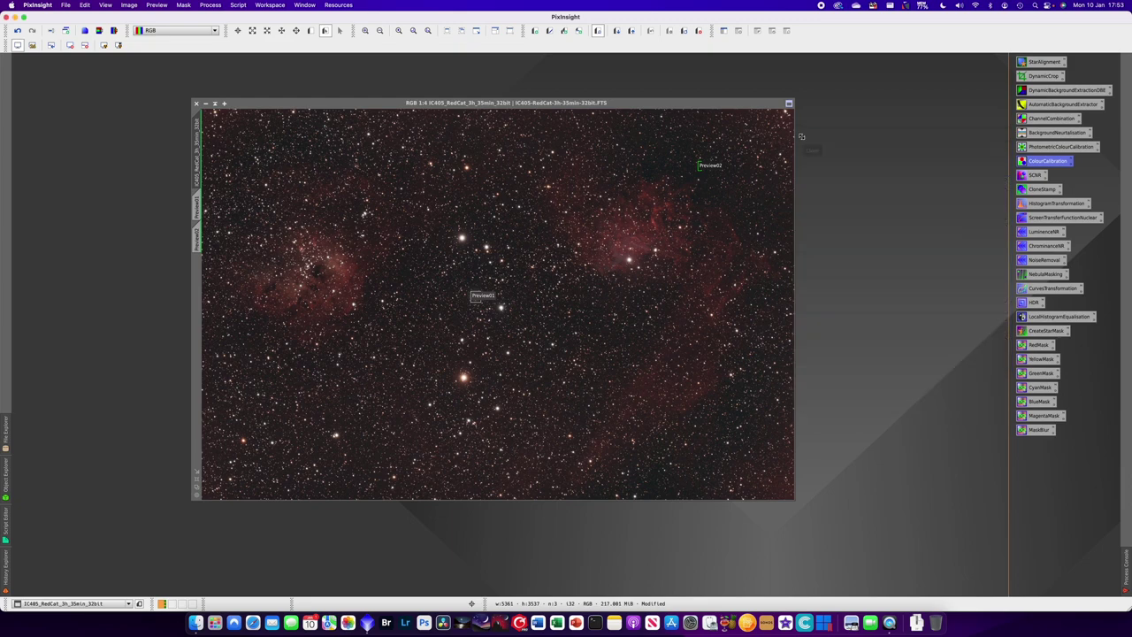
Delete both reference previews, Preview02 and Preview01, from the IC405 image
right_click(198, 207)
click(243, 291)
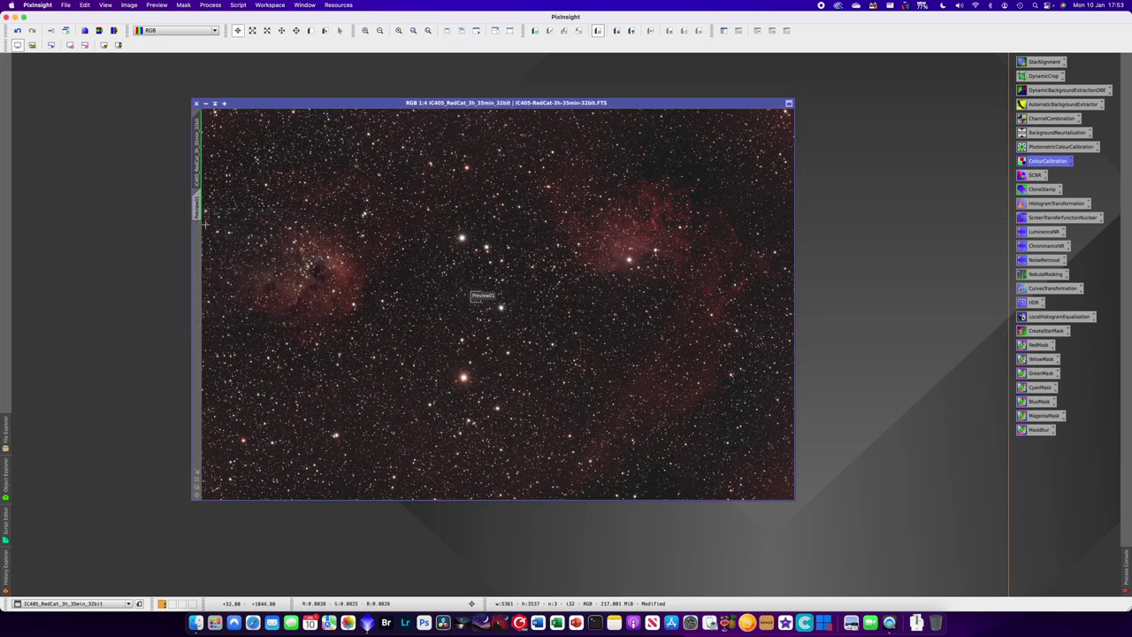
right_click(198, 207)
click(196, 202)
click(196, 202)
right_click(198, 207)
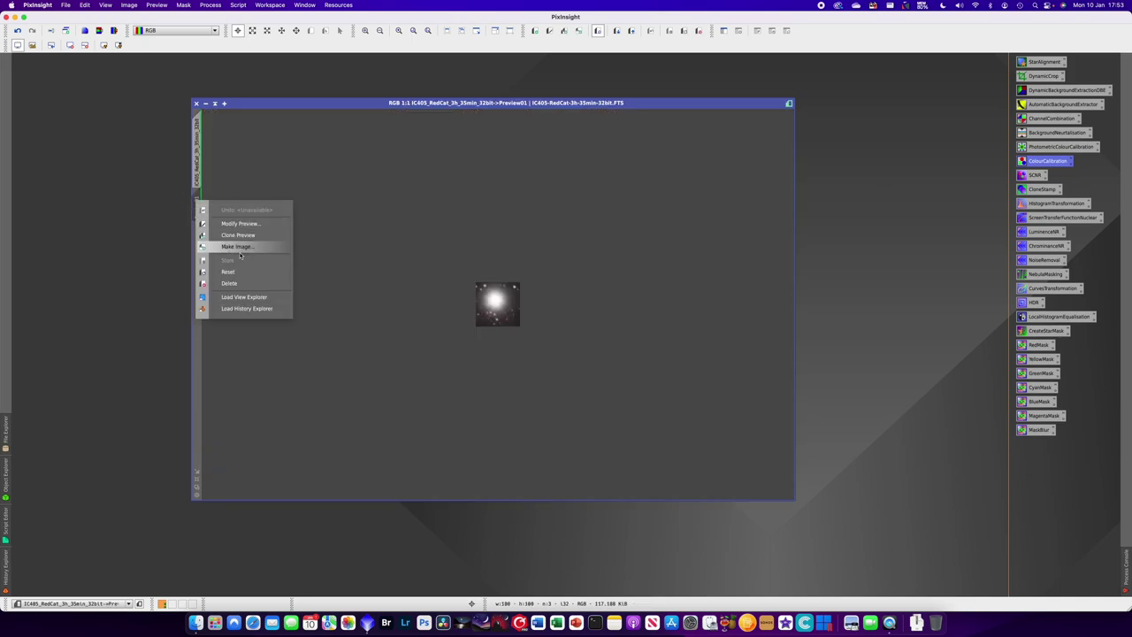
click(232, 283)
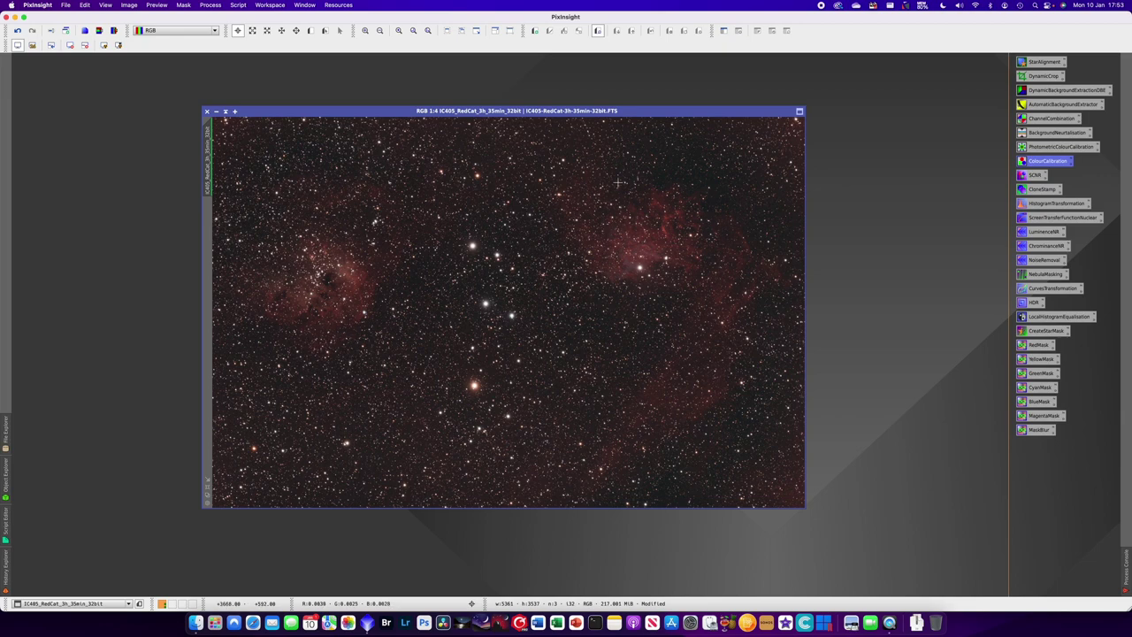
Remove green from the IC405 image with SCNR at an amount of 0.75 and close the process
drag(680, 110, 692, 114)
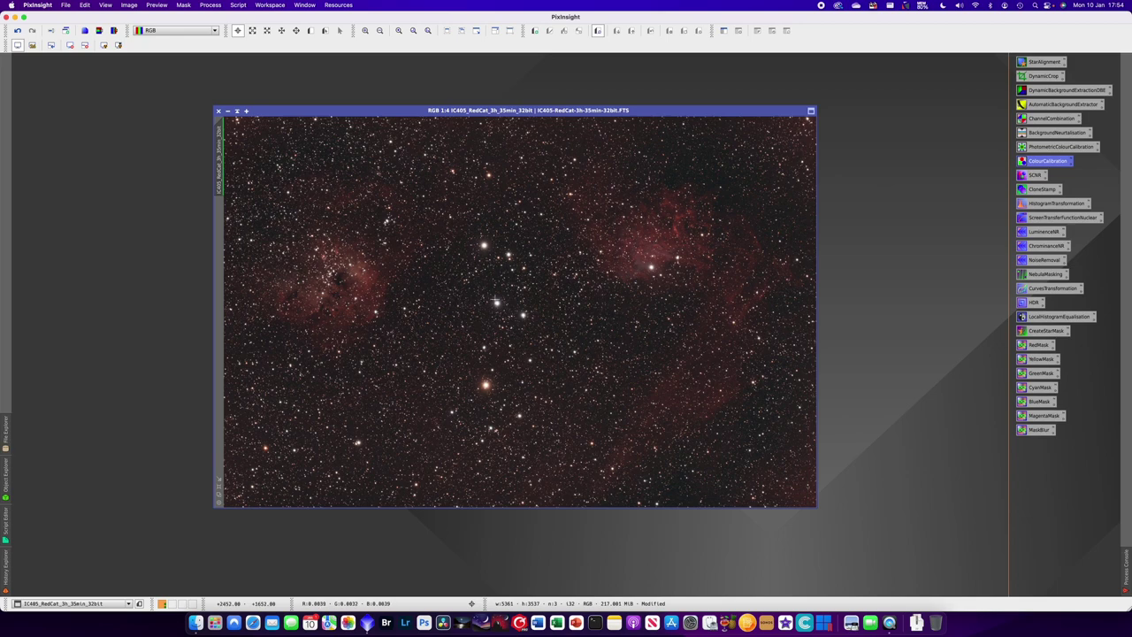
click(105, 6)
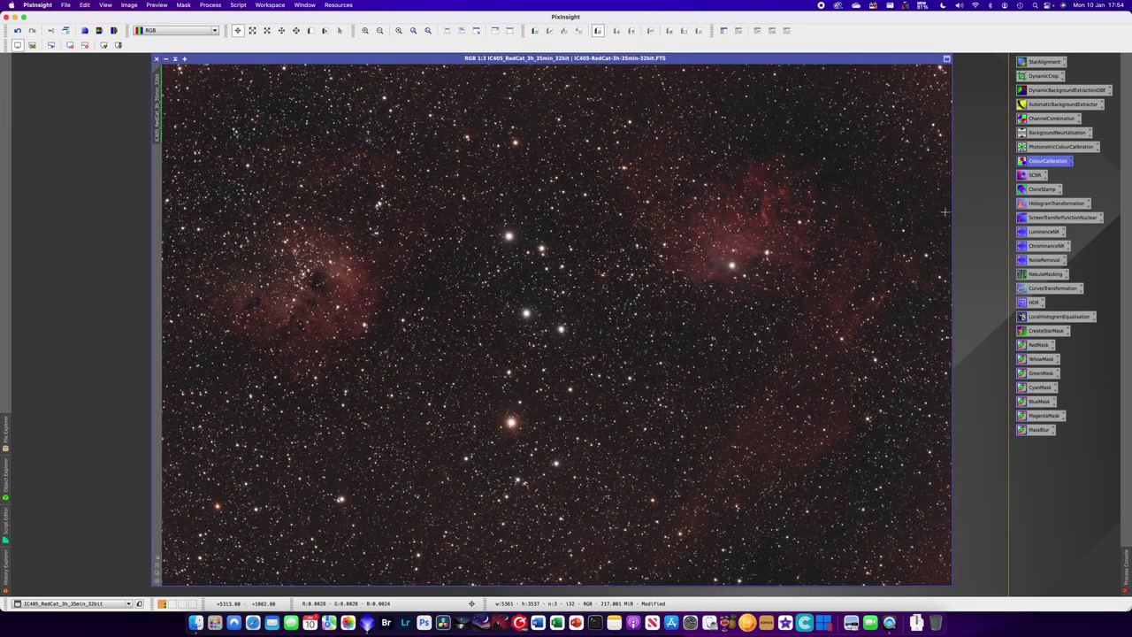
double_click(1034, 175)
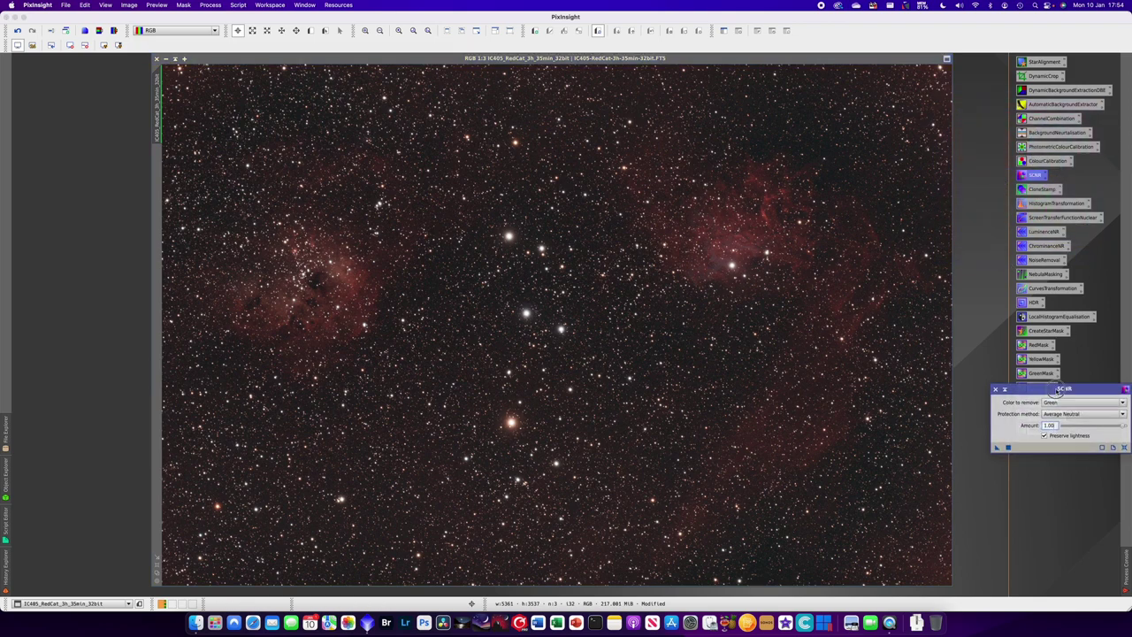
drag(1066, 395, 825, 296)
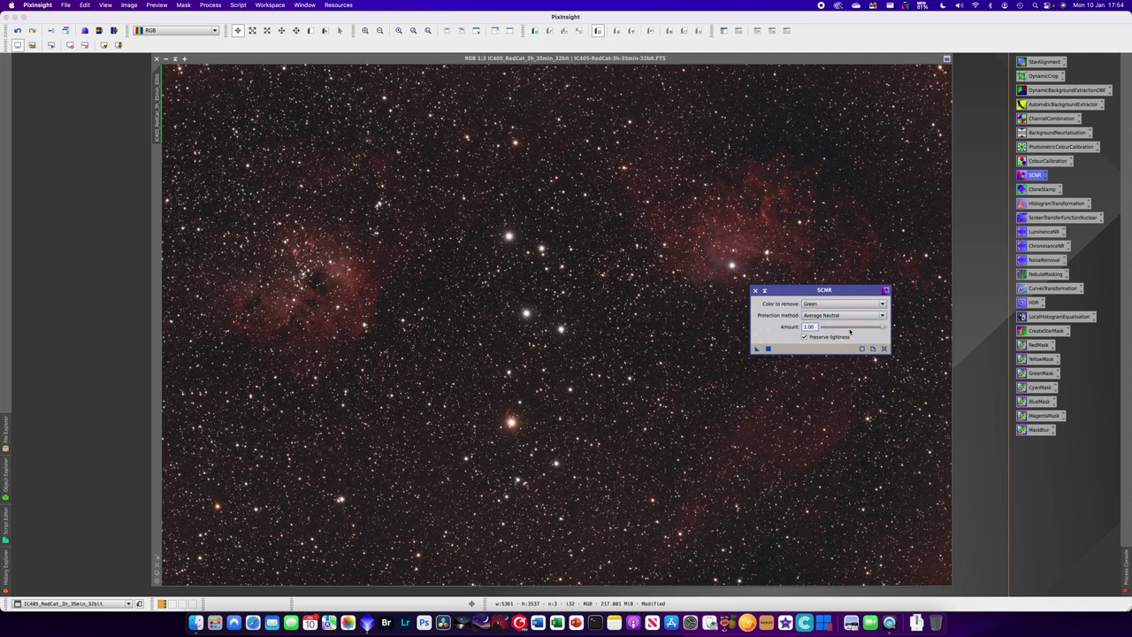
mouse_move(881, 329)
mouse_down()
mouse_move(866, 328)
mouse_move(881, 328)
mouse_up()
mouse_move(881, 329)
mouse_down()
mouse_move(849, 328)
mouse_move(867, 328)
mouse_up()
drag(756, 349, 587, 302)
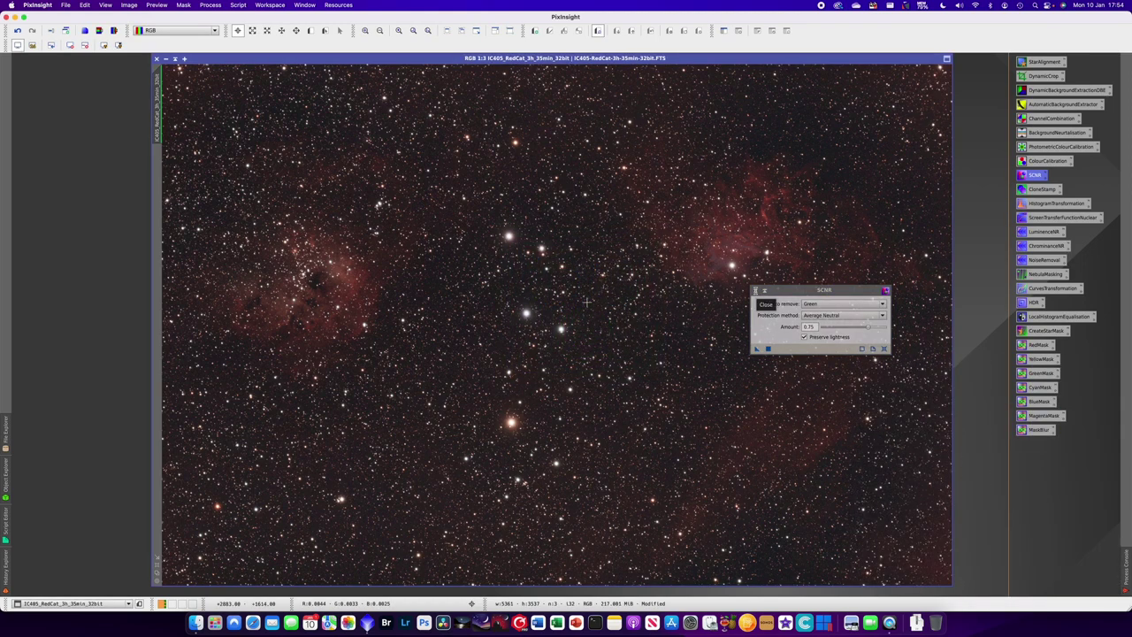
click(755, 290)
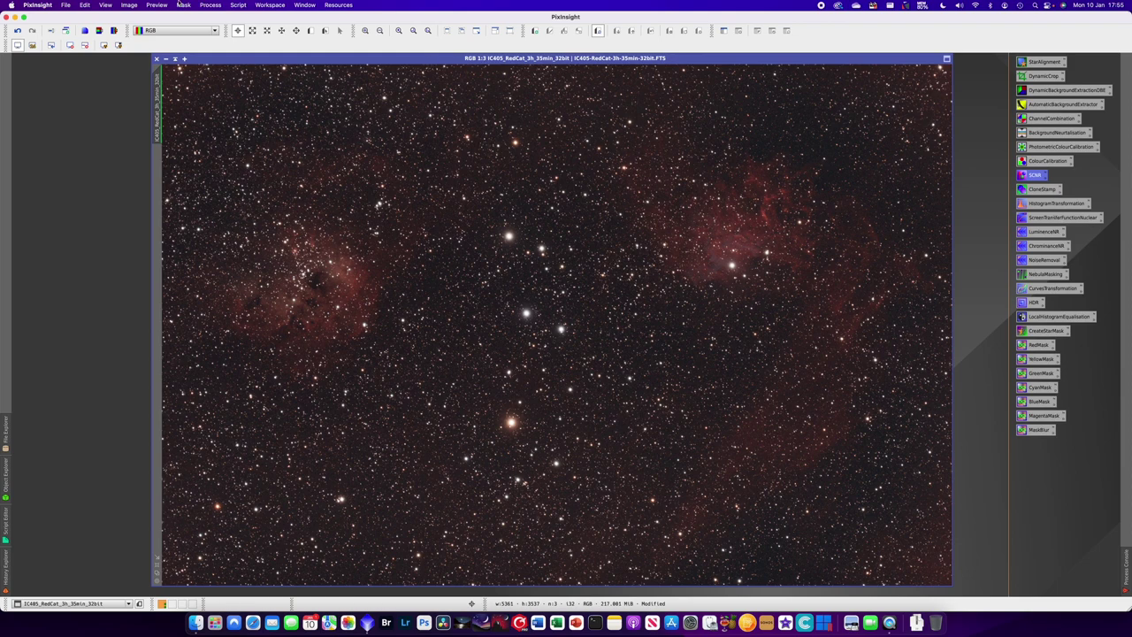
Stretch the IC405 image with the EZ Soft Stretch script at target median 0.20 and expand low 0.05, and reset the screen stretch
click(210, 5)
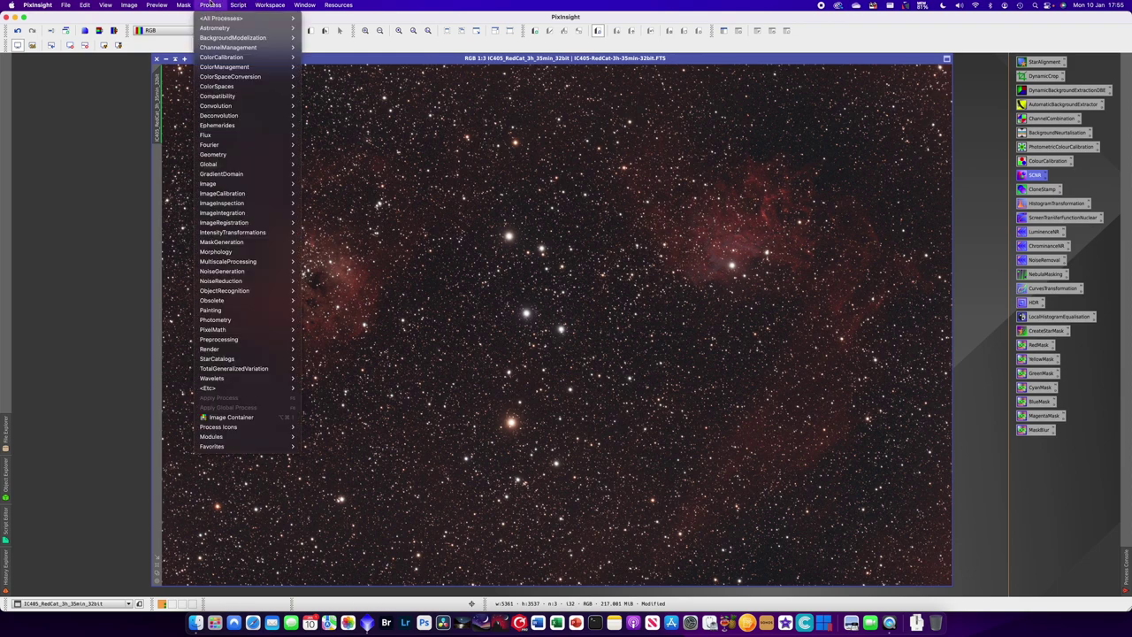
mouse_move(296, 60)
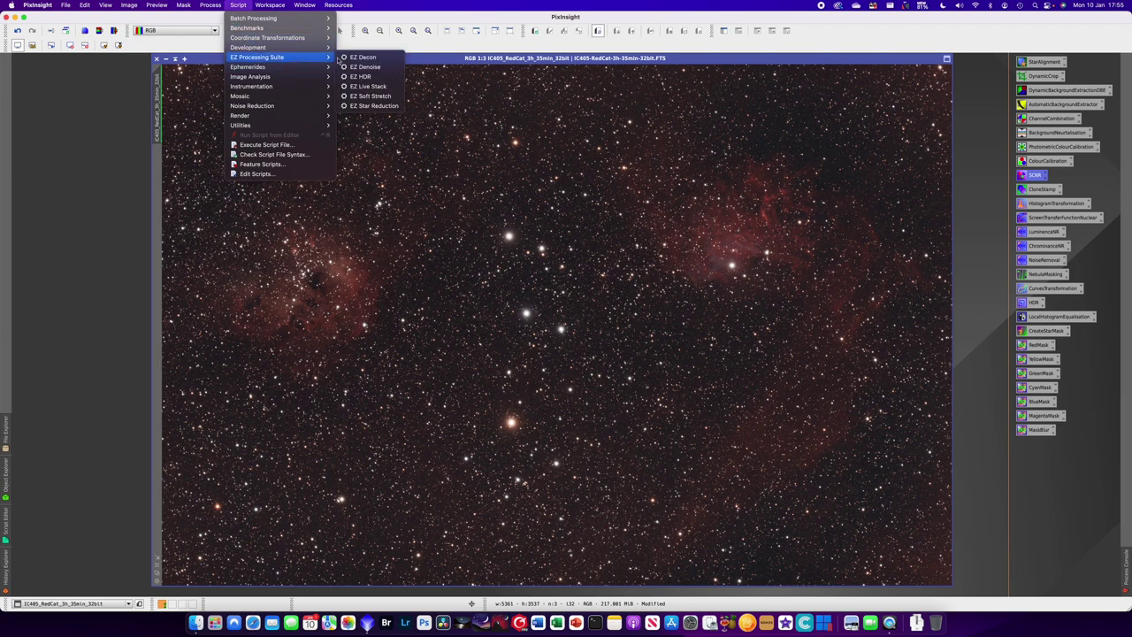
click(372, 100)
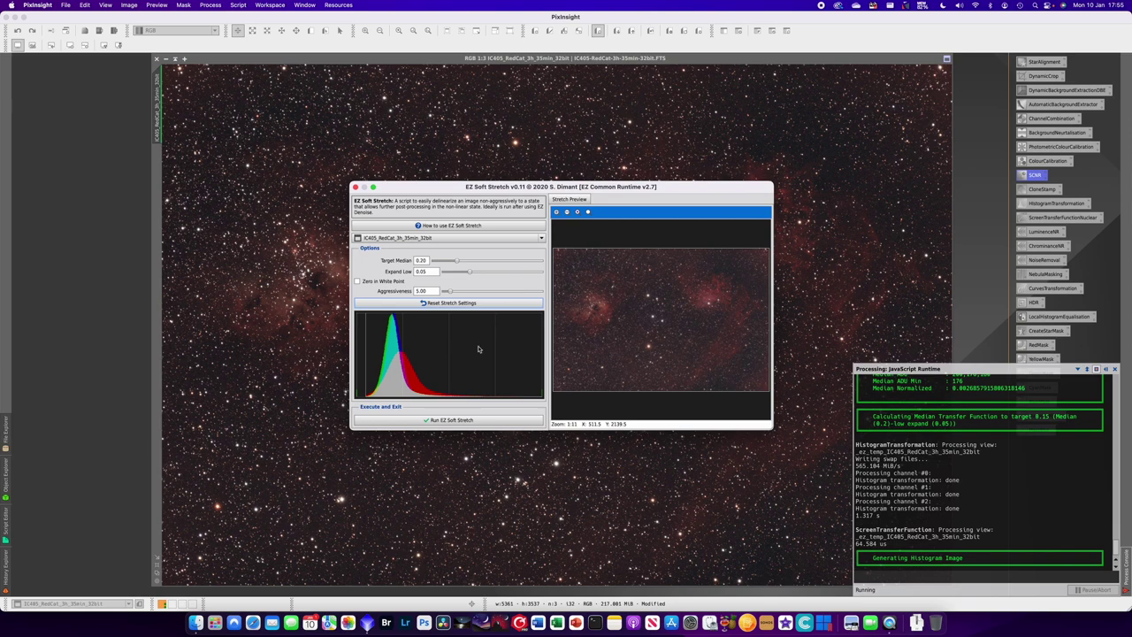
click(460, 421)
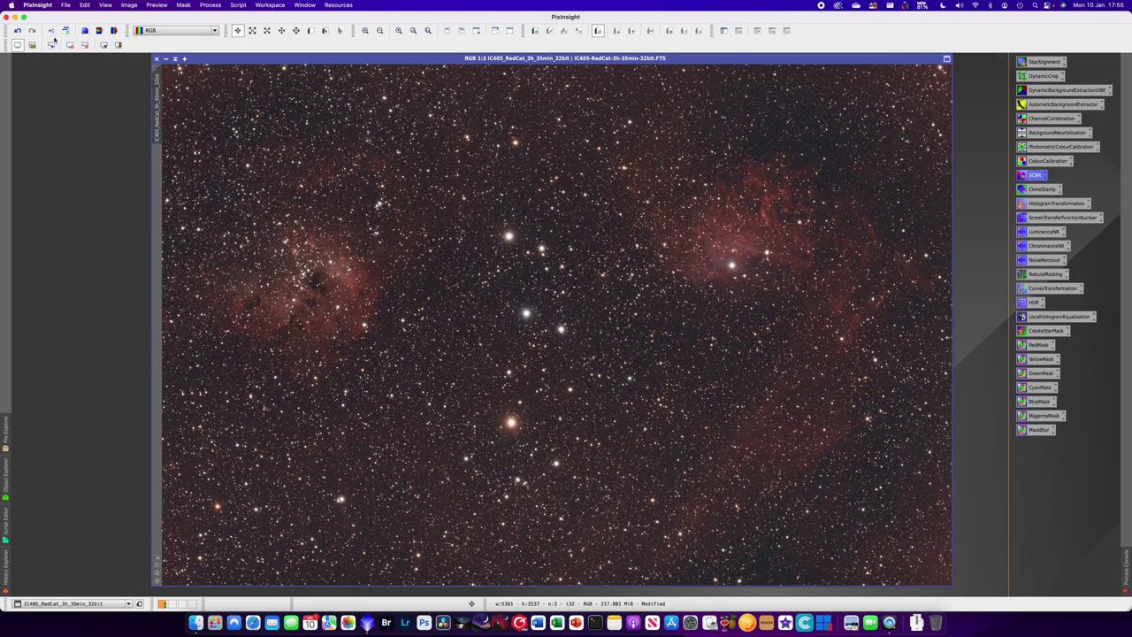
click(104, 45)
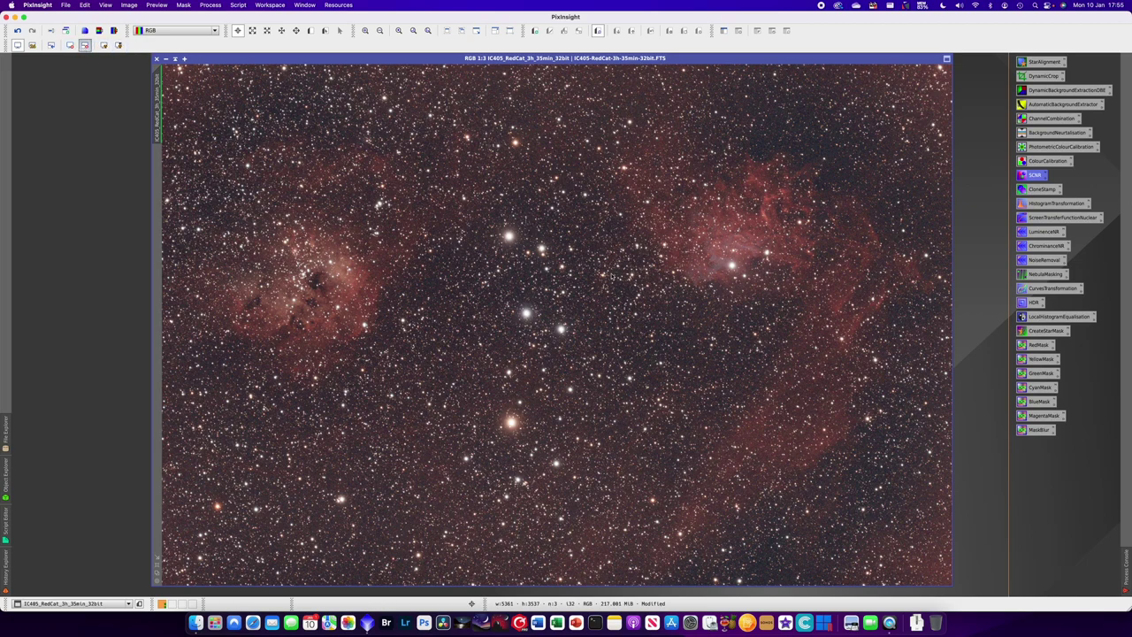
click(85, 45)
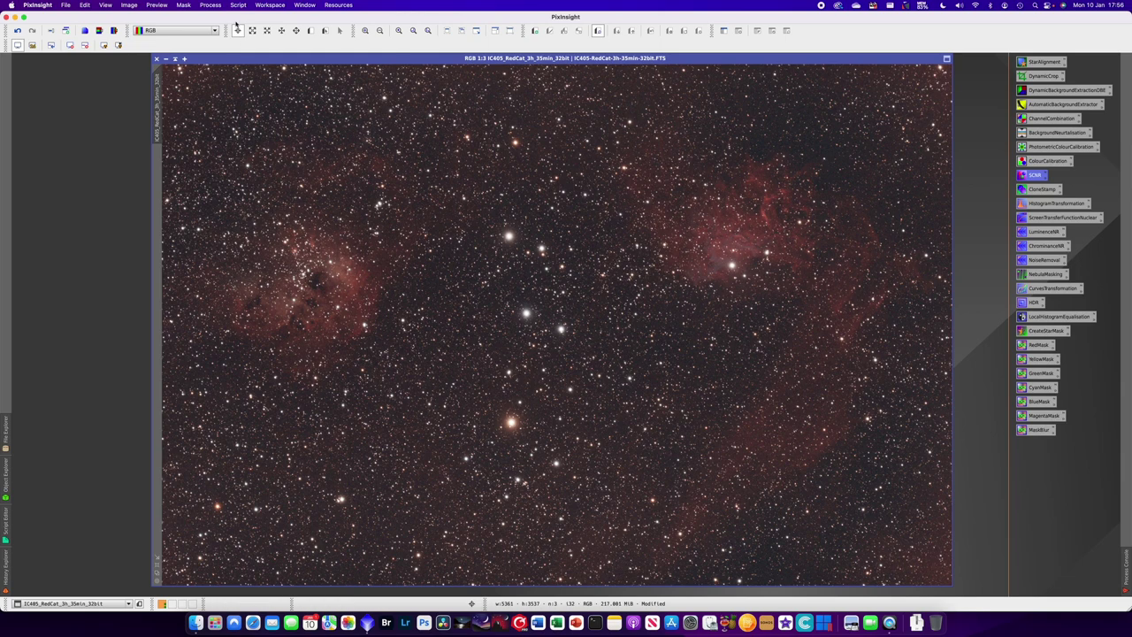
Remove the stars from the IC405 image with StarXTerminator, with Generate Star Image enabled and Linear off
click(211, 5)
mouse_move(221, 18)
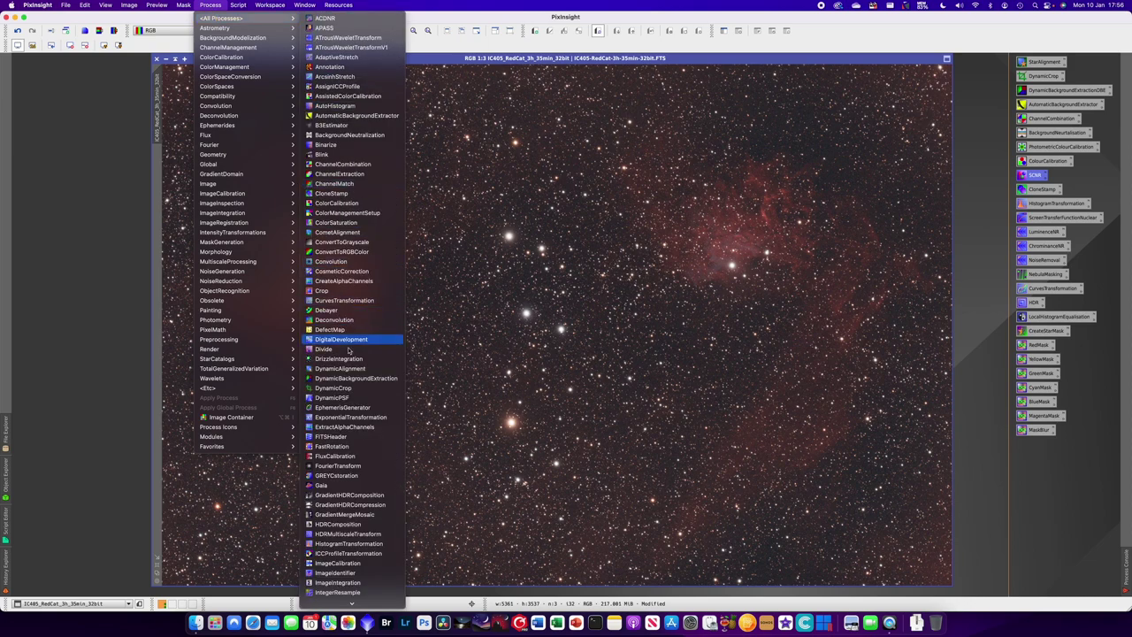
scroll(347, 521, down, 10)
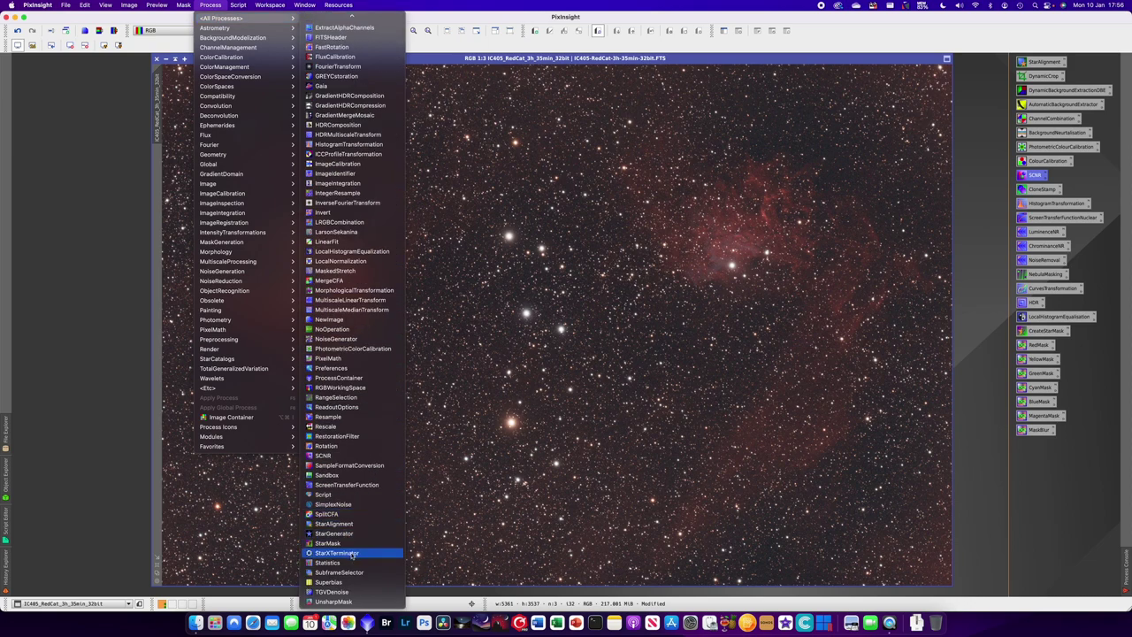
click(351, 552)
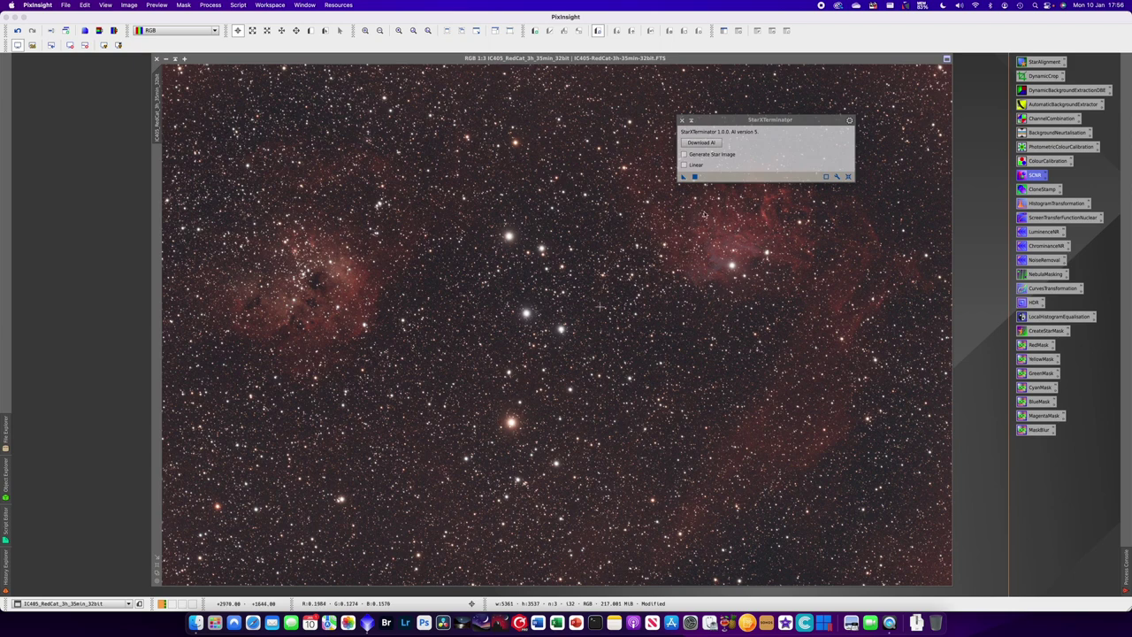
drag(735, 121, 726, 146)
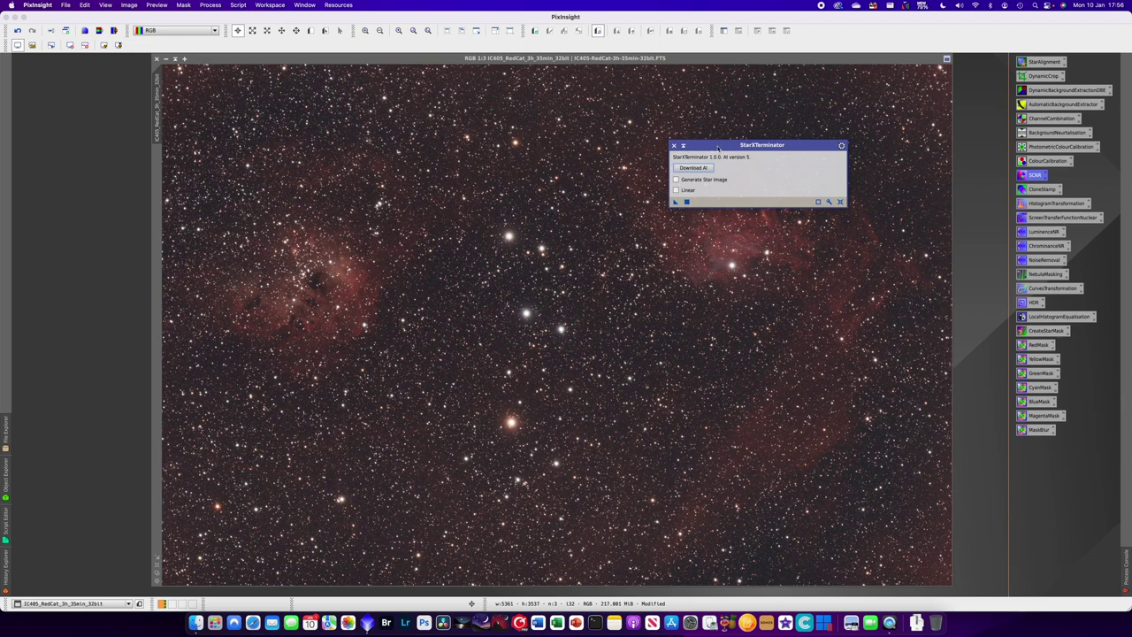
drag(717, 148, 705, 136)
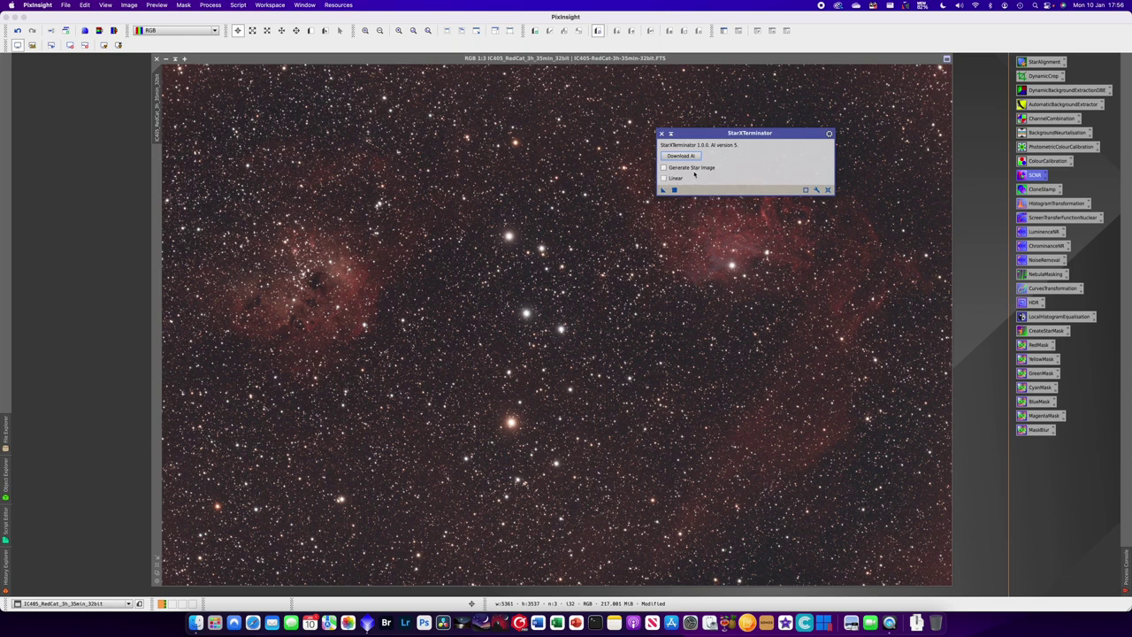
click(679, 168)
drag(455, 217, 455, 218)
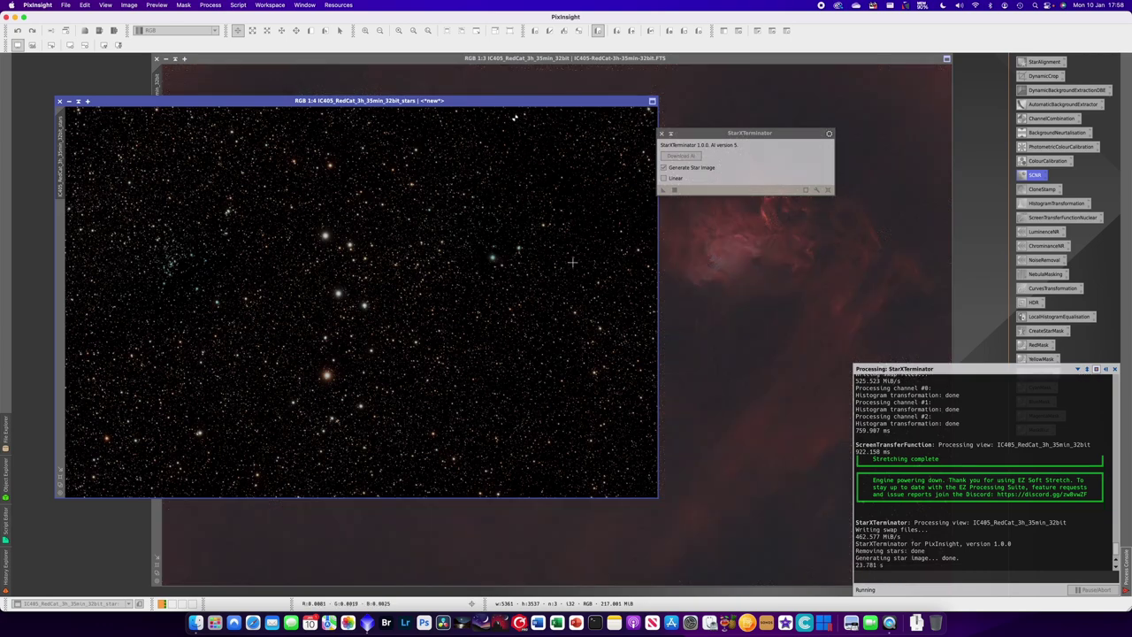
Move the star image aside, bring the starless IC405 image to the front and close StarXTerminator
drag(488, 101, 473, 141)
click(437, 86)
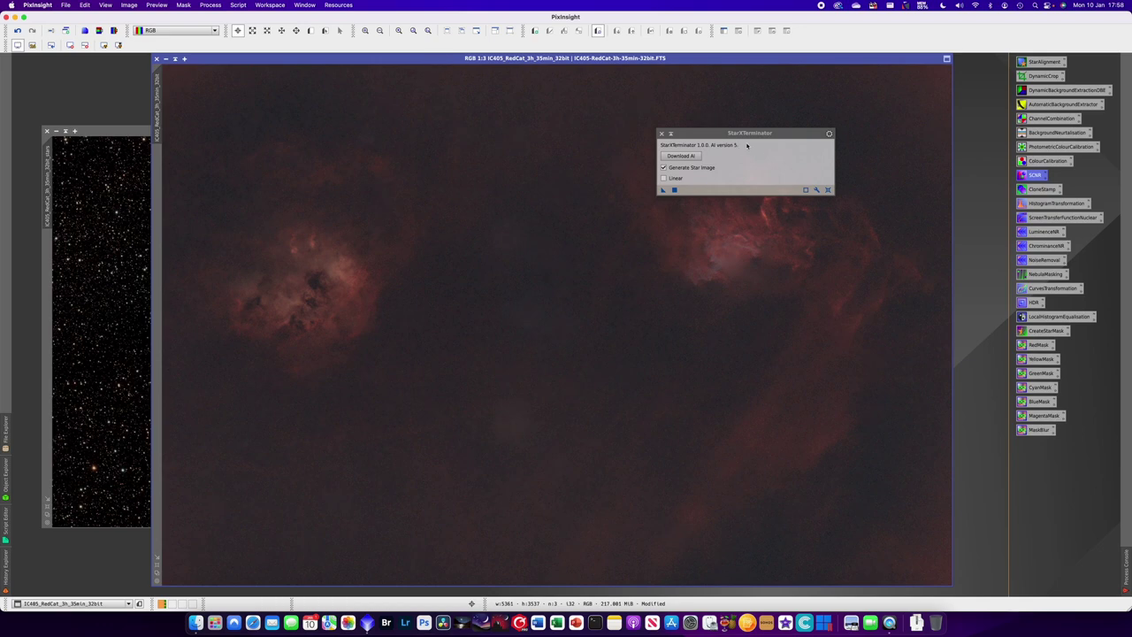
drag(703, 134, 854, 171)
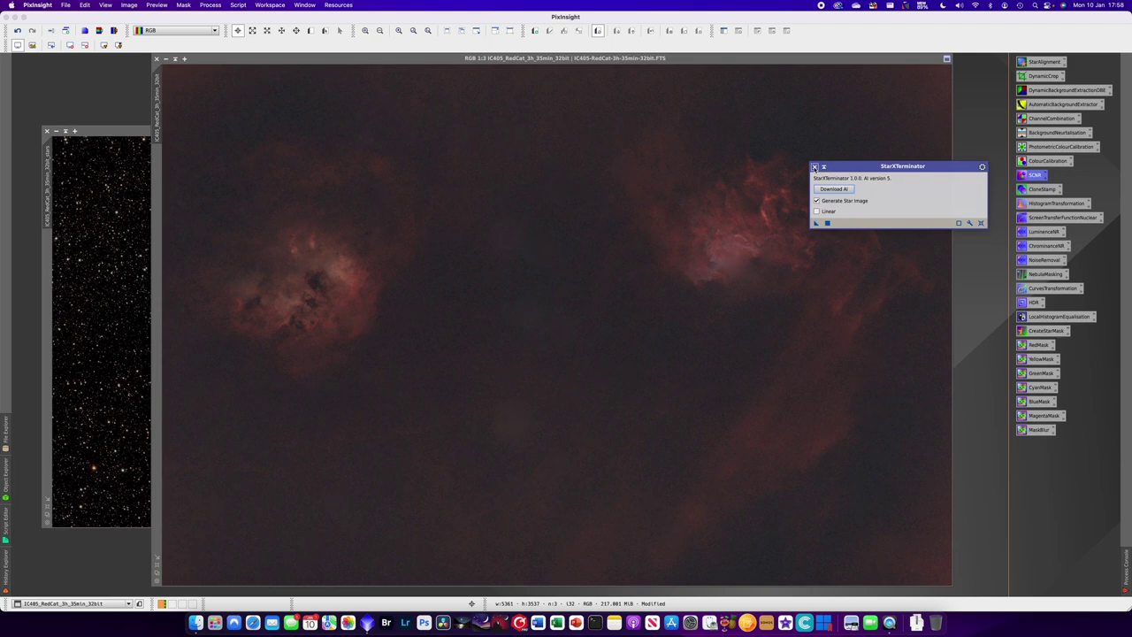
click(814, 167)
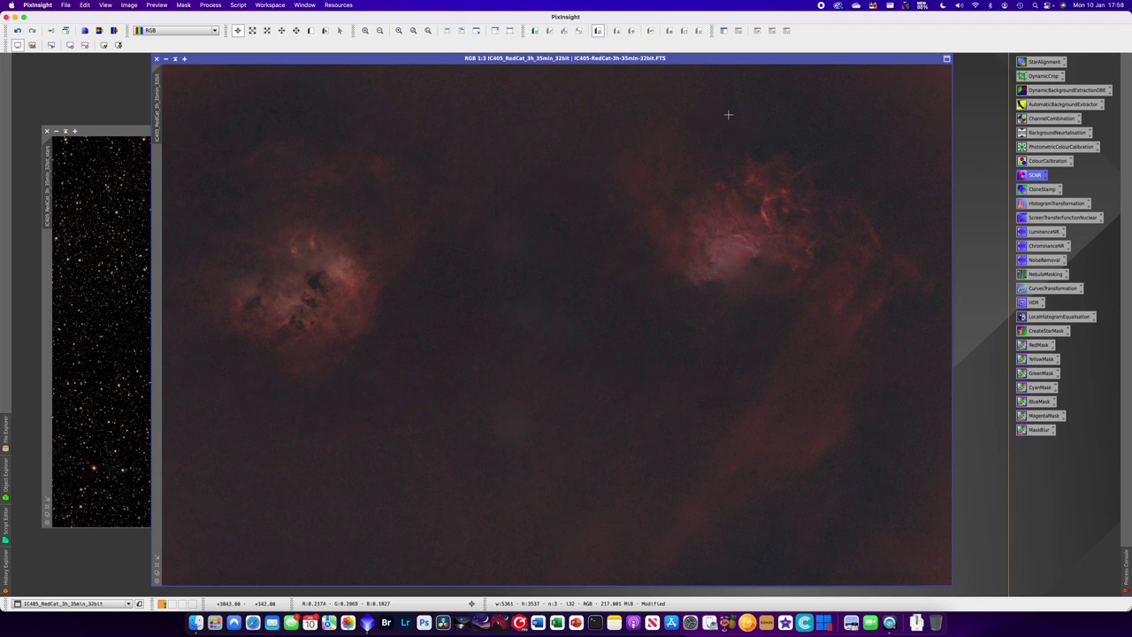
Examine the separate star image and the starless nebula image in alternation, ending on the starless one
click(100, 134)
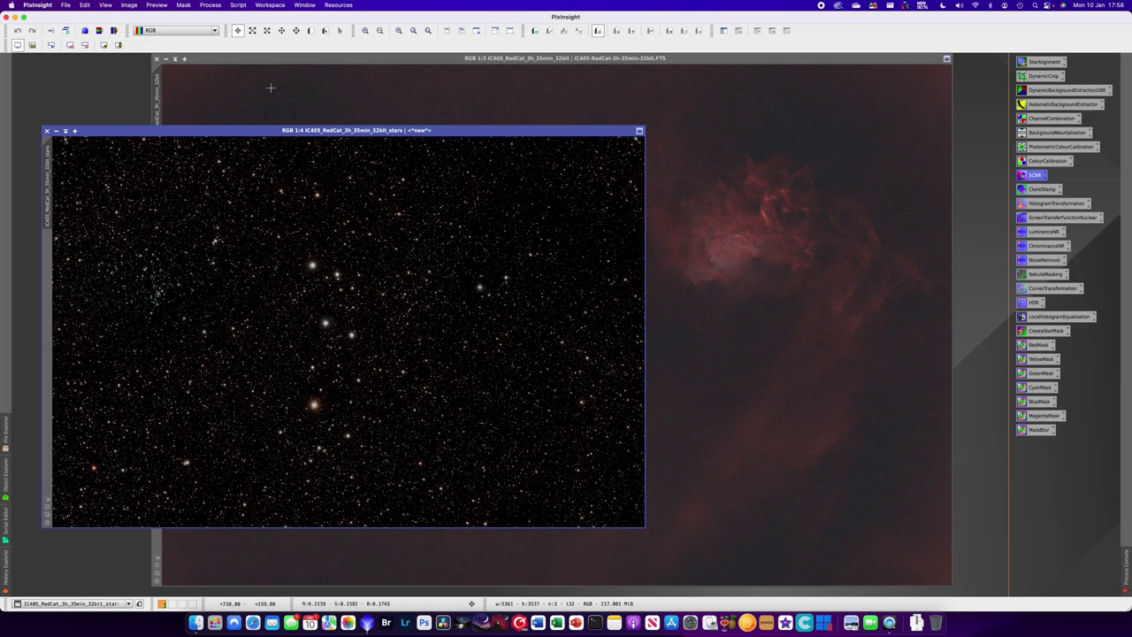
click(286, 61)
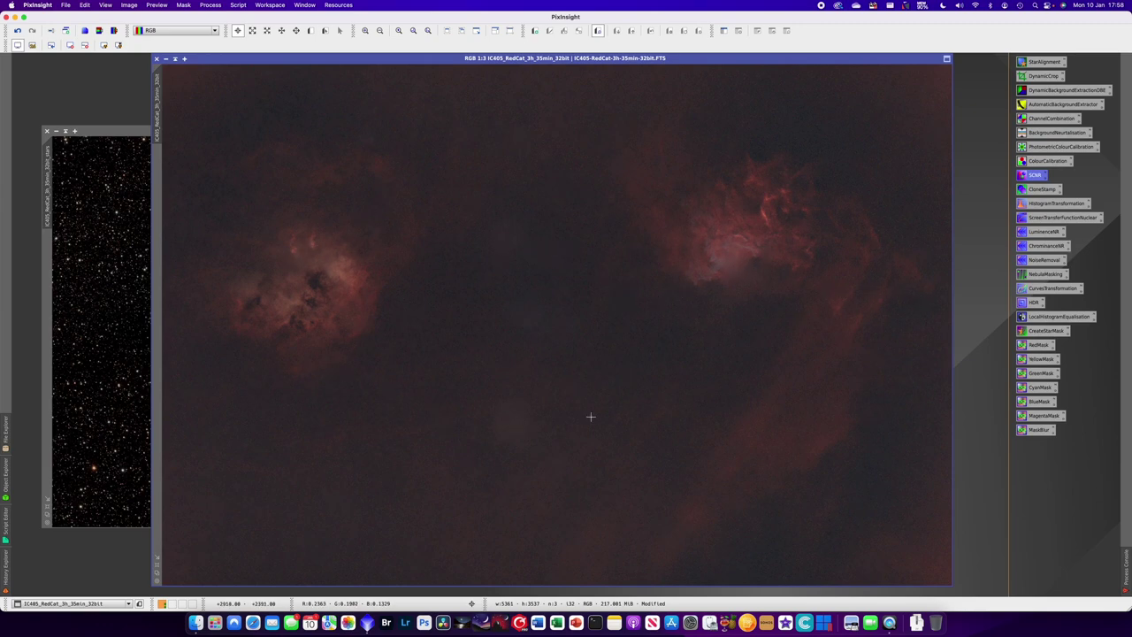
click(99, 135)
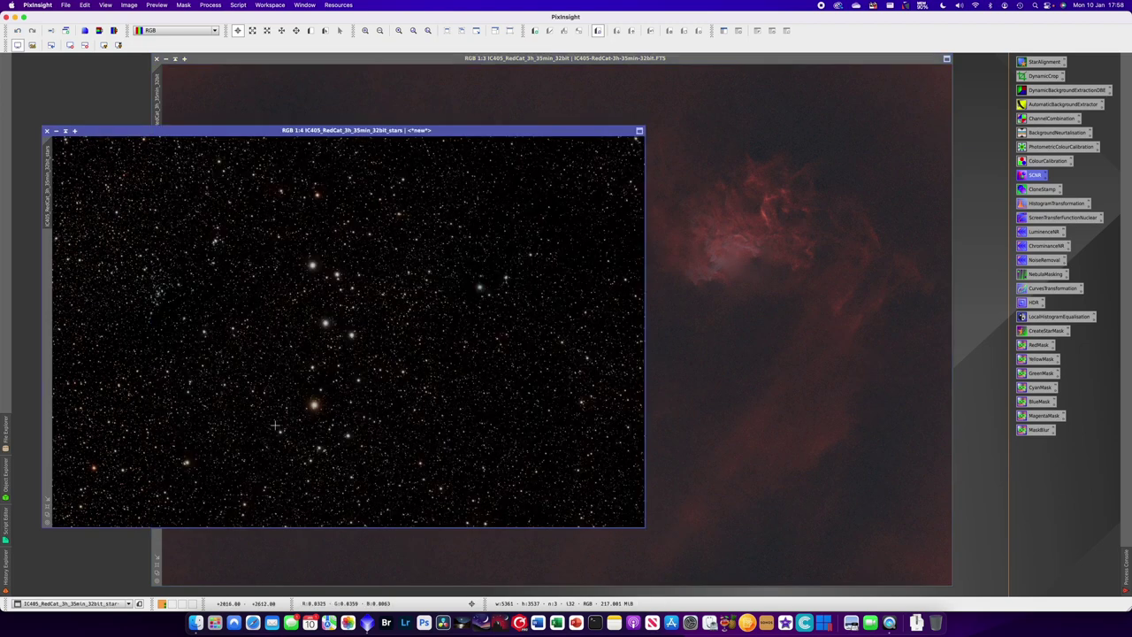
click(765, 59)
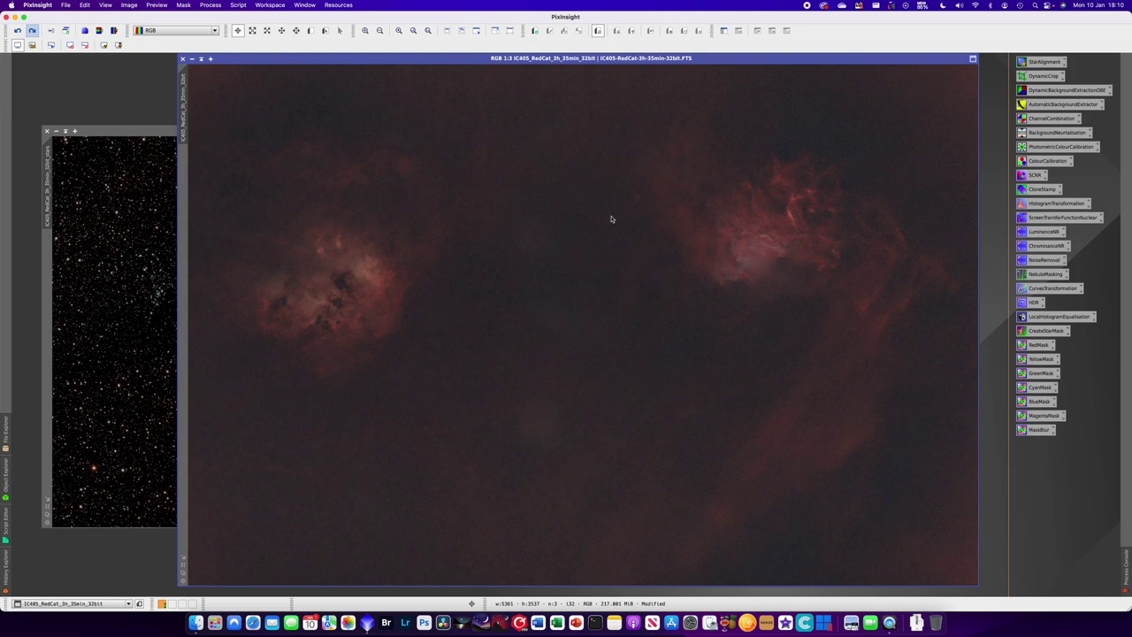
Apply the saved LuminanceNR MultiscaleLinearTransform preset with four layers to the starless image, after reviewing its layers, and close the process
double_click(1042, 232)
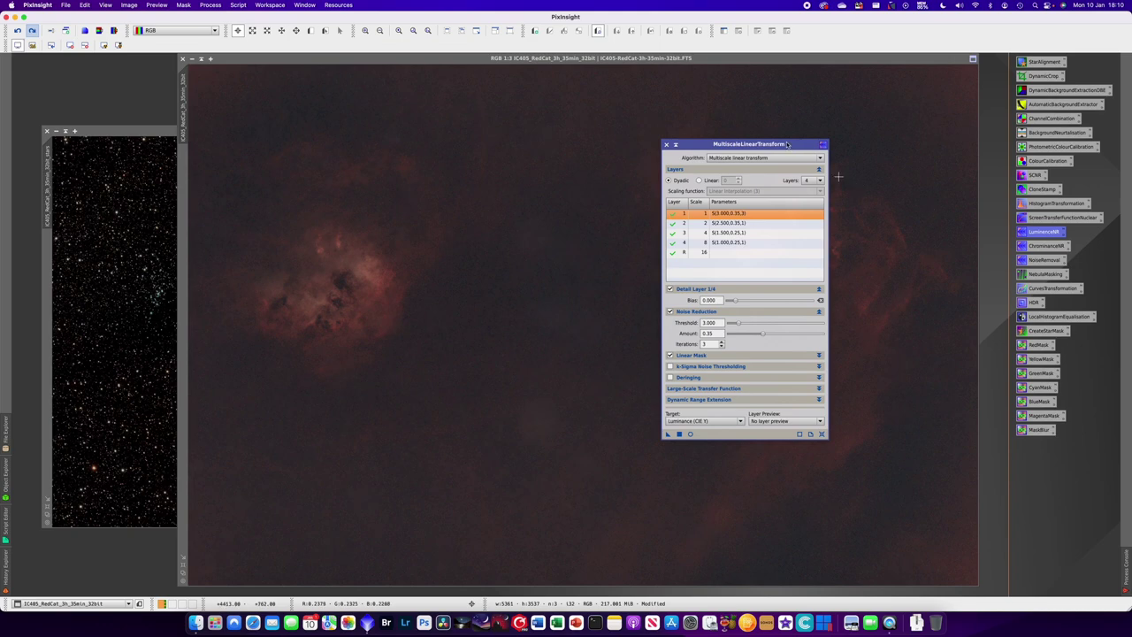
drag(750, 144, 706, 144)
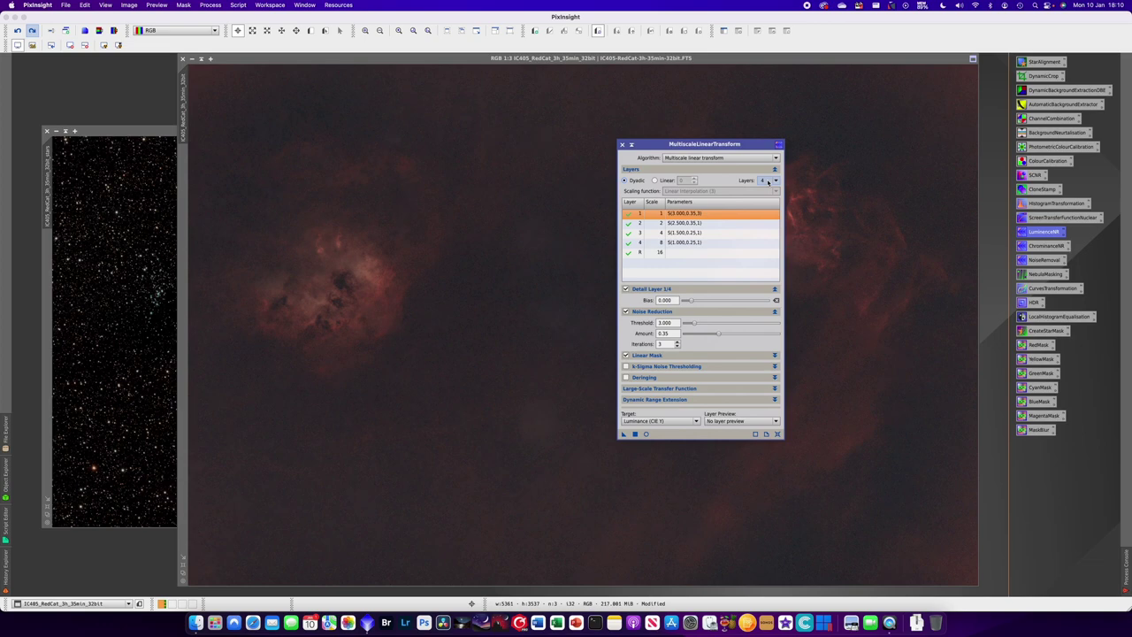
click(682, 224)
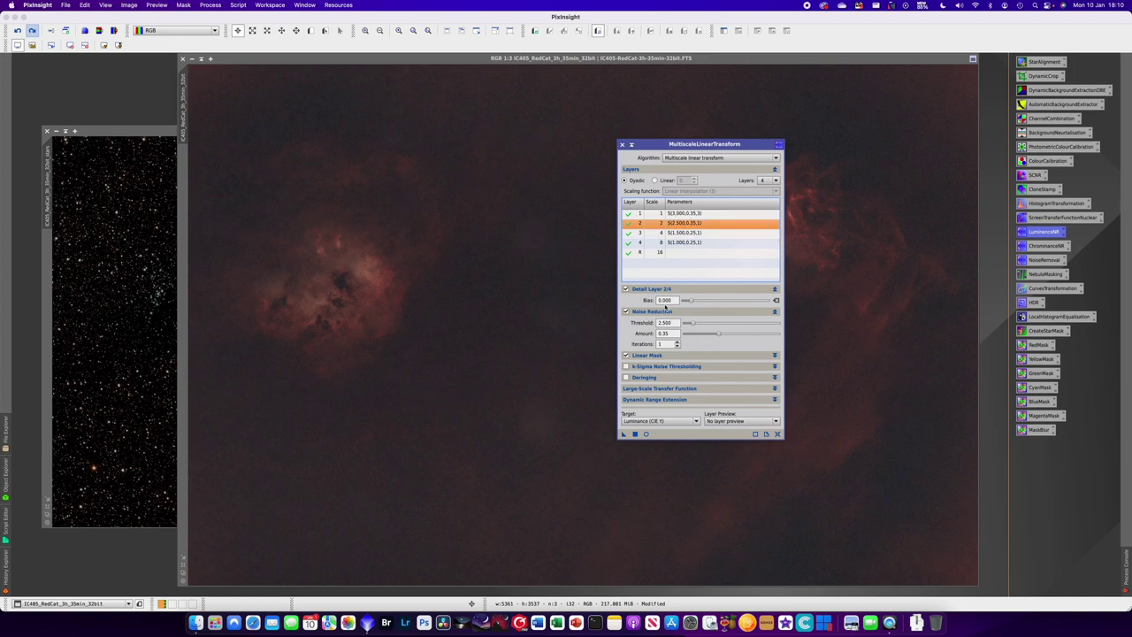
click(685, 243)
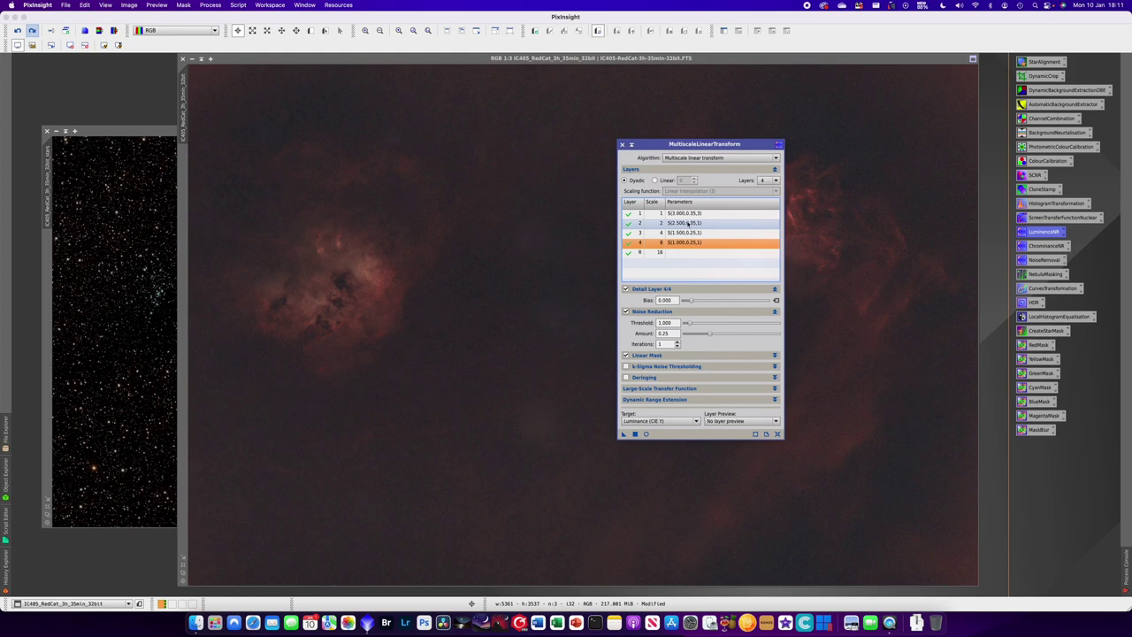
click(686, 213)
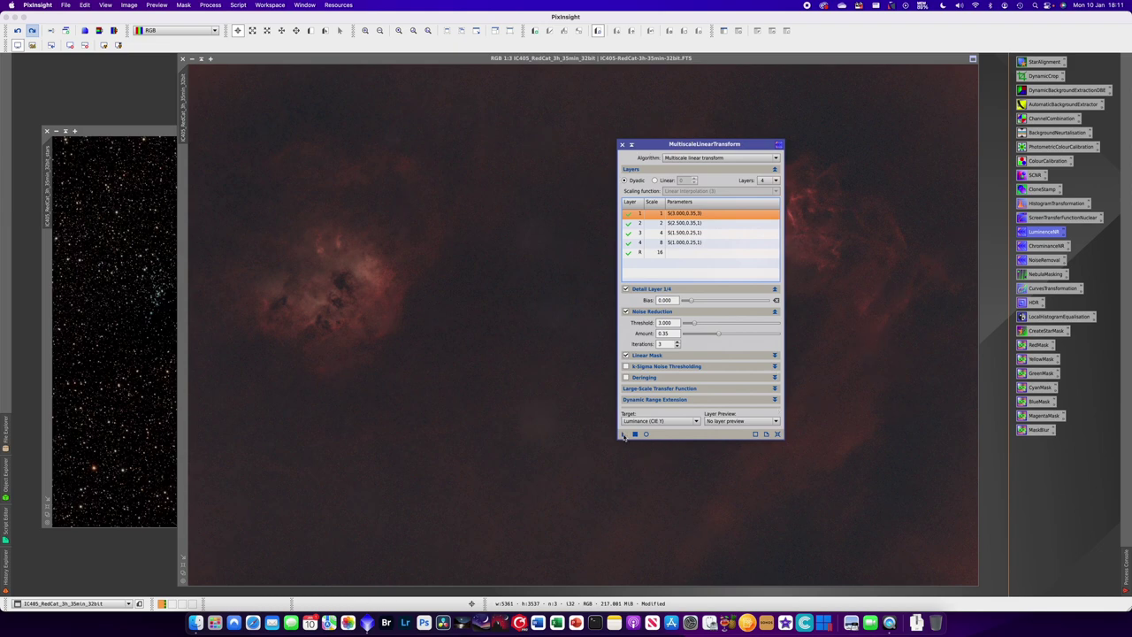
drag(623, 436, 473, 380)
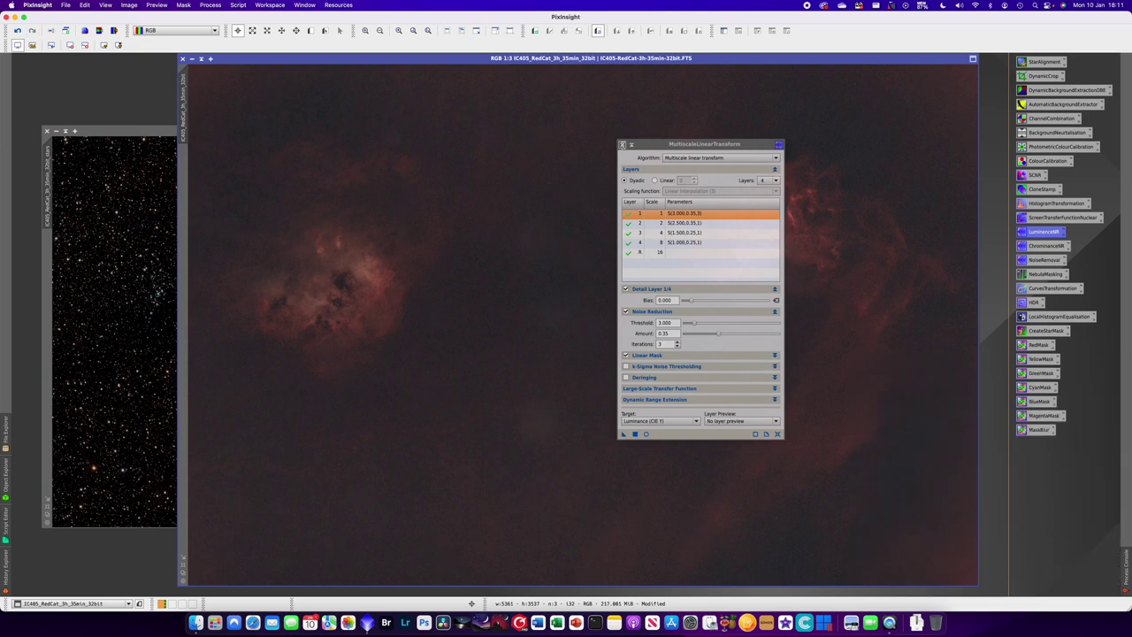
key(Escape)
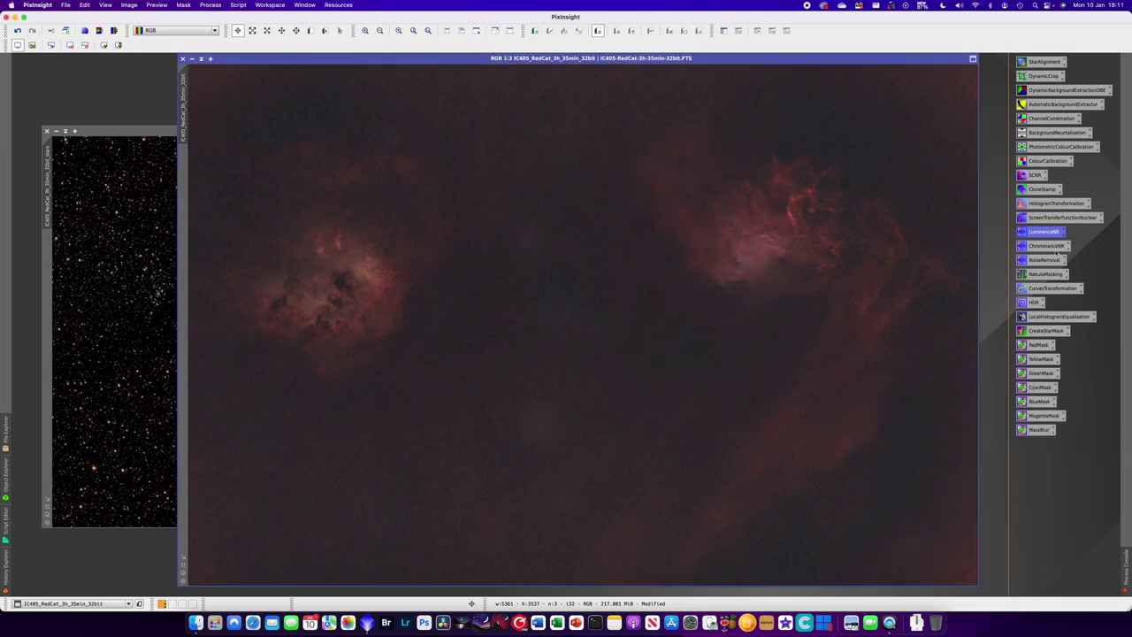
Review the layers of the saved ChrominanceNR preset, apply its seven-layer MultiscaleLinearTransform to the starless image and close the process
double_click(1045, 247)
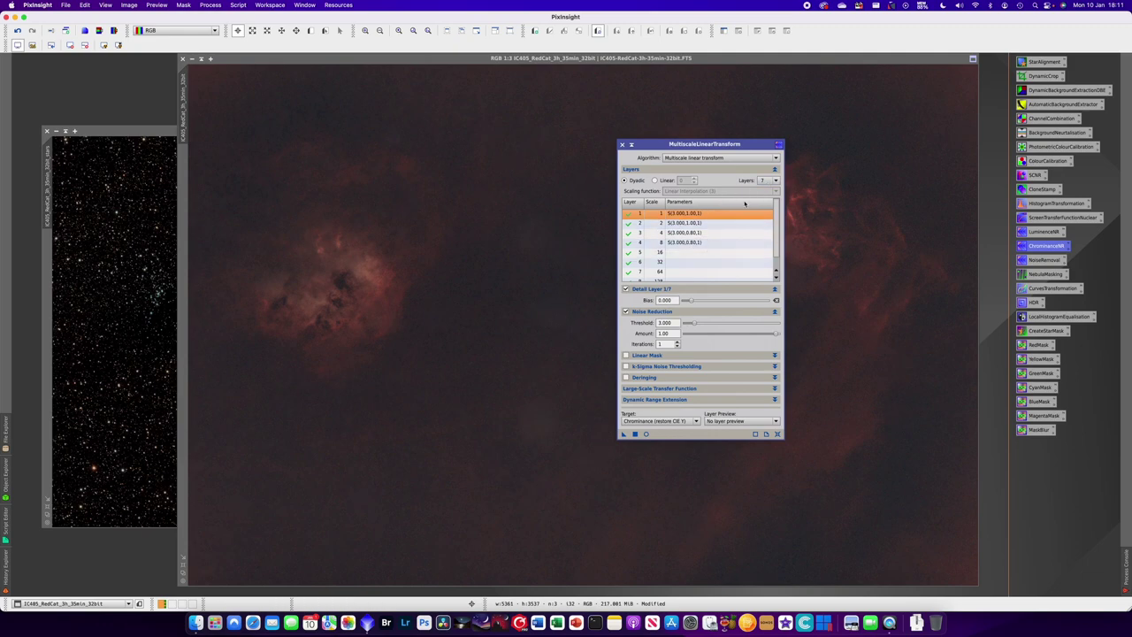
click(678, 223)
click(678, 232)
click(681, 223)
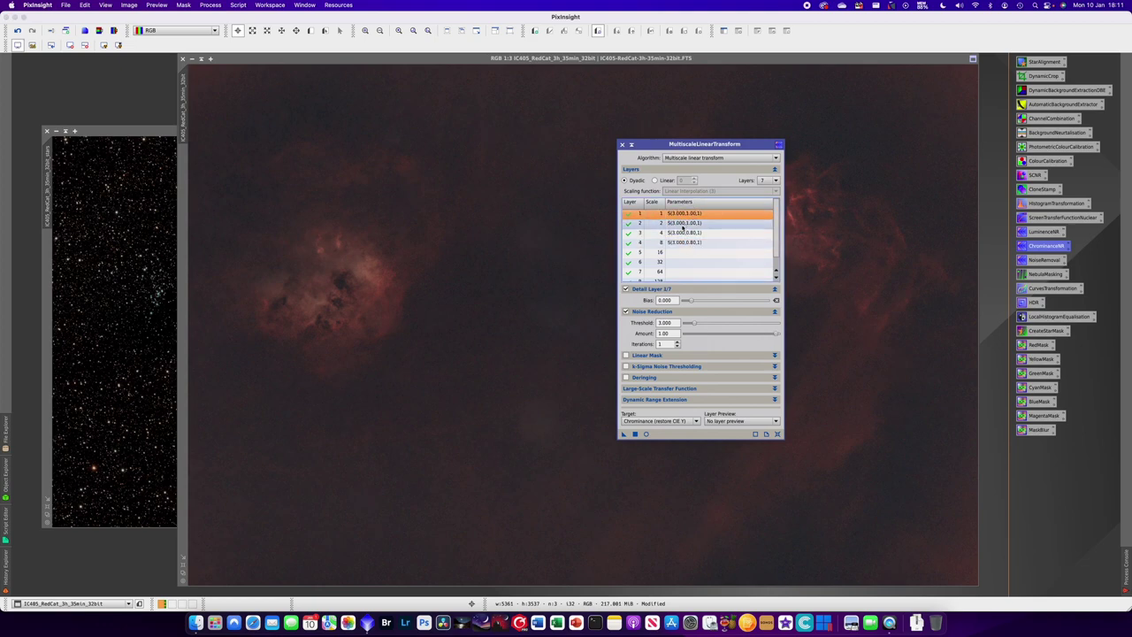
click(678, 233)
click(678, 242)
click(679, 213)
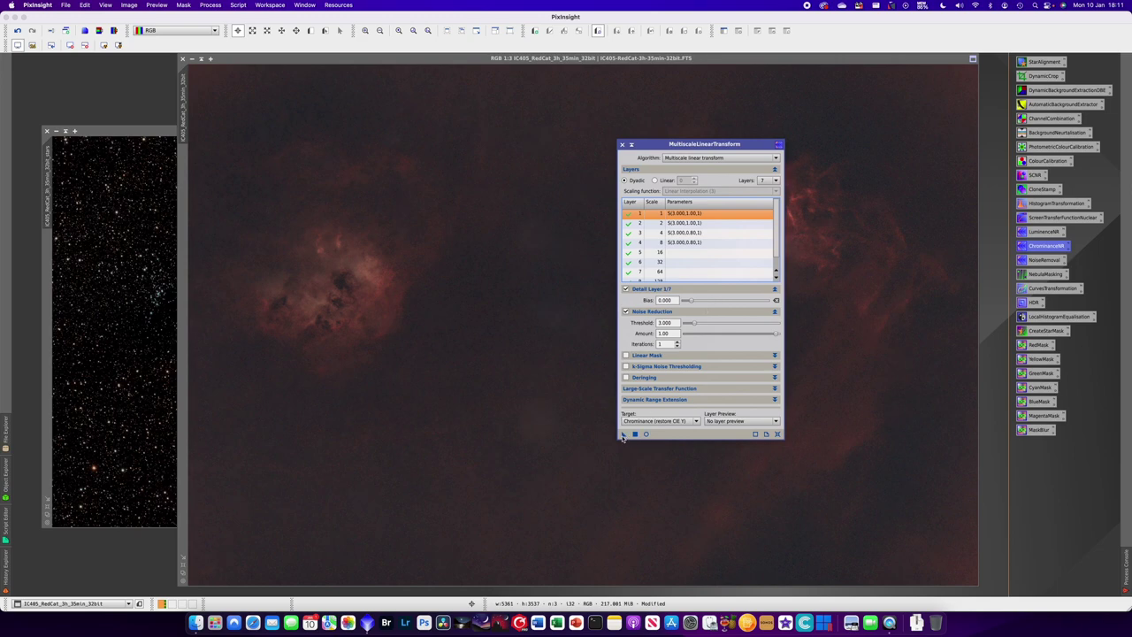
drag(622, 437, 479, 322)
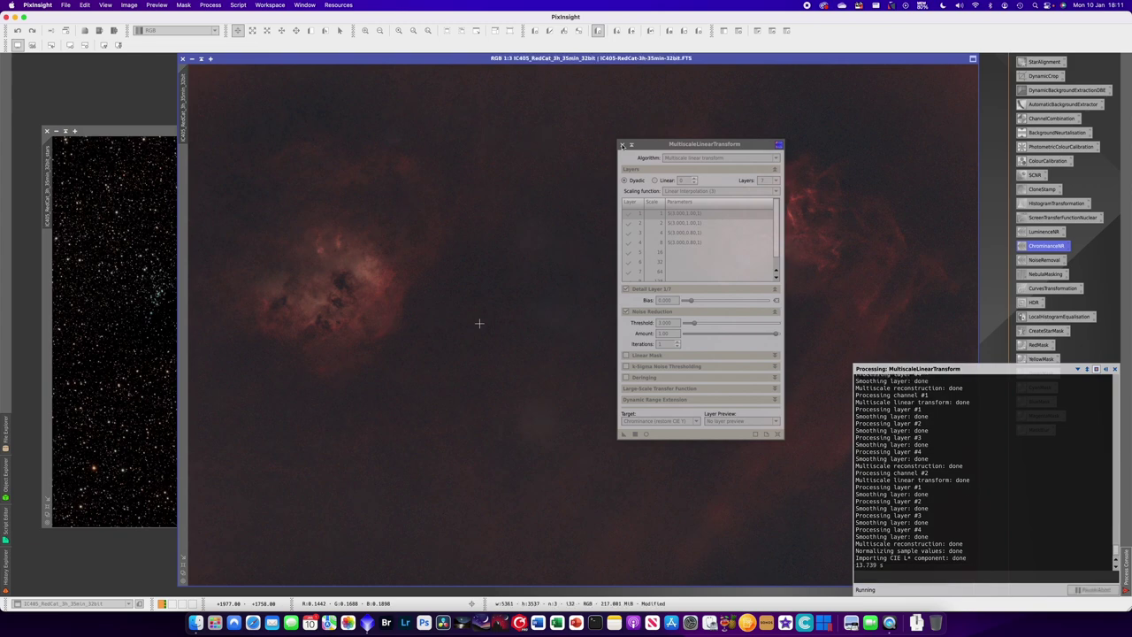
click(620, 144)
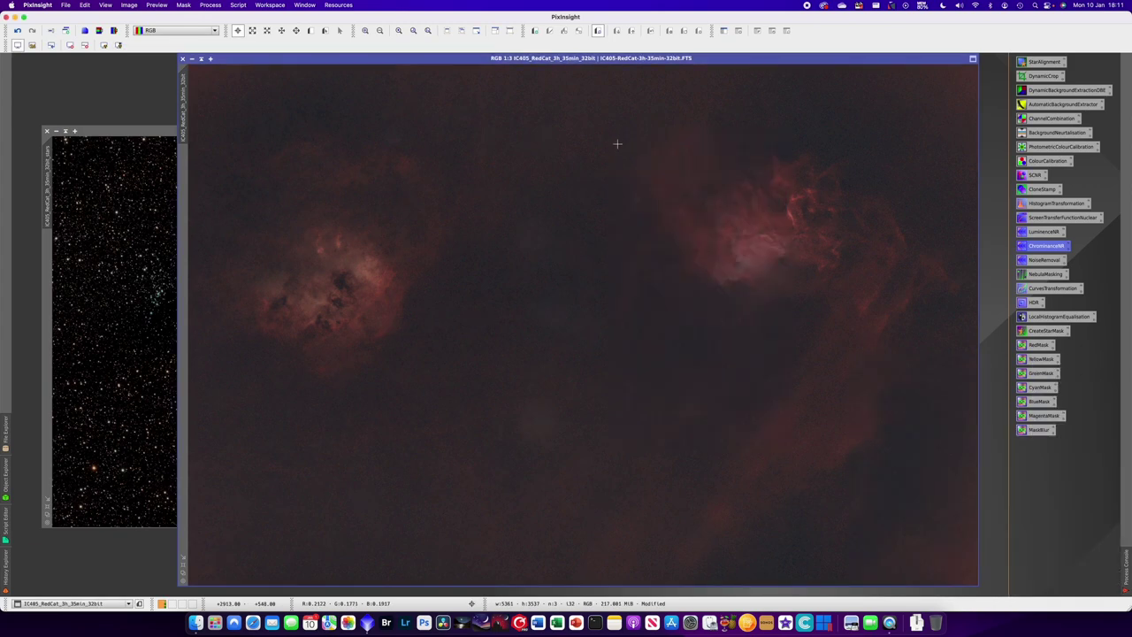
Compare the starless background at 2:1 zoom with and without the MultiscaleLinearTransform noise reduction by undoing and redoing it
scroll(542, 118, up, 3)
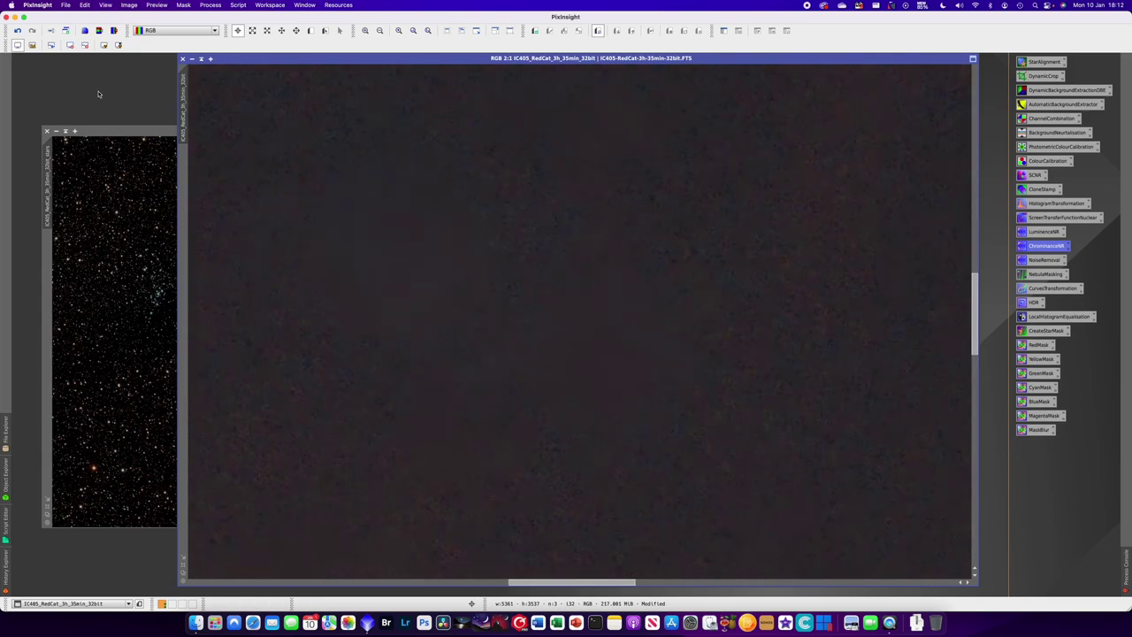
click(17, 31)
click(30, 31)
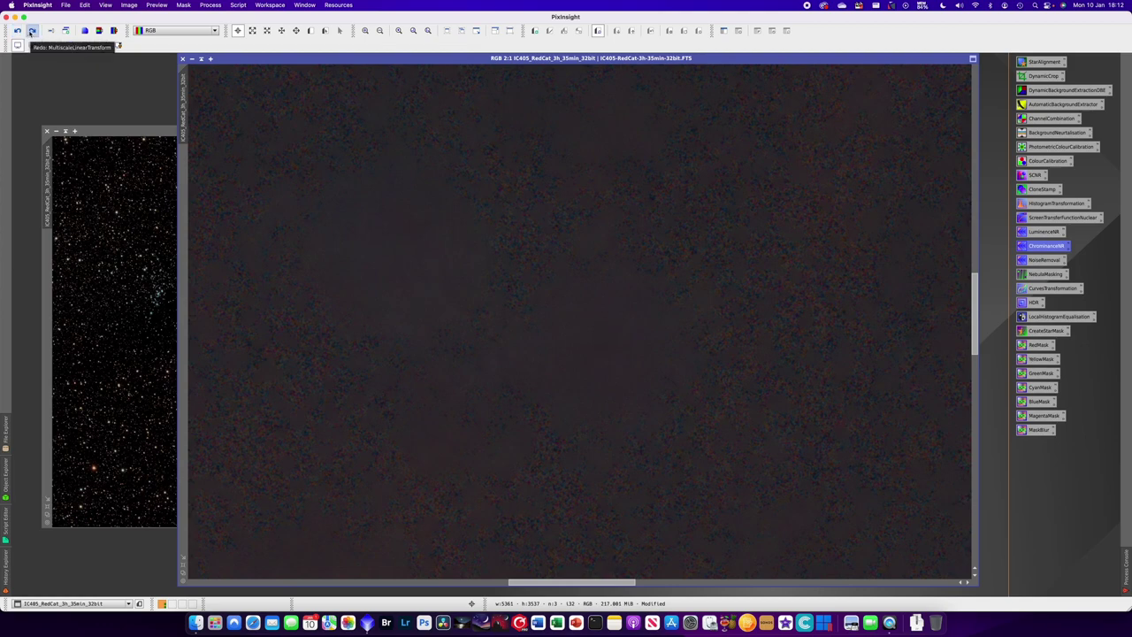
click(31, 31)
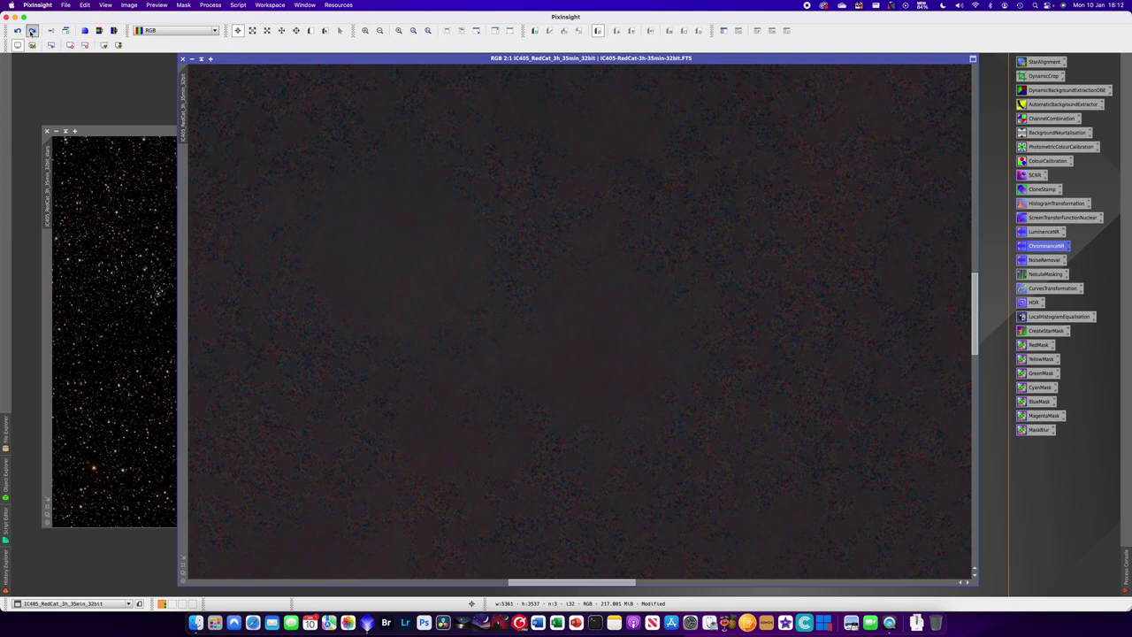
key(super+z)
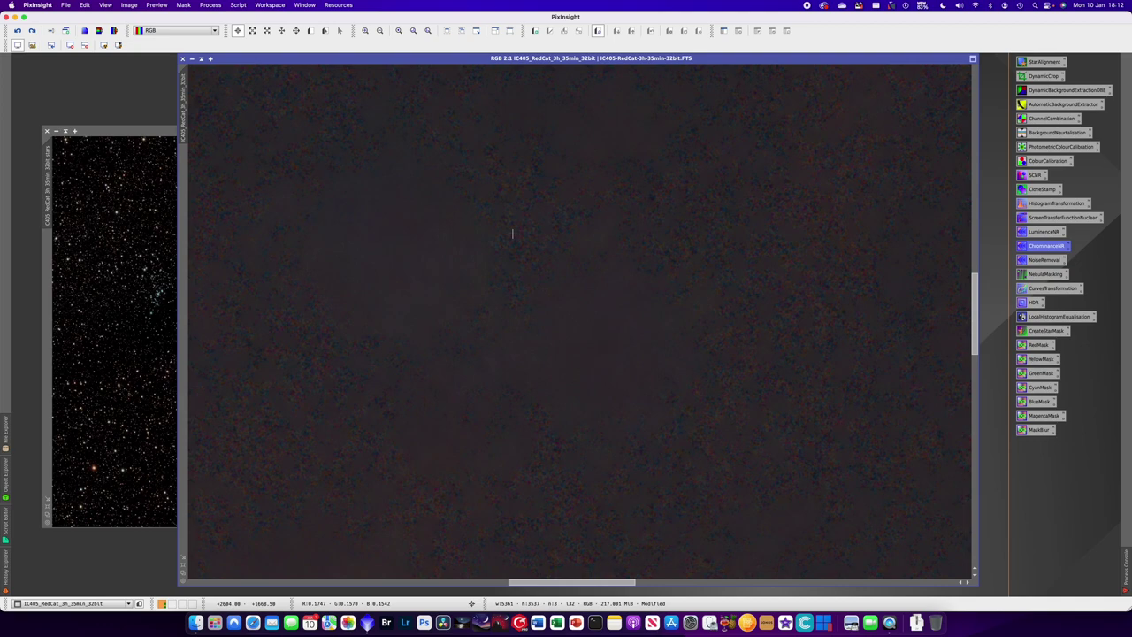
Redo the noise reduction on the starless image and open the saved NebulaMasking RangeSelection preset with a real-time preview
click(33, 31)
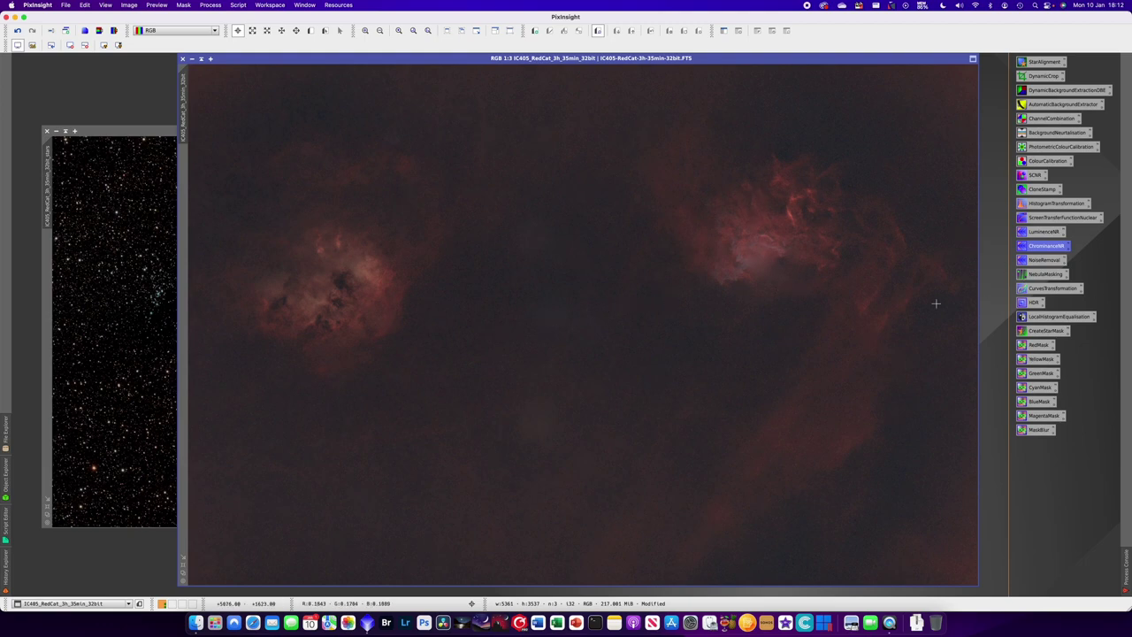
double_click(1042, 274)
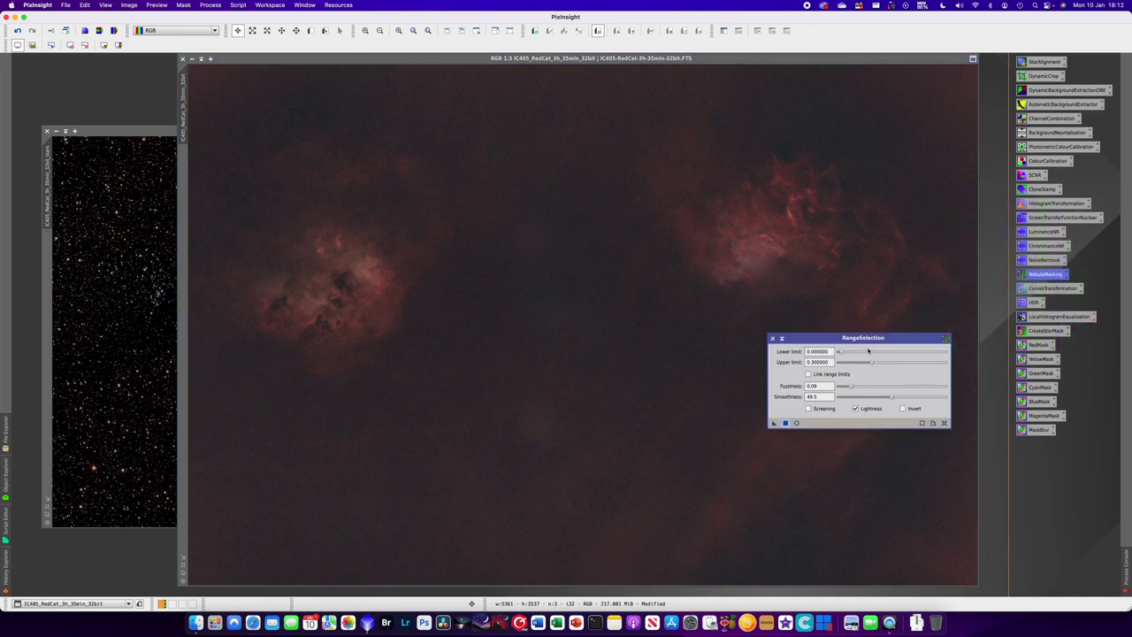
drag(899, 341, 762, 357)
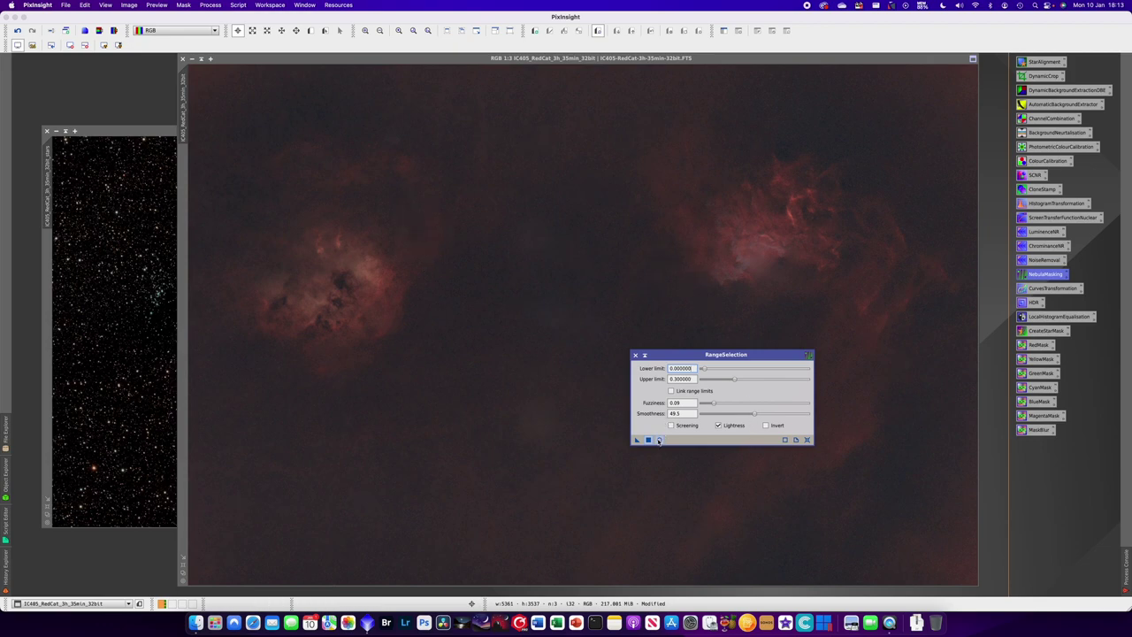
click(659, 441)
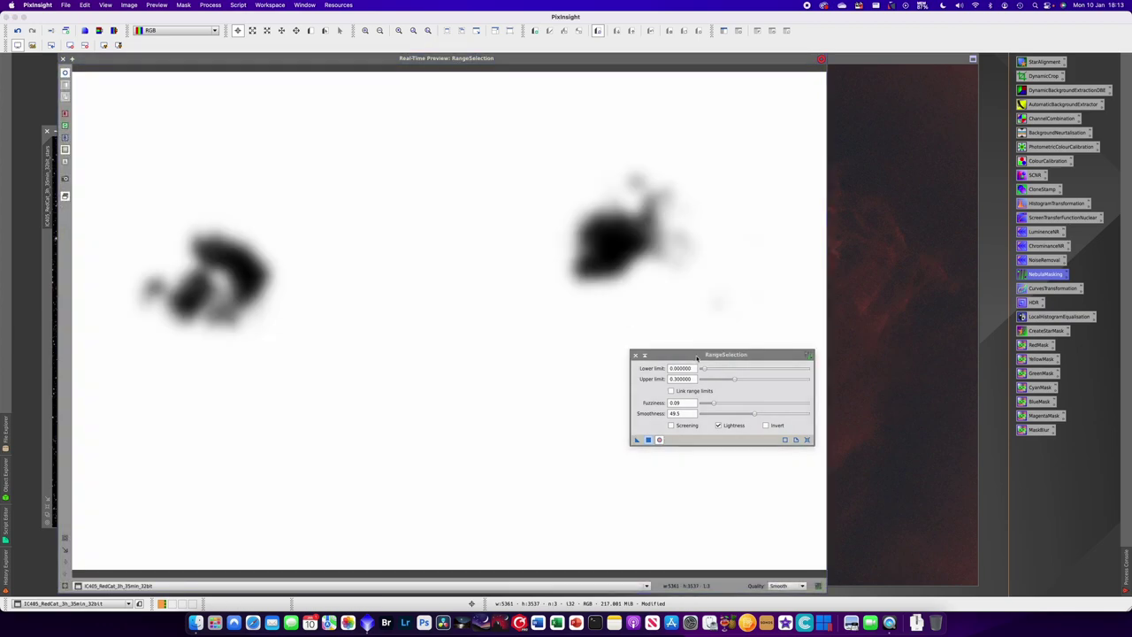
drag(720, 348, 815, 293)
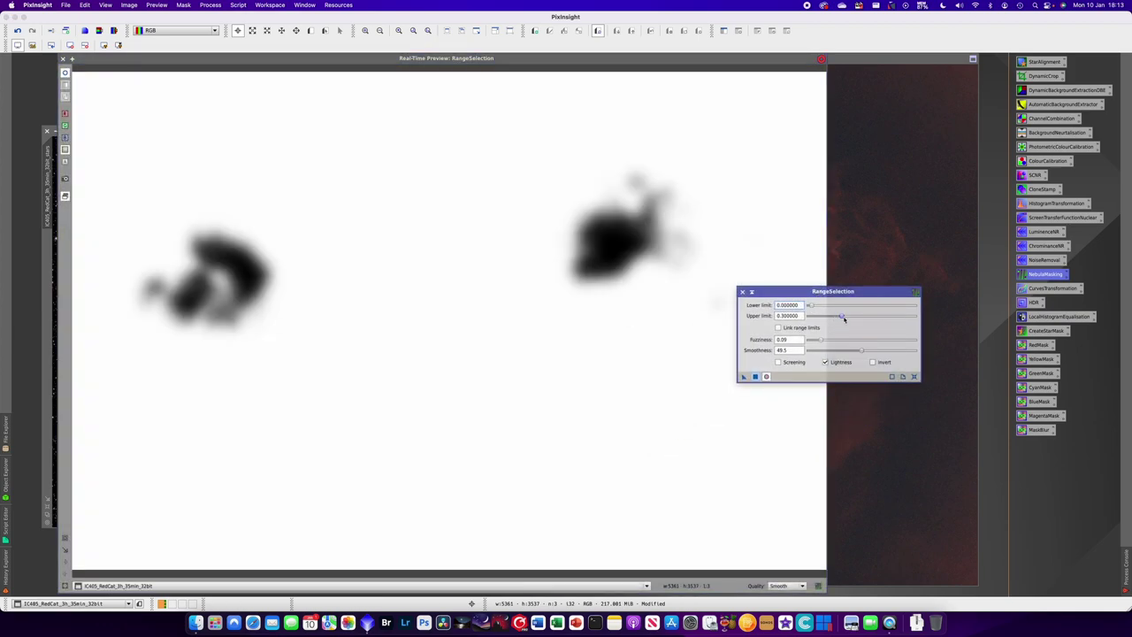
Generate a range mask with lower limit 0.10, upper limit 0.22, fuzziness 0.04 and smoothness 45, and close RangeSelection
drag(840, 316, 833, 316)
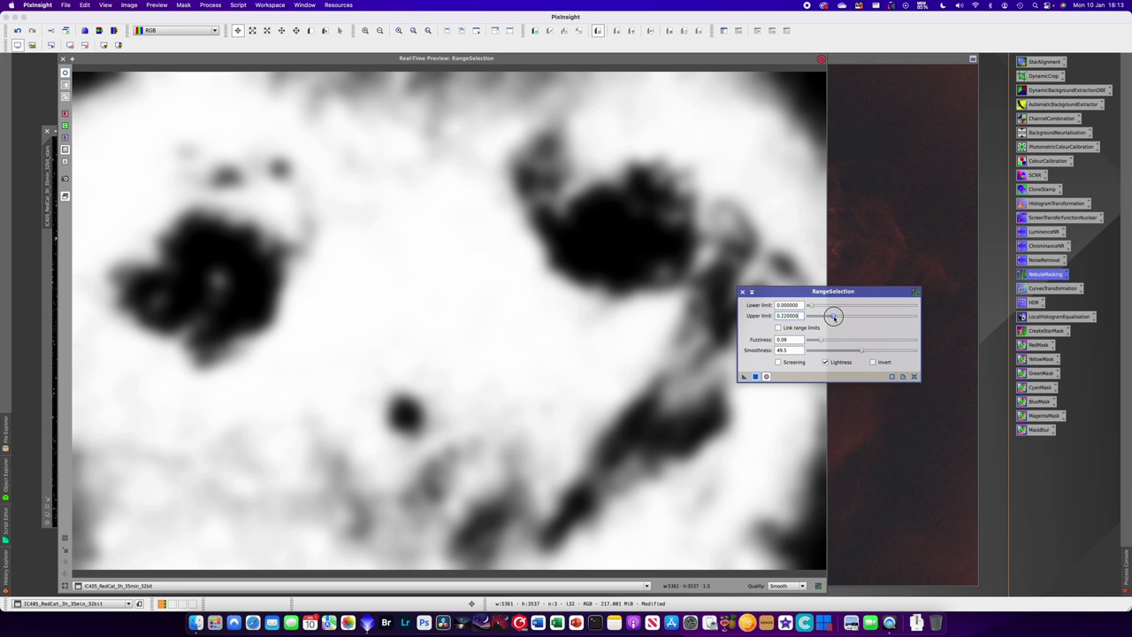
drag(833, 317, 821, 305)
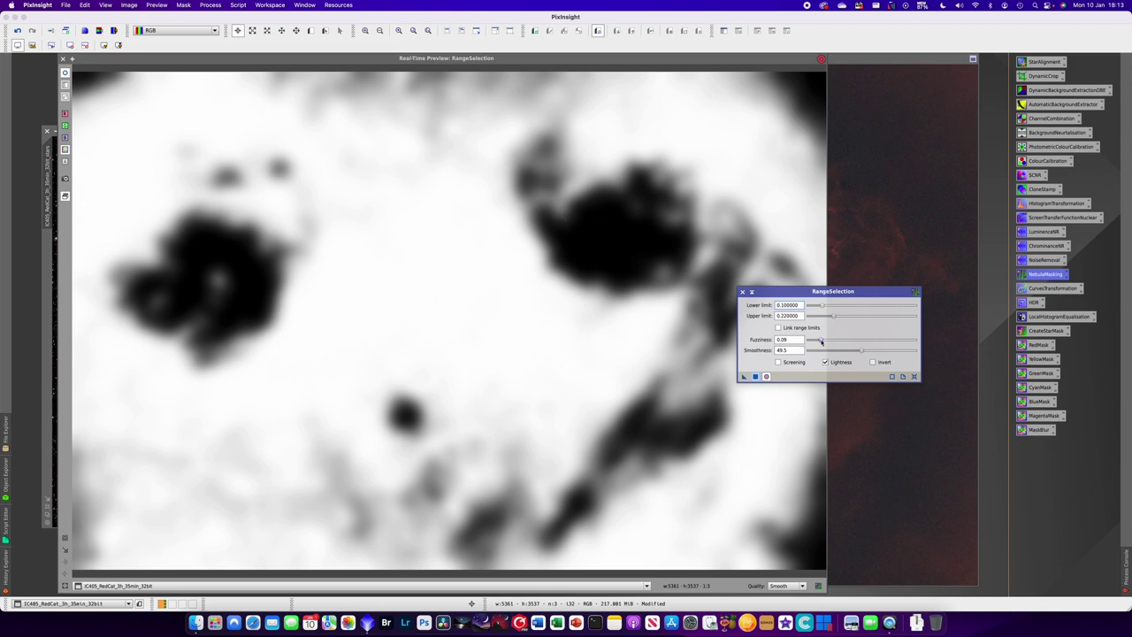
drag(821, 341, 857, 350)
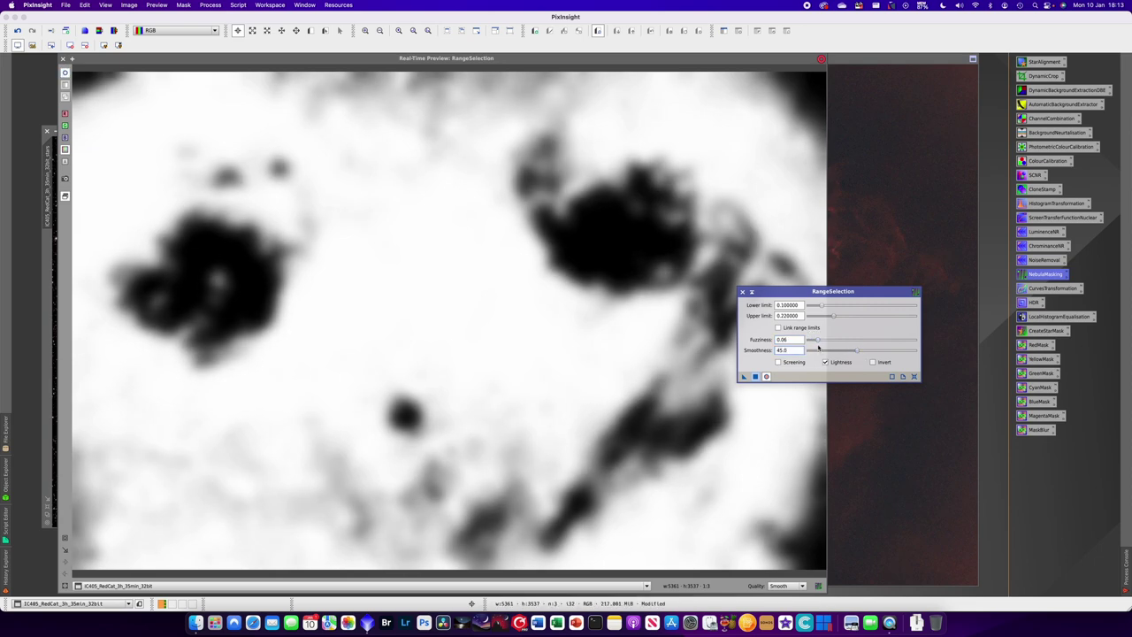
drag(819, 342, 816, 342)
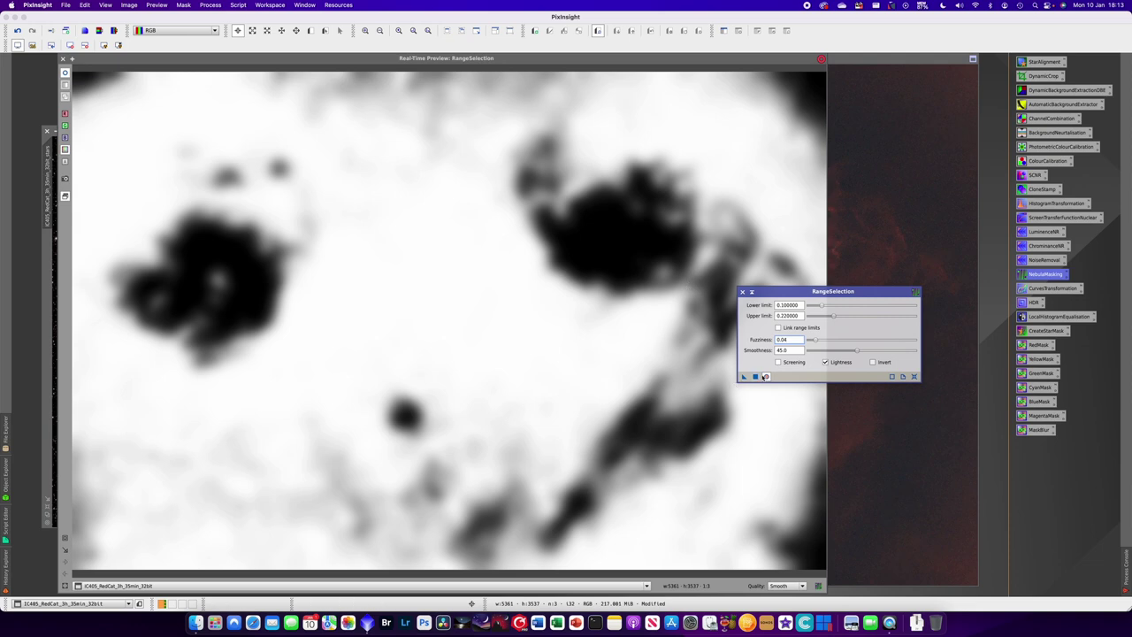
drag(744, 377, 882, 444)
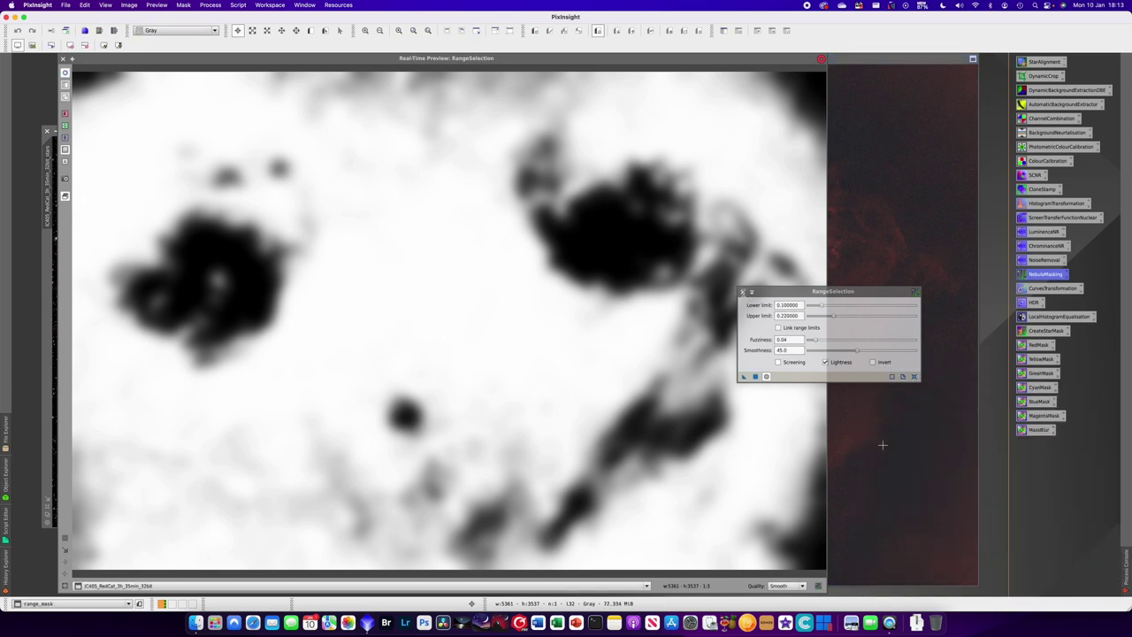
click(742, 292)
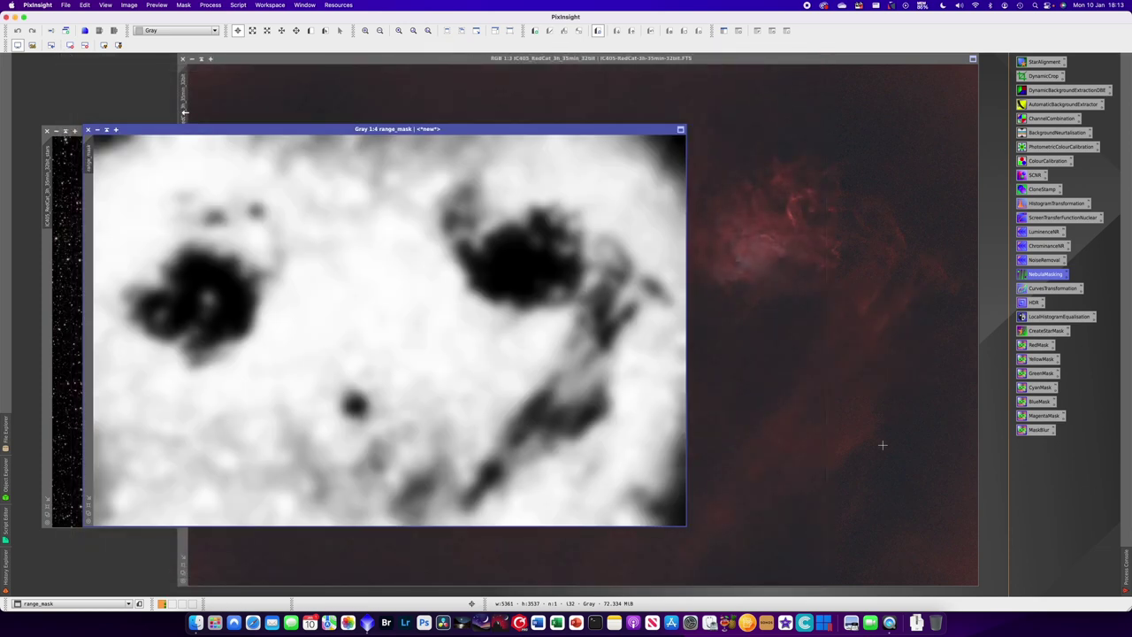
Apply the range mask to the starless image and bring that image to the front
drag(180, 134, 471, 146)
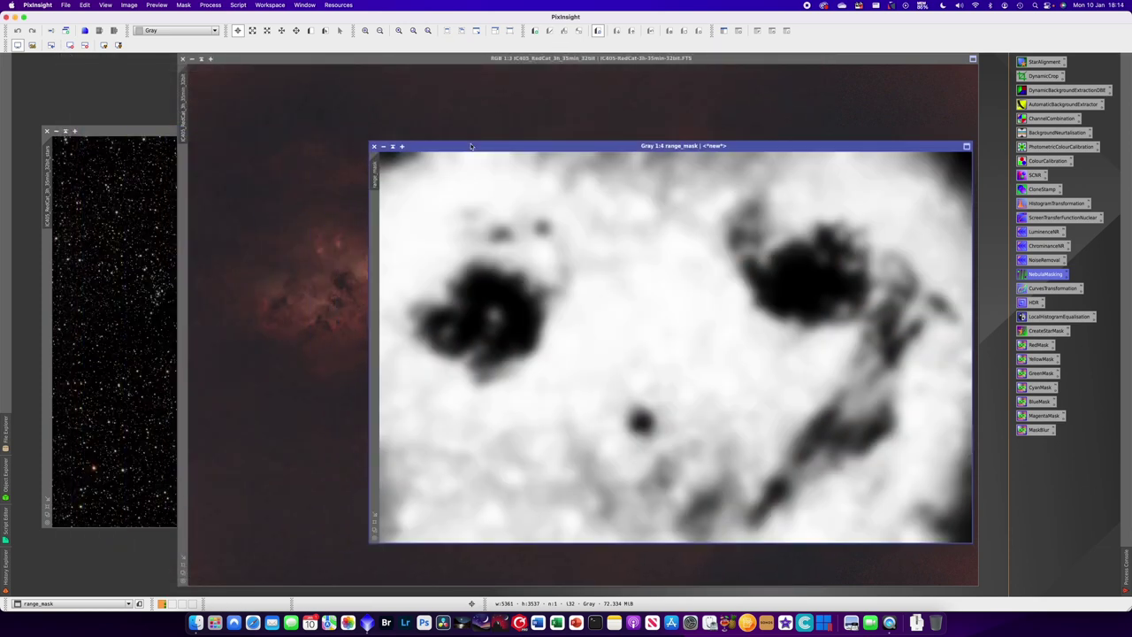
mouse_move(375, 178)
drag(375, 178, 180, 174)
drag(180, 175, 182, 174)
click(315, 77)
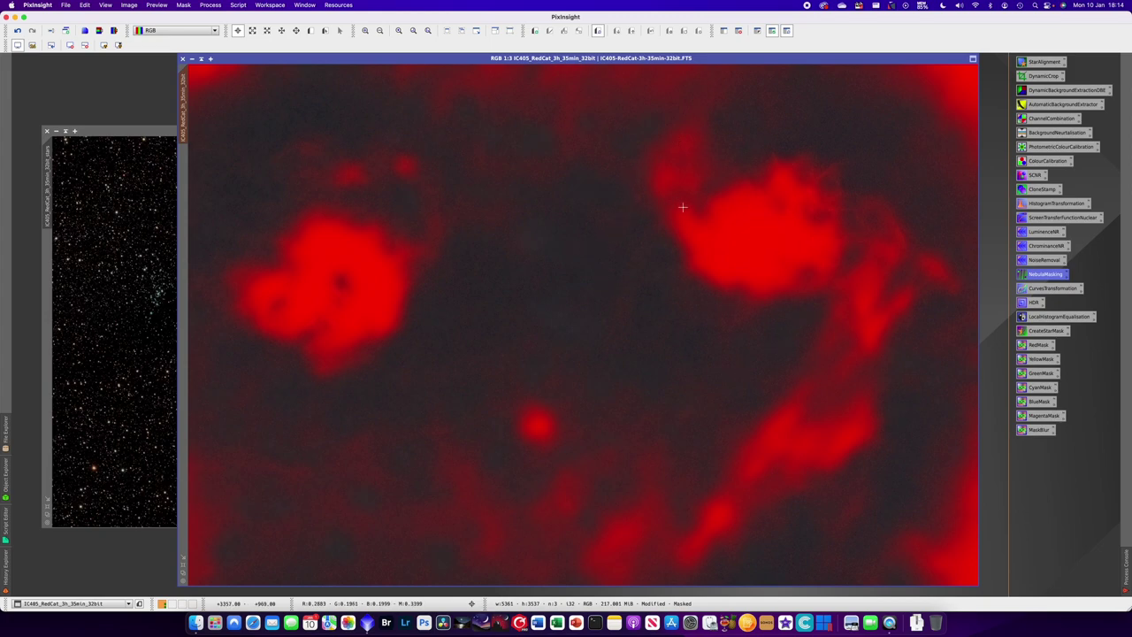
Invert the mask so the background is protected, and check the image with the mask overlay hidden and shown
click(184, 5)
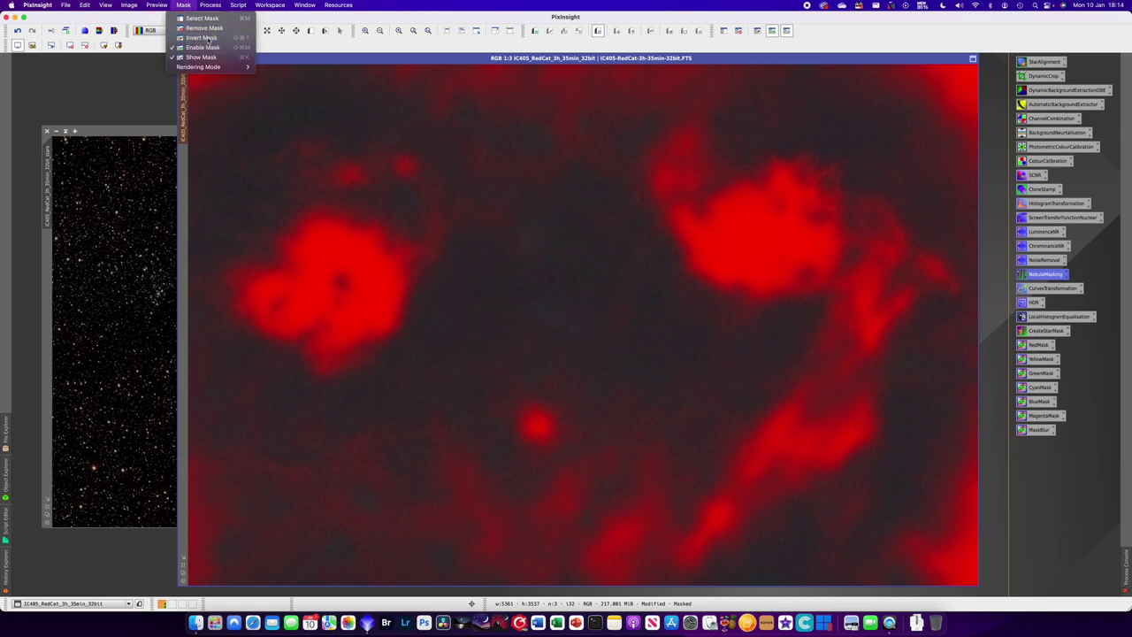
click(632, 185)
key(ctrl+shift+i)
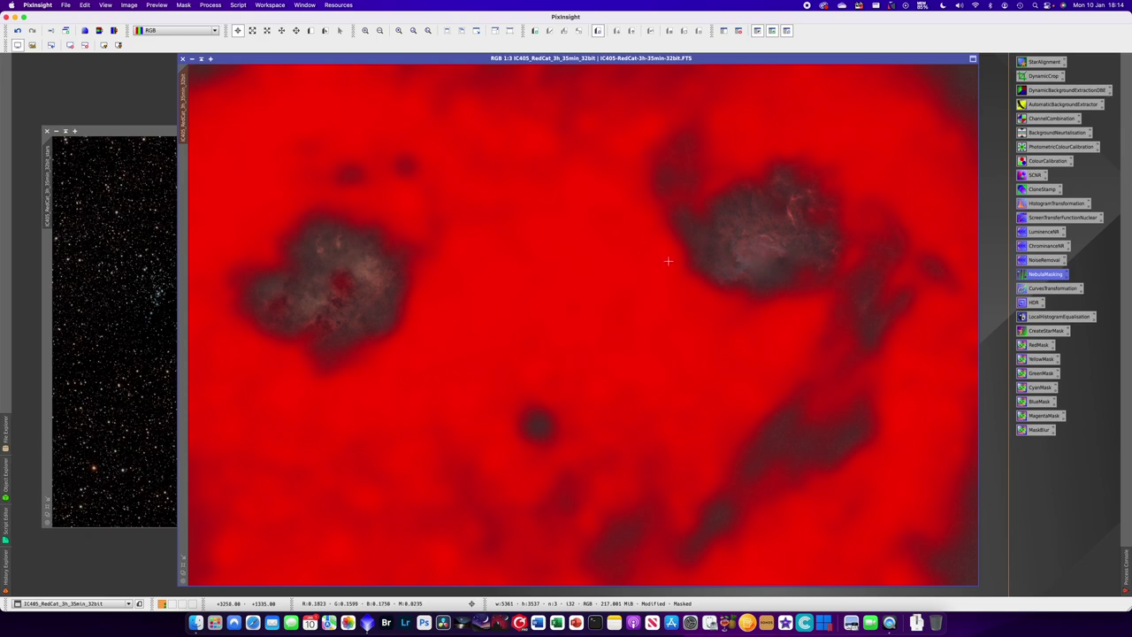
key(ctrl+k)
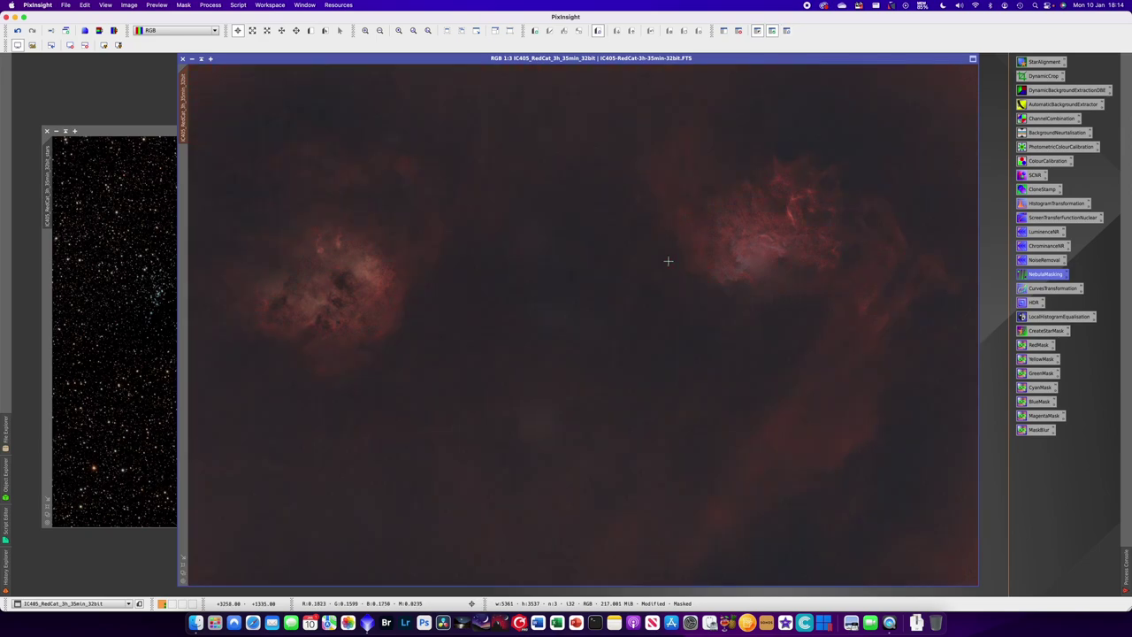
key(ctrl+k)
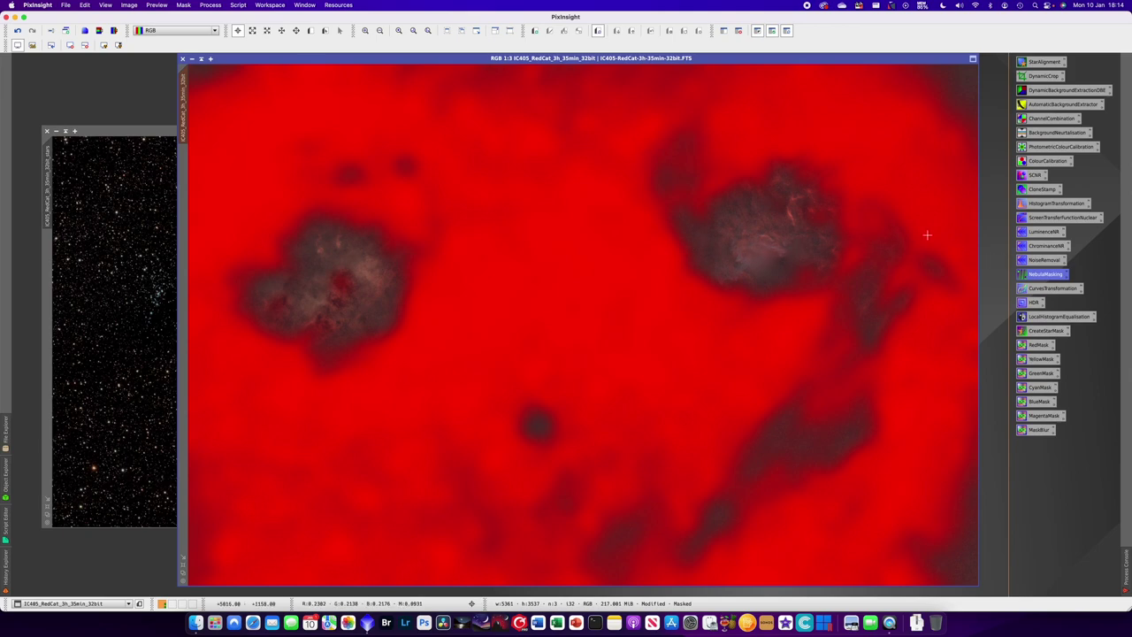
Start a CurvesTransformation with an RGB/K point at input 0.67895, output 0.81250, and preview it in real time beside the dialog
double_click(1052, 289)
drag(859, 259, 567, 271)
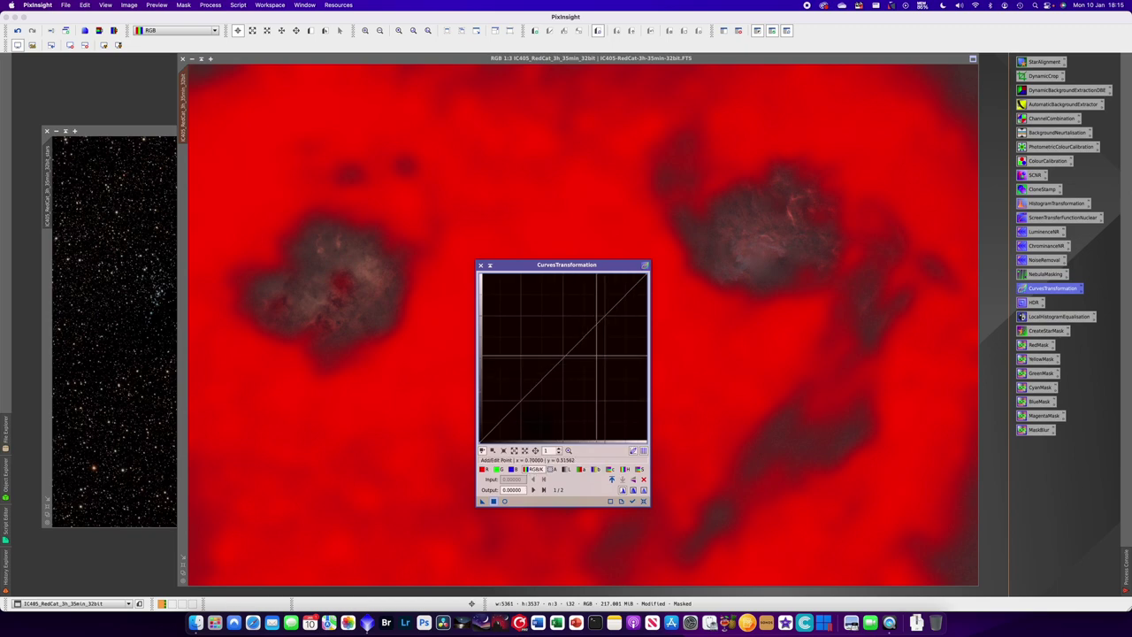
drag(604, 315, 593, 305)
click(505, 501)
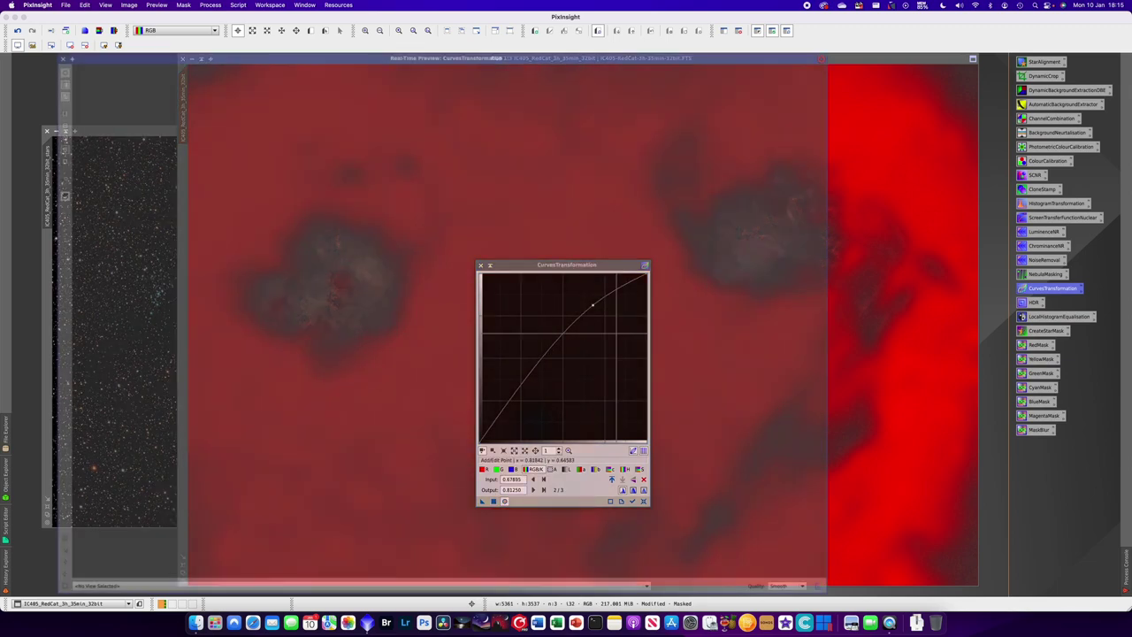
drag(557, 265, 902, 215)
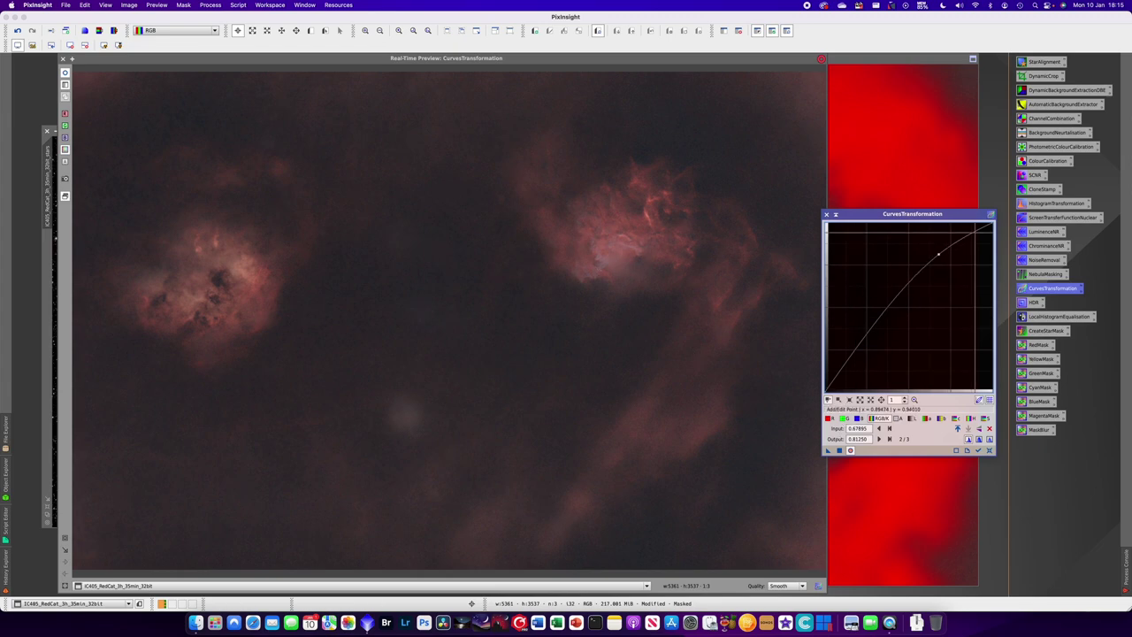
Apply an S-shaped RGB/K curve with points at 0.12632/0.11719 and 0.68684/0.81510 to the masked image, and check the preview
drag(938, 255, 940, 256)
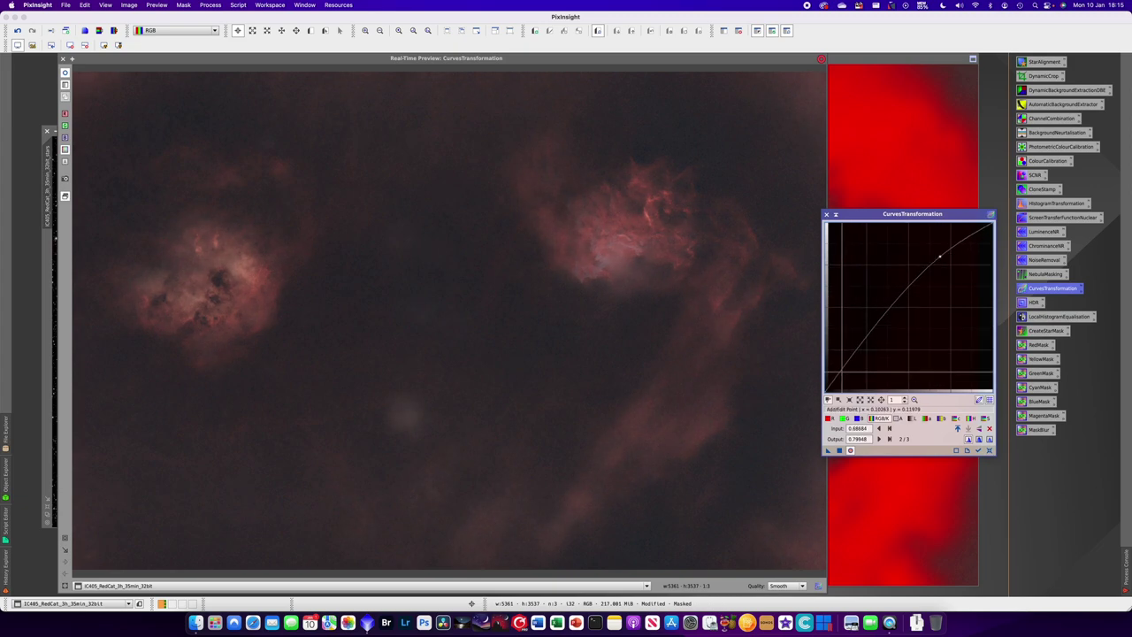
drag(841, 368, 845, 371)
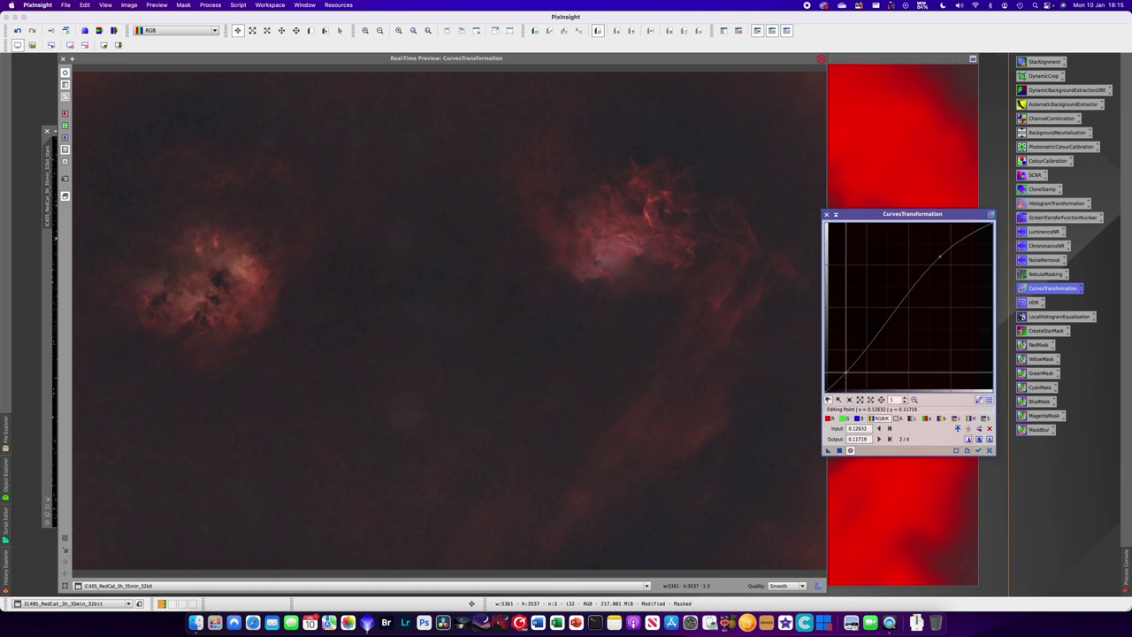
drag(939, 257, 940, 254)
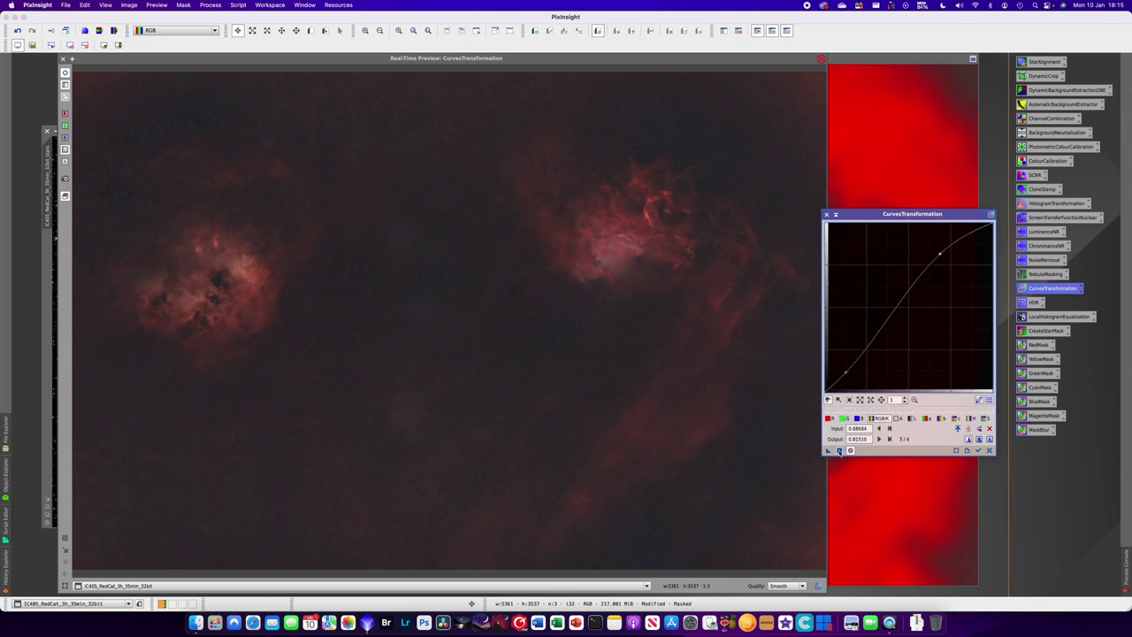
click(839, 450)
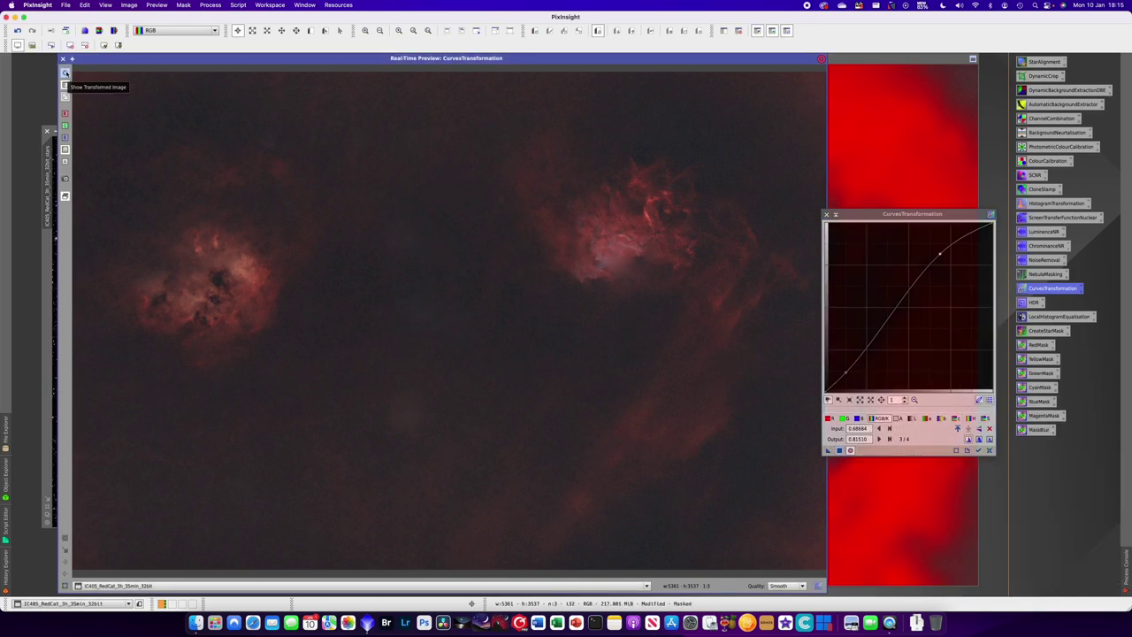
click(64, 85)
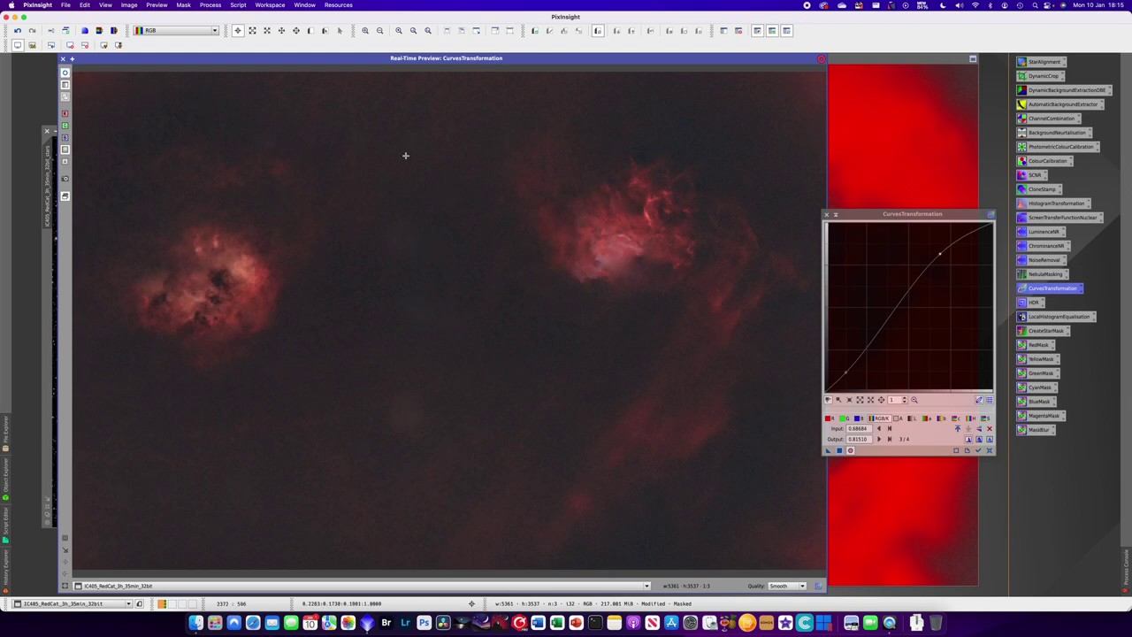
Move the curve's upper point to input 0.64474, output 0.84896, apply it again and compare with the untransformed image
click(940, 254)
drag(939, 255, 932, 247)
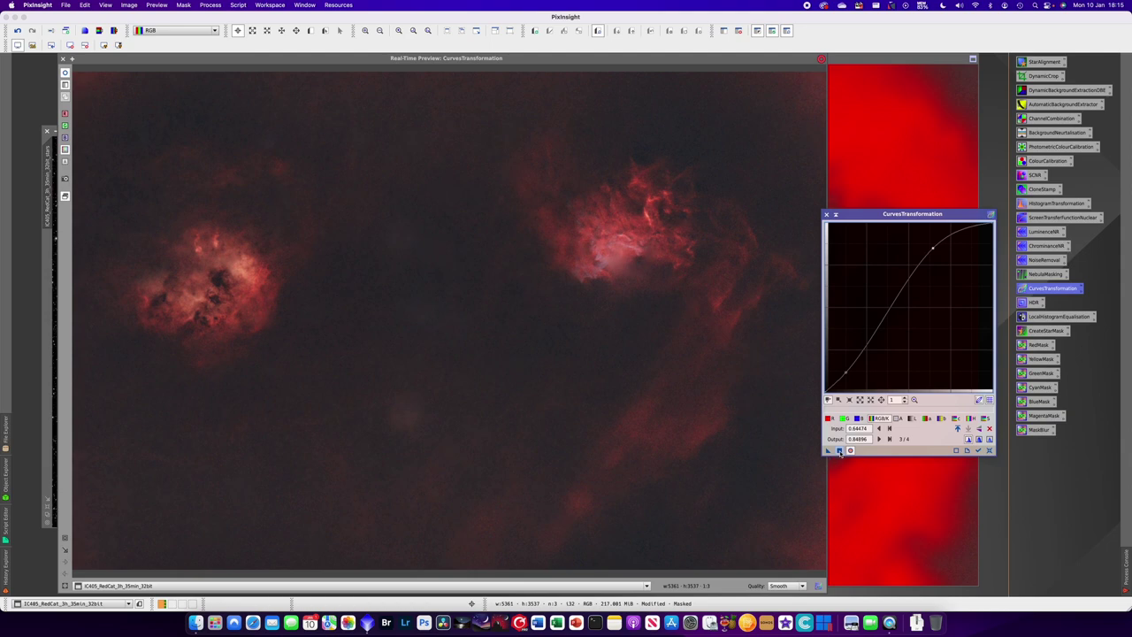
drag(838, 450, 383, 183)
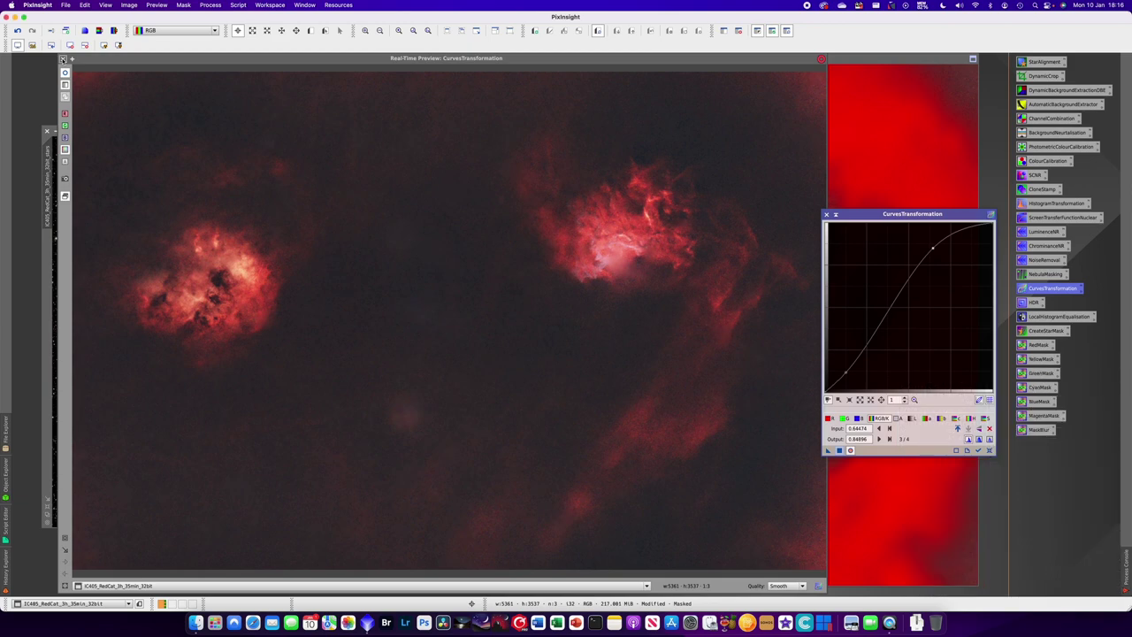
click(65, 74)
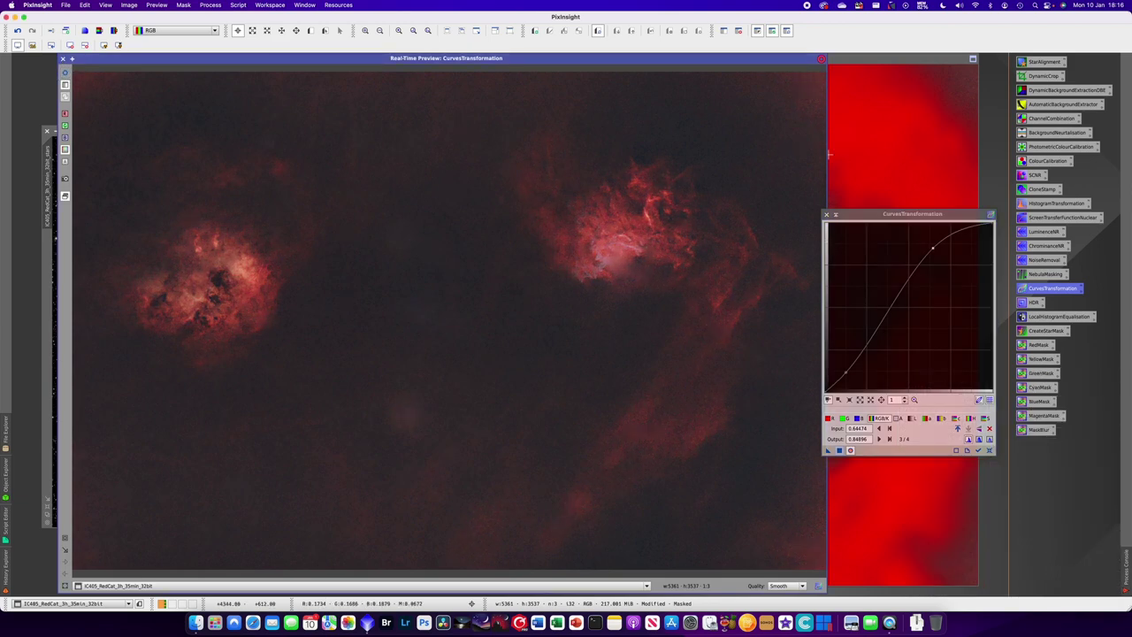
Lower the curve's upper point to input 0.71053, output 0.78906, apply it to the nebulosity and close the real-time preview
drag(933, 252, 942, 258)
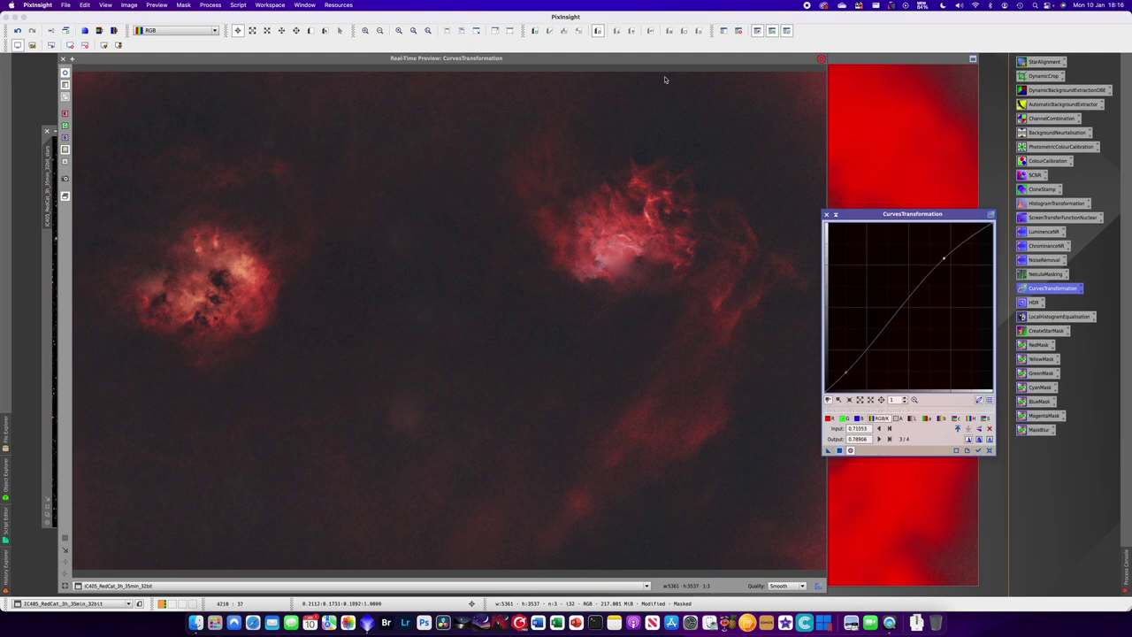
click(840, 450)
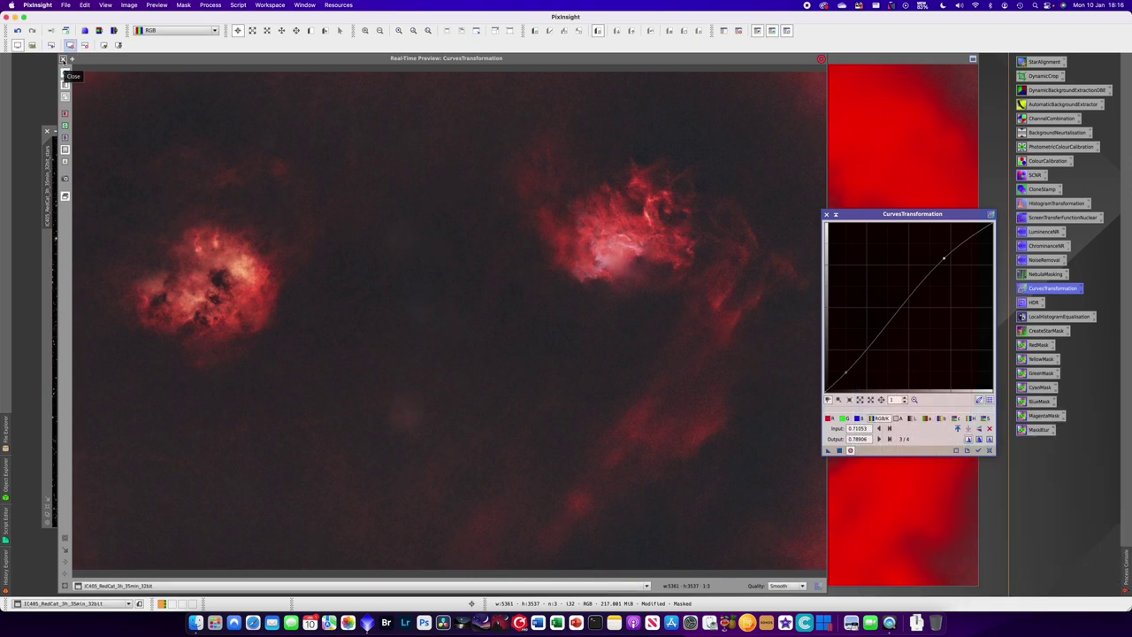
click(65, 72)
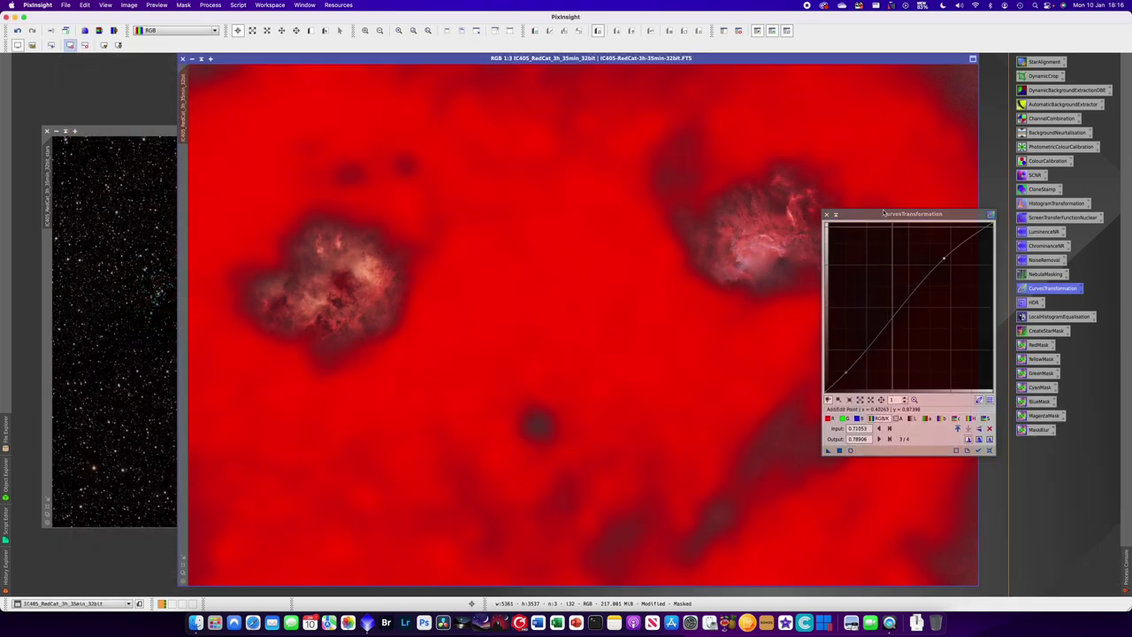
Reset the curve and invert the mask so the nebulosity is protected, with the real-time preview reopened
click(989, 451)
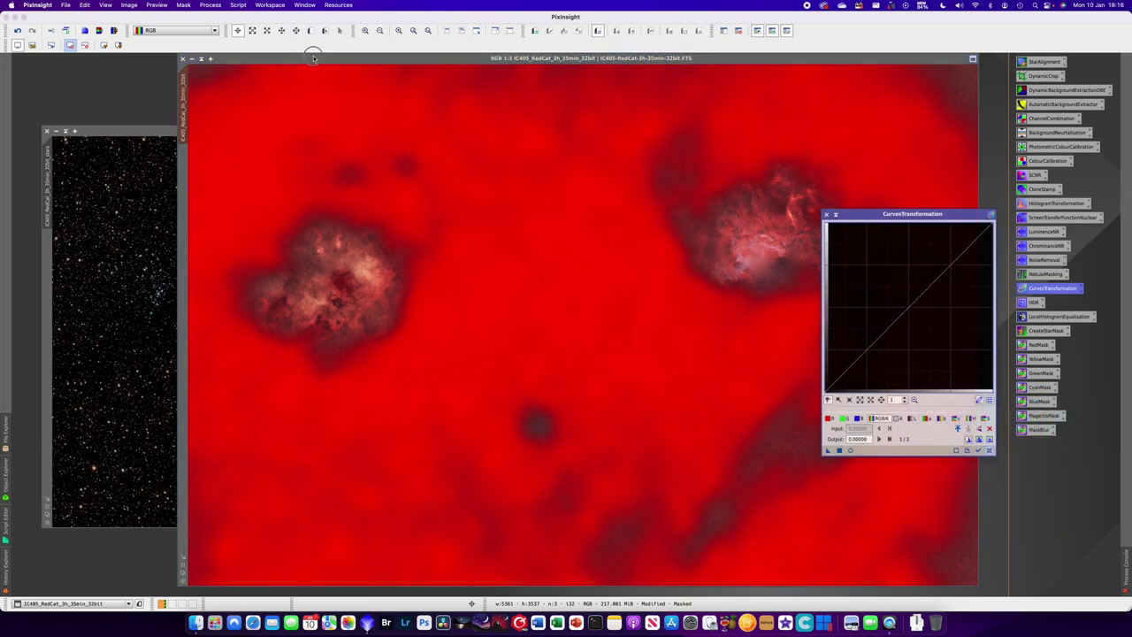
click(313, 58)
click(186, 4)
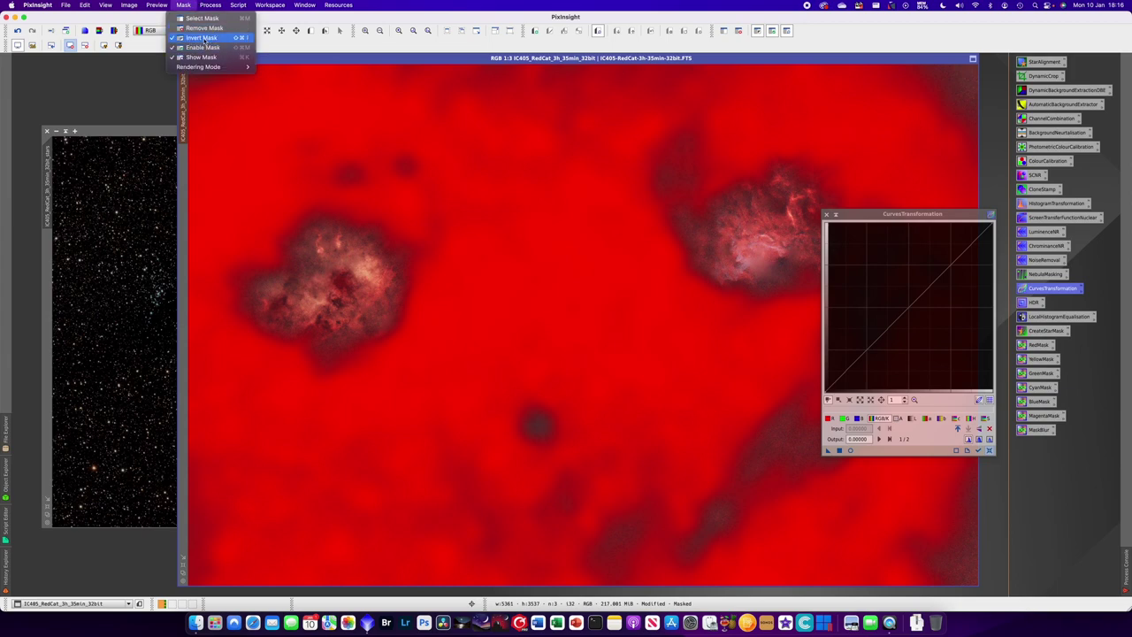
click(202, 38)
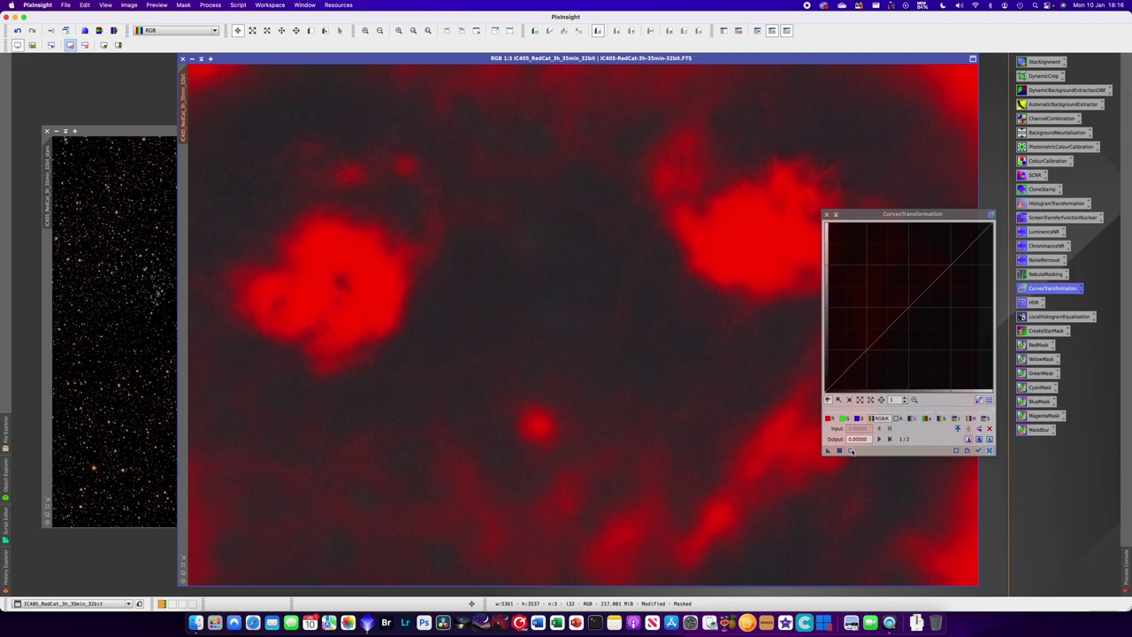
click(851, 451)
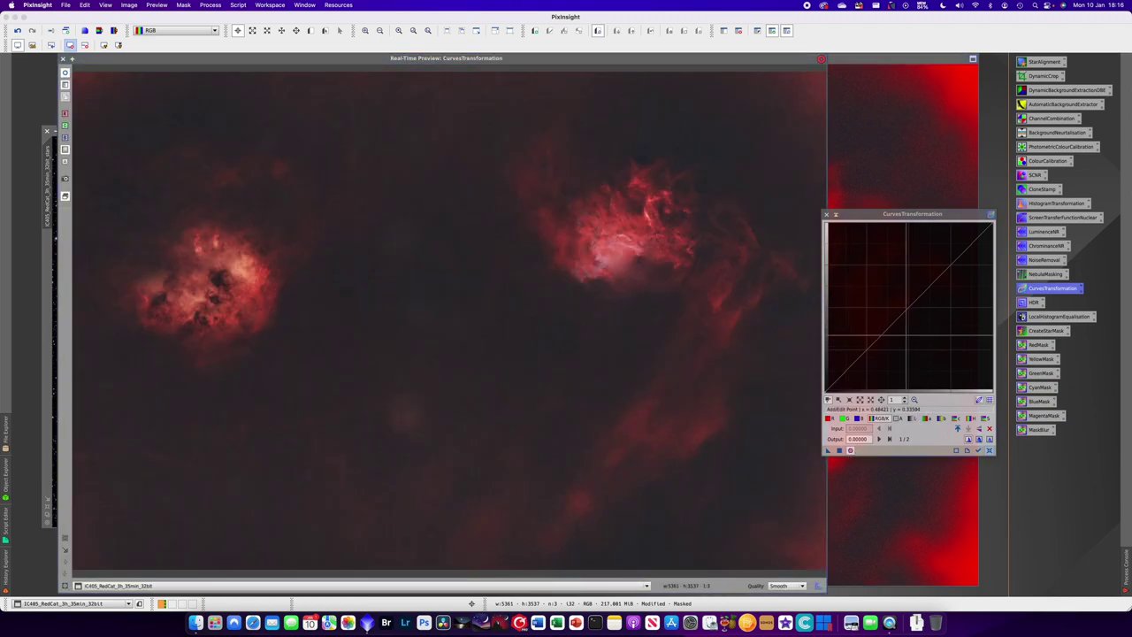
Try darkening the background with RGB/K curve points at 0.12632/0.09375 and 0.83421/0.78125, and delete the upper point
click(845, 375)
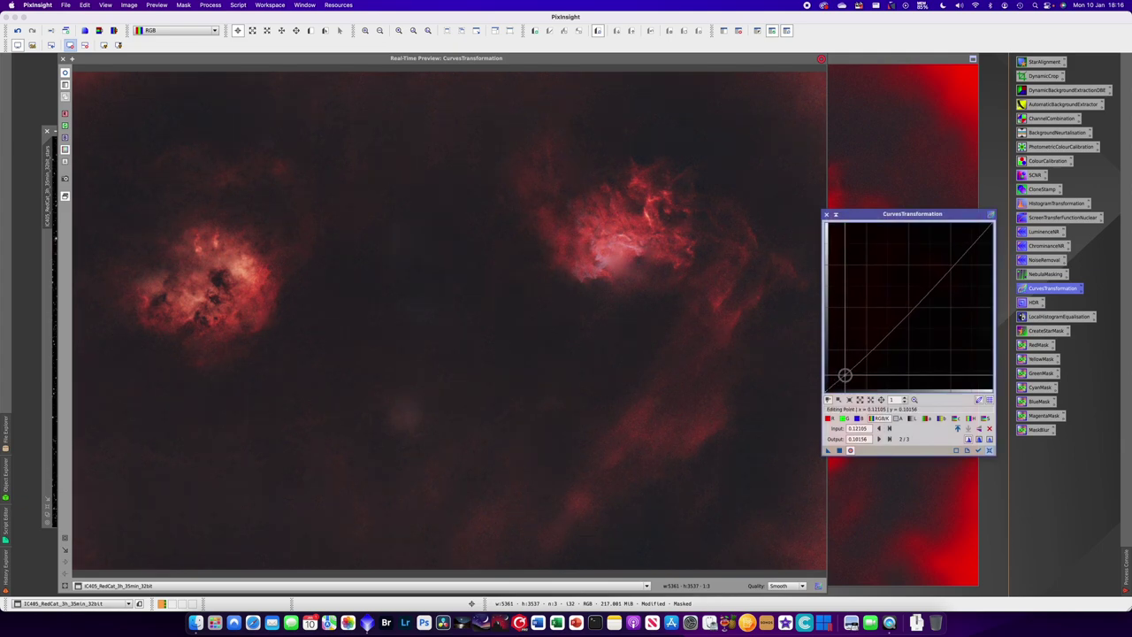
drag(844, 375, 846, 376)
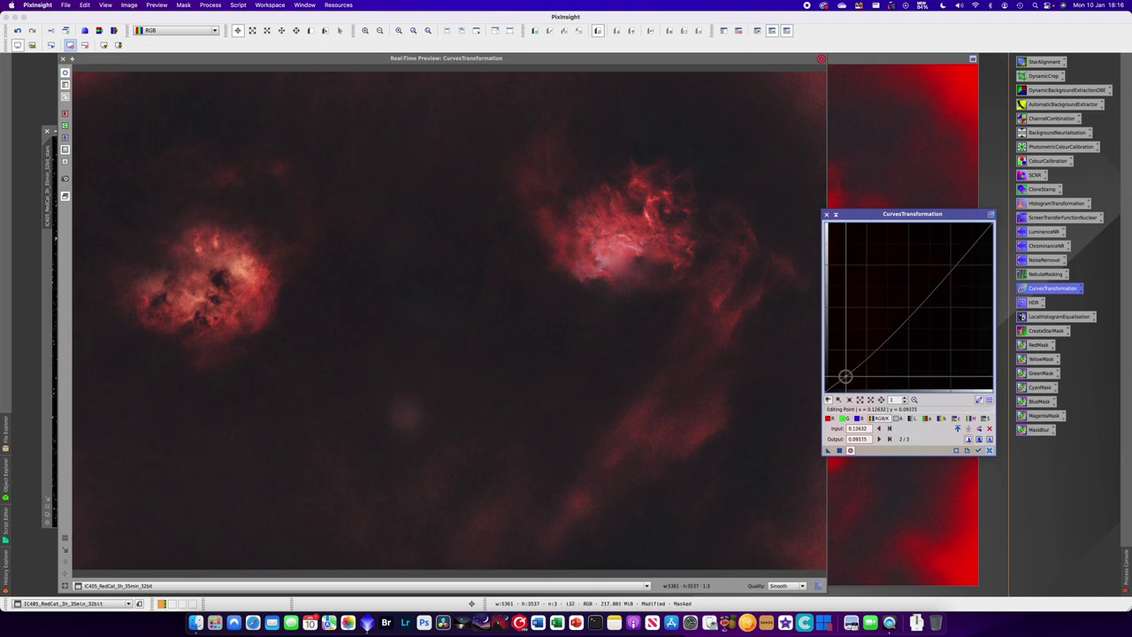
click(953, 267)
drag(954, 267, 960, 258)
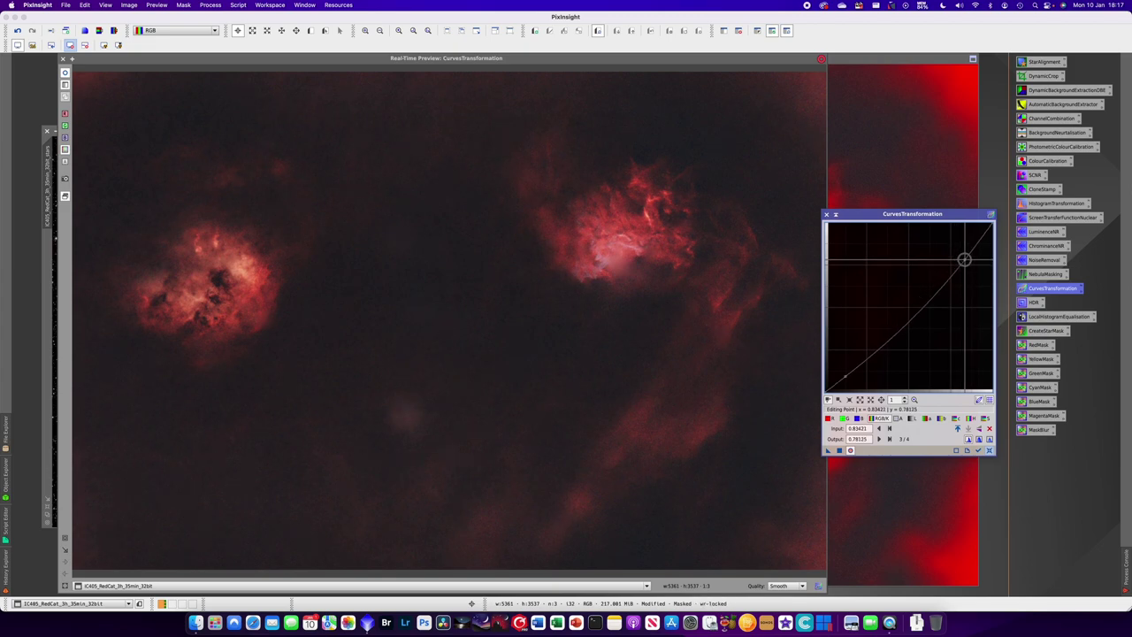
key(Delete)
Move the curve's lower point to input 0.14737, output 0.10156, apply it to the masked image and close the real-time preview
drag(860, 373, 848, 374)
drag(857, 375, 849, 375)
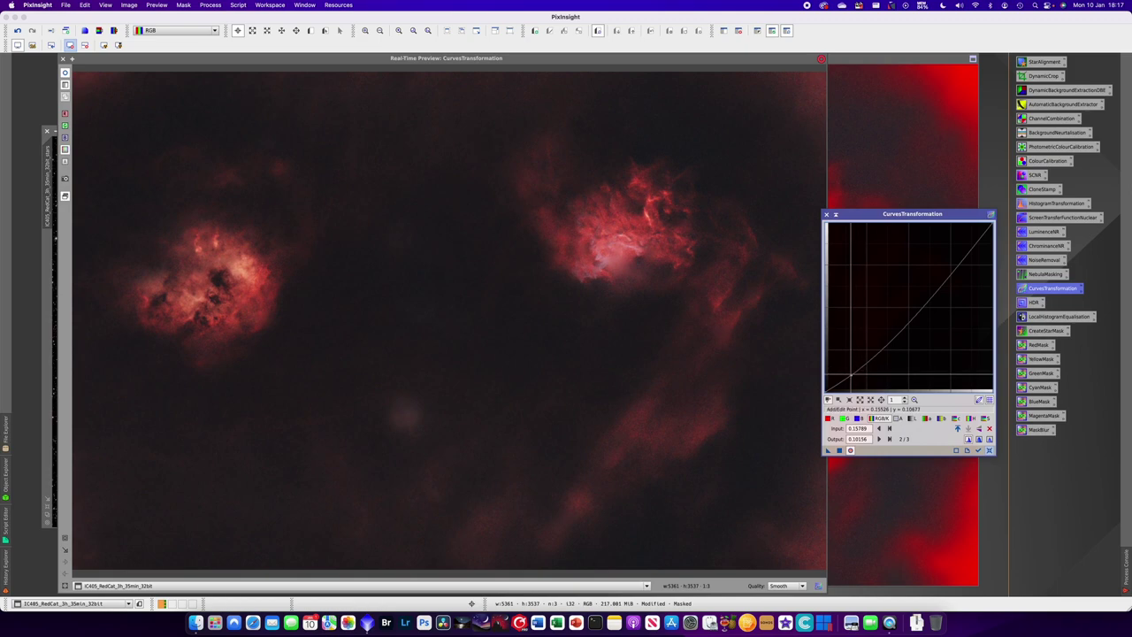
drag(851, 375, 849, 375)
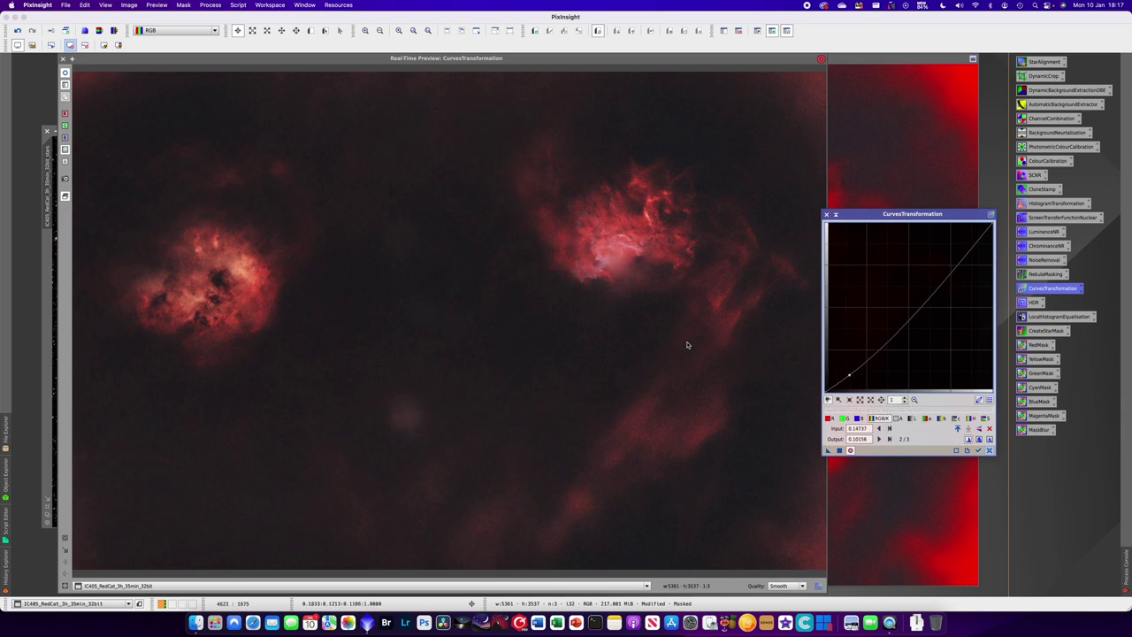
click(840, 452)
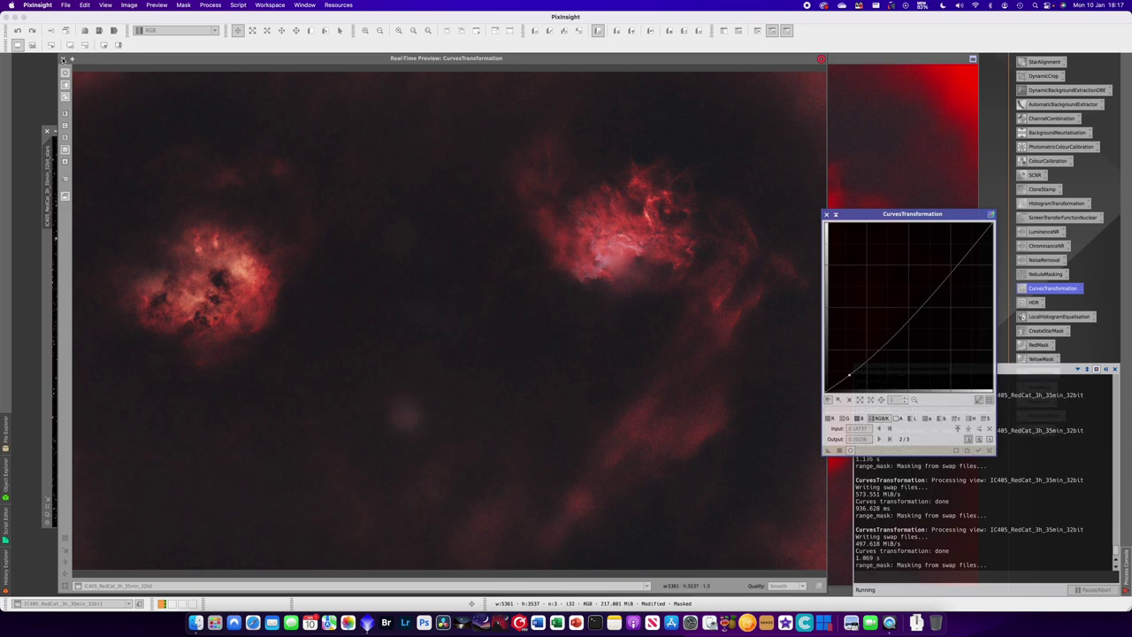
click(62, 58)
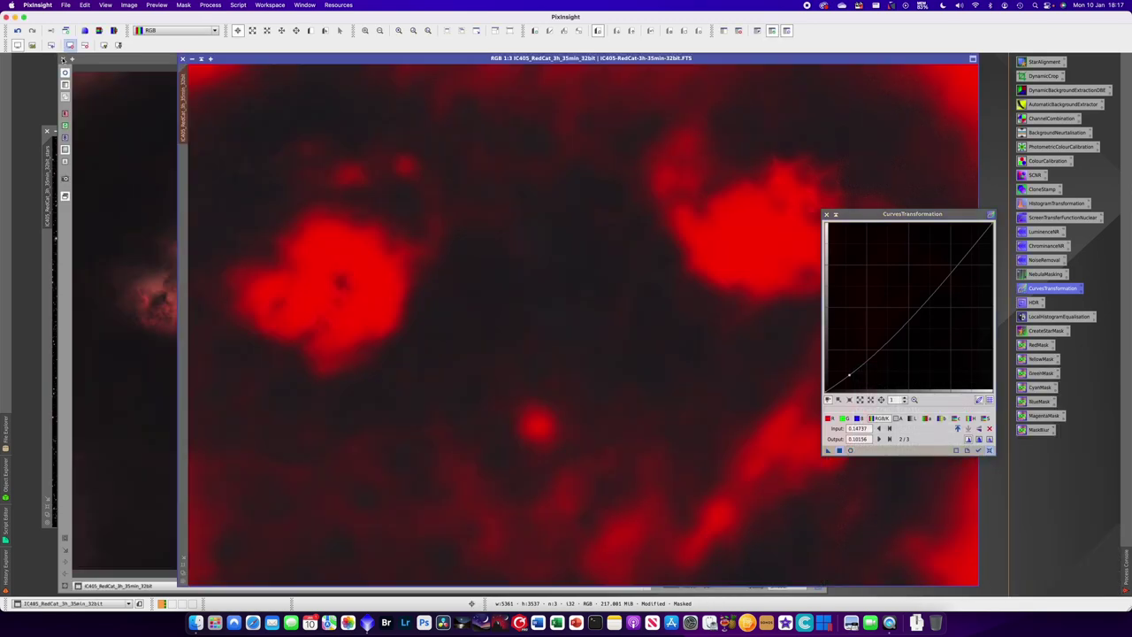
Remove the range mask from the nebula image and reset the CurvesTransformation curve
click(130, 6)
mouse_move(150, 6)
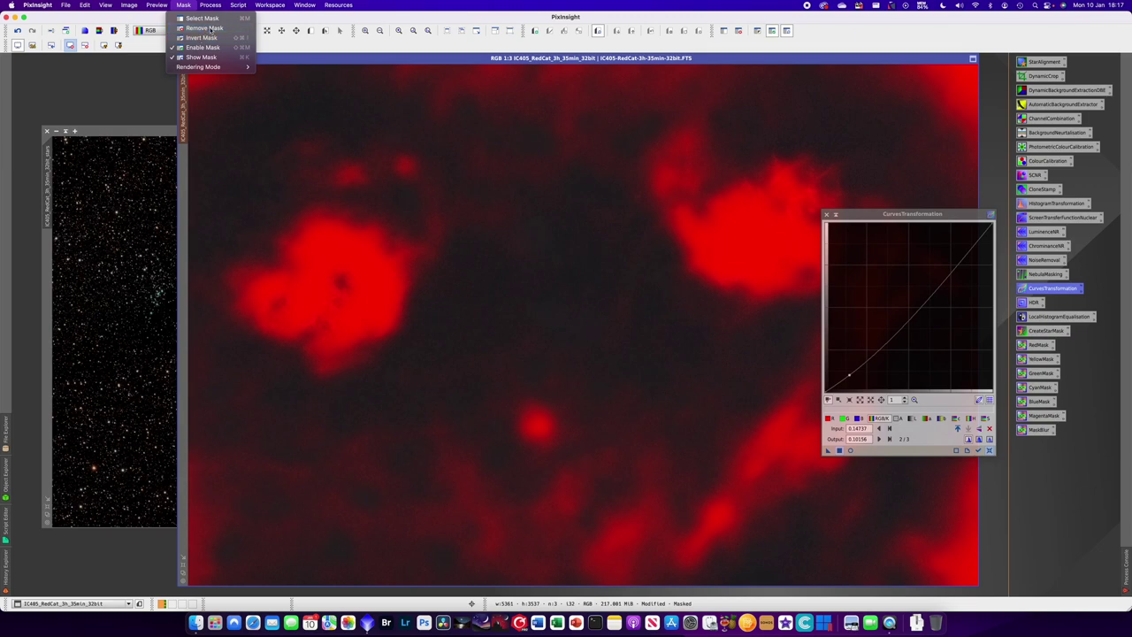
click(944, 209)
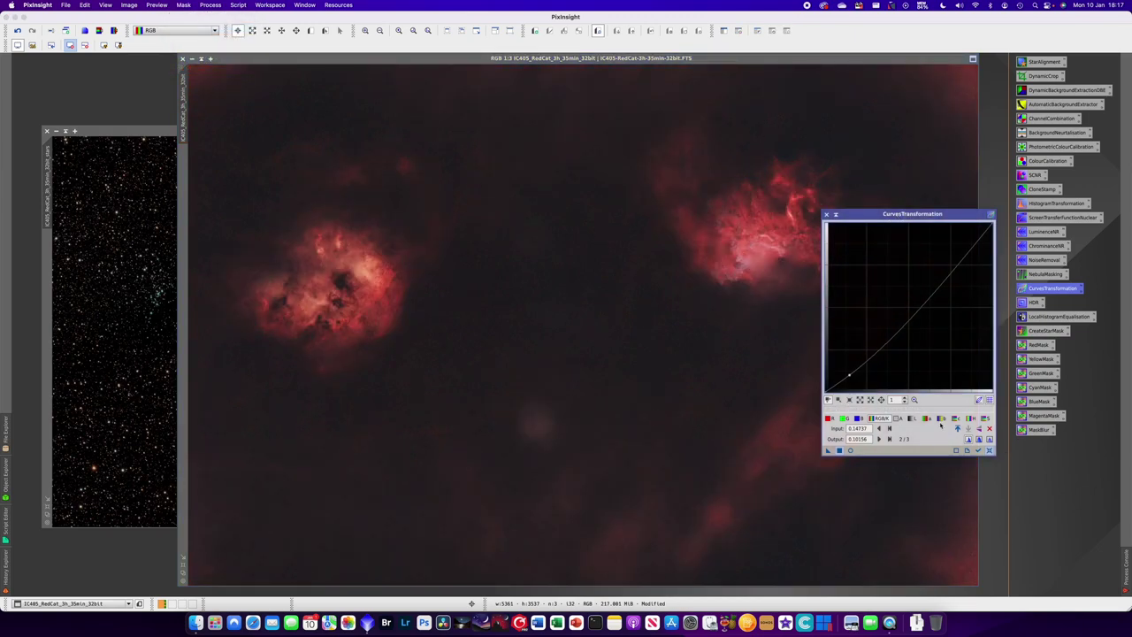
click(989, 451)
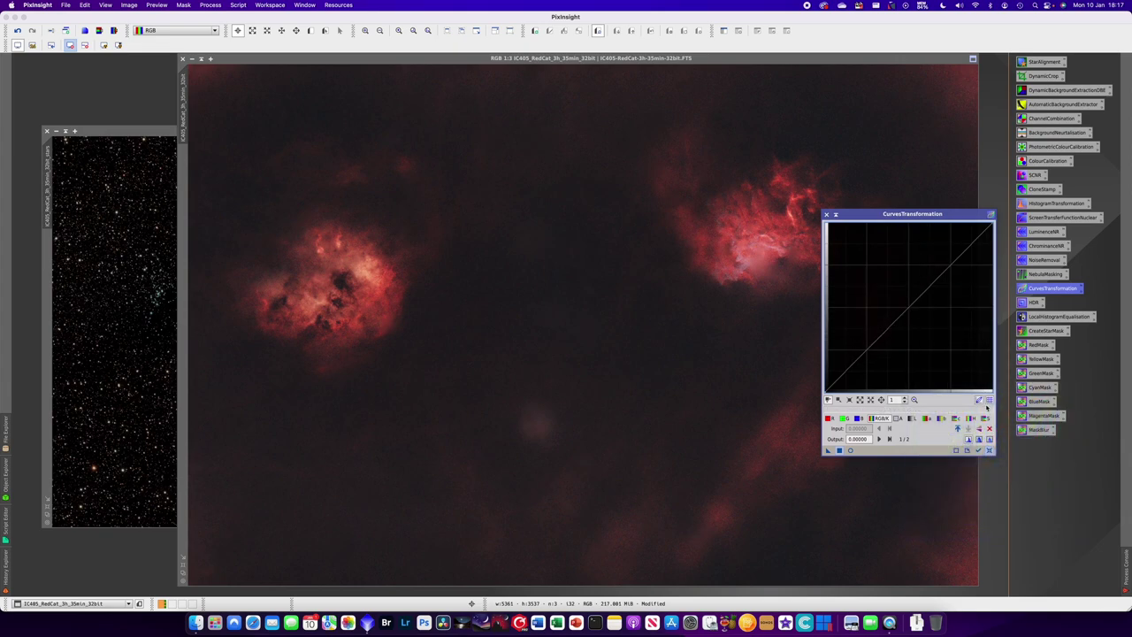
click(210, 6)
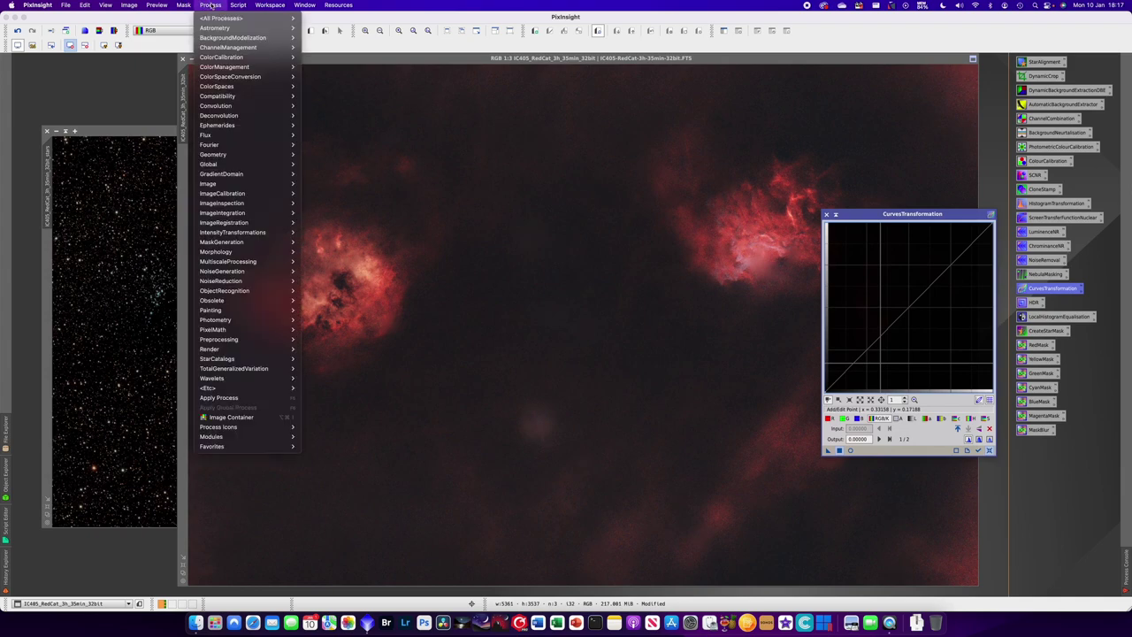
mouse_move(236, 18)
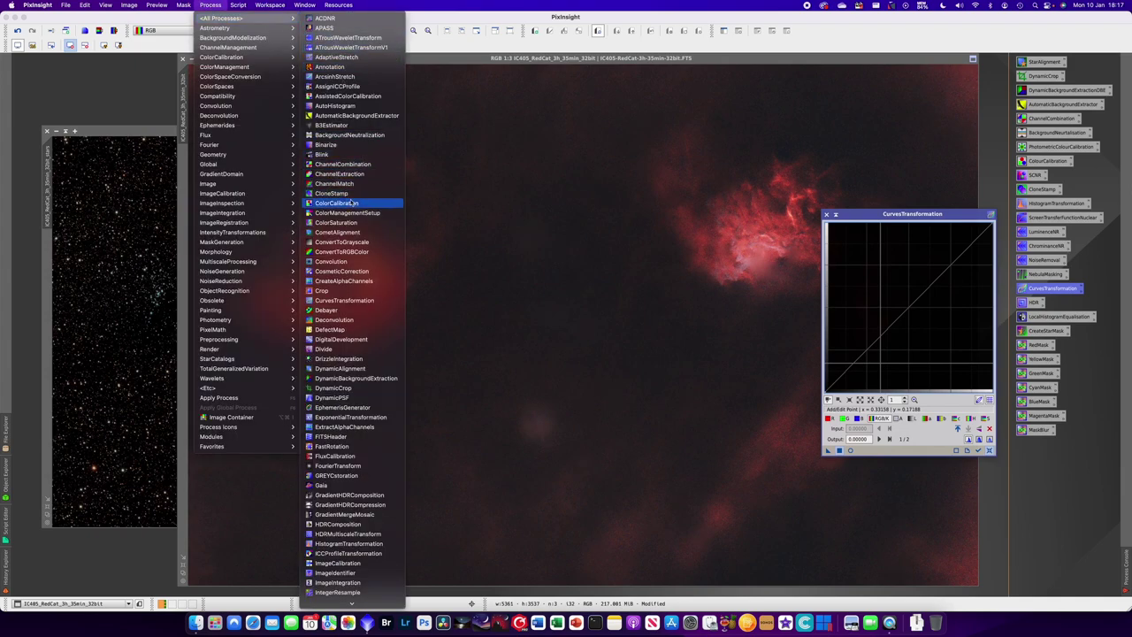
click(341, 222)
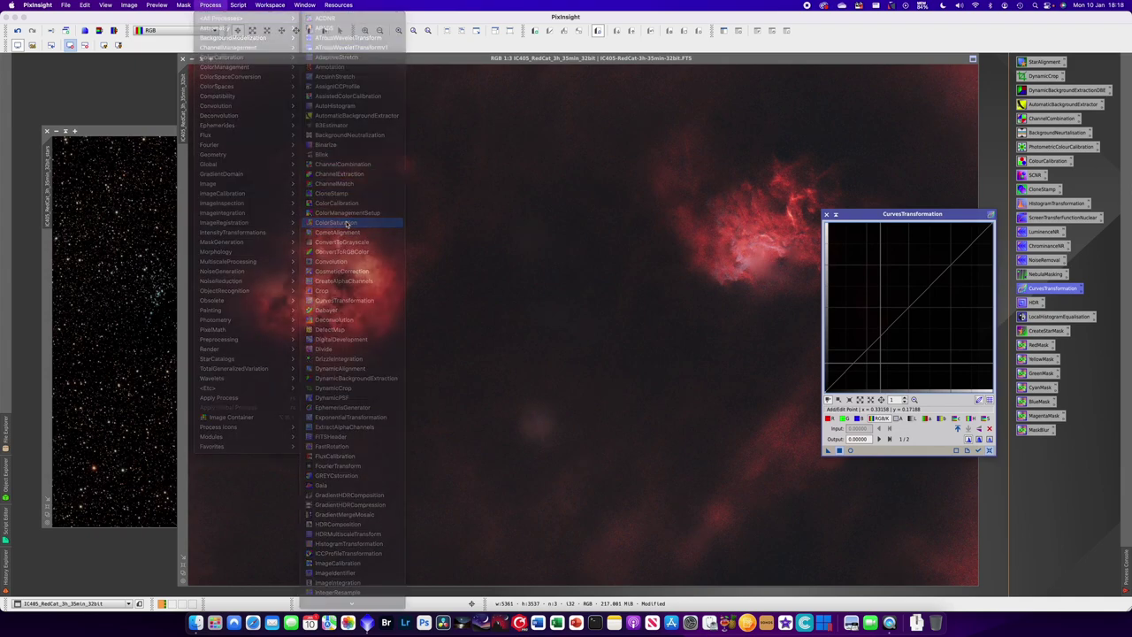
drag(875, 440, 646, 262)
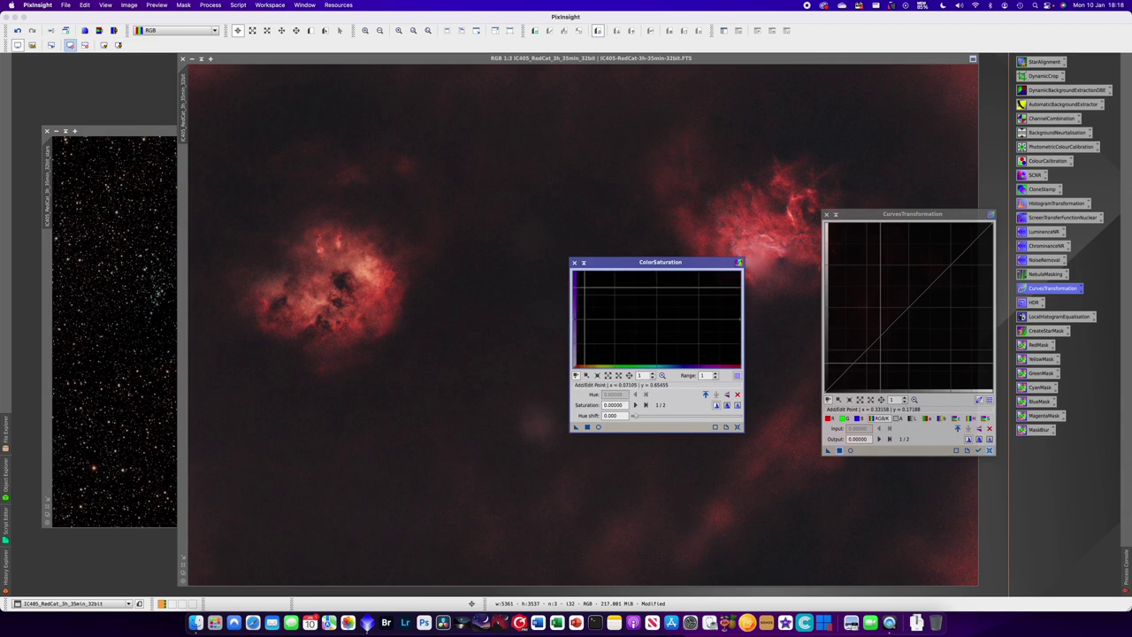
click(573, 264)
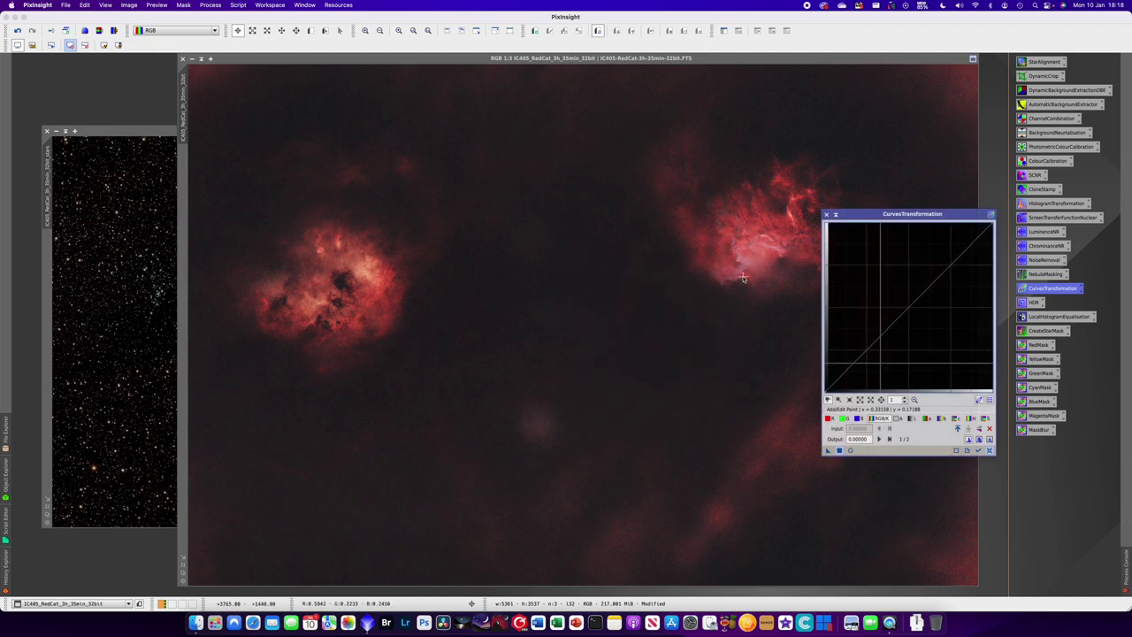
Create a red chrominance mask of the nebula image with the RedMask PixelMath preset at strength 1.0, and close PixelMath
drag(880, 214, 864, 311)
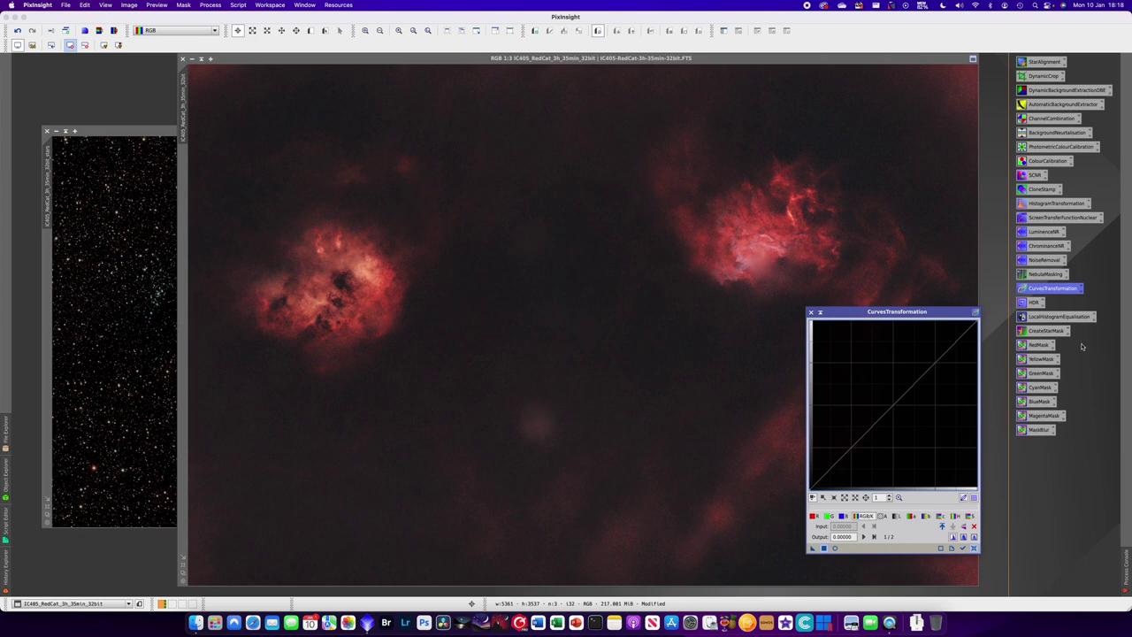
drag(1085, 450, 1031, 457)
click(1038, 456)
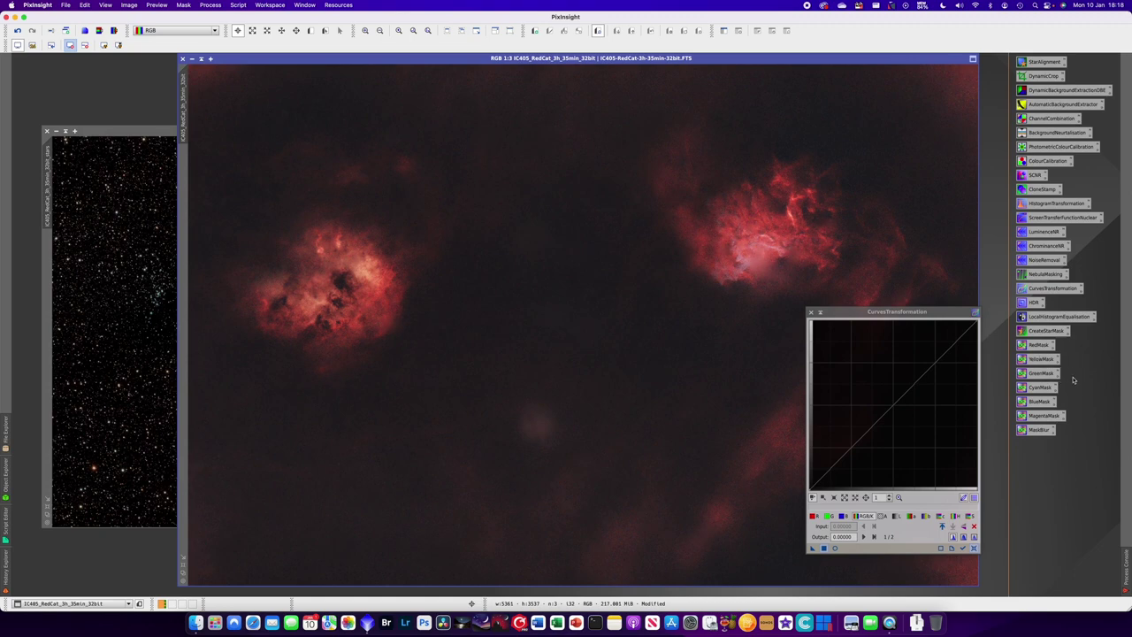
double_click(1039, 345)
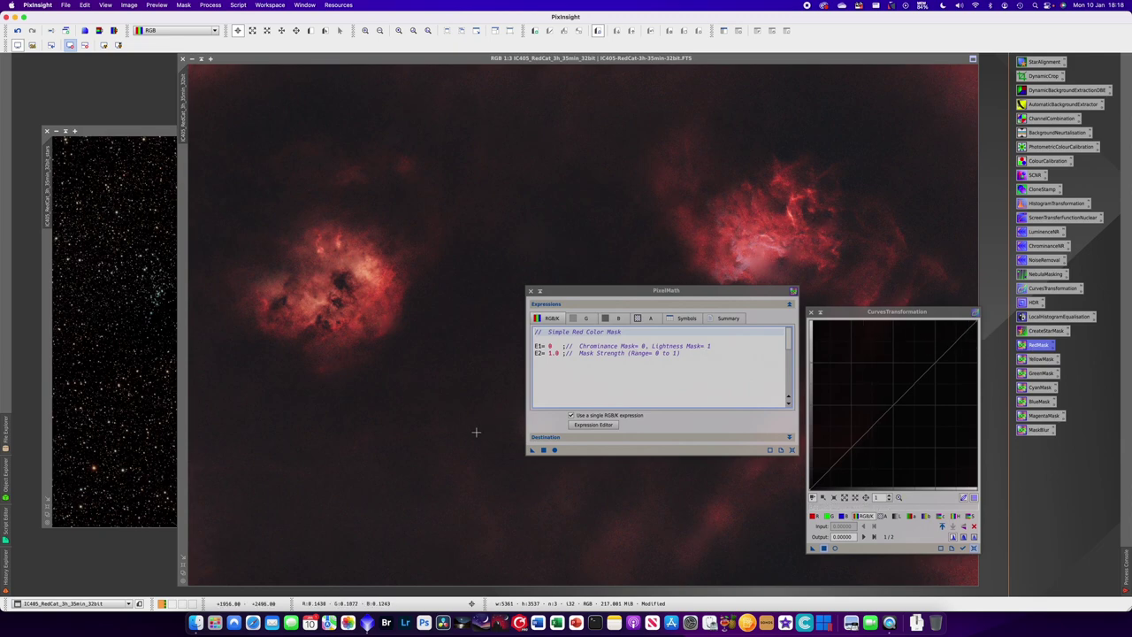
click(532, 451)
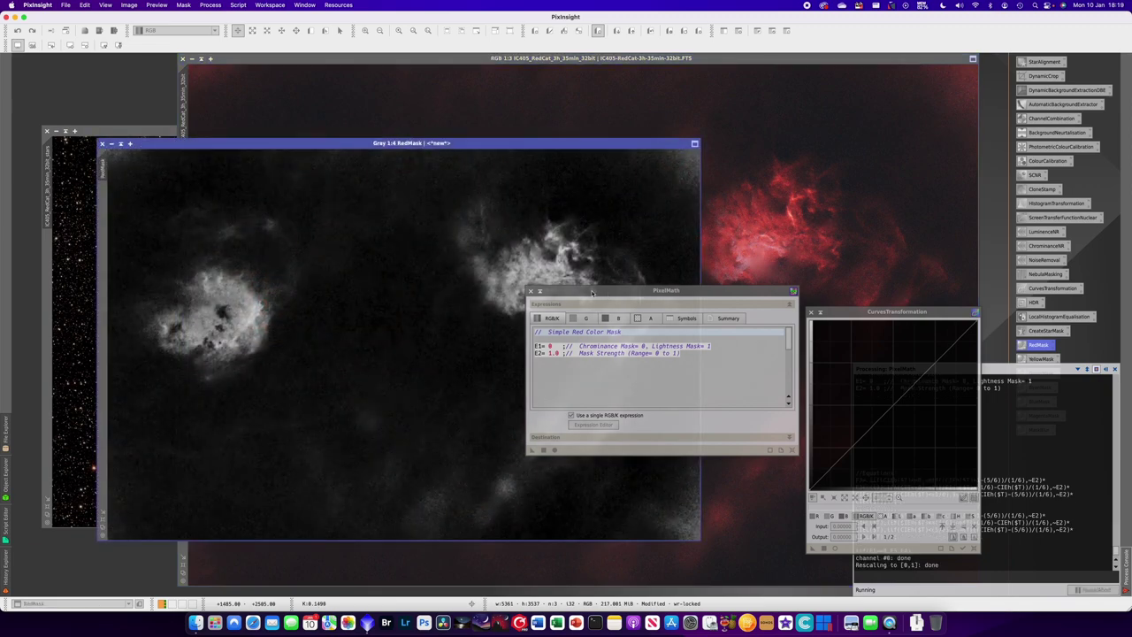
click(538, 293)
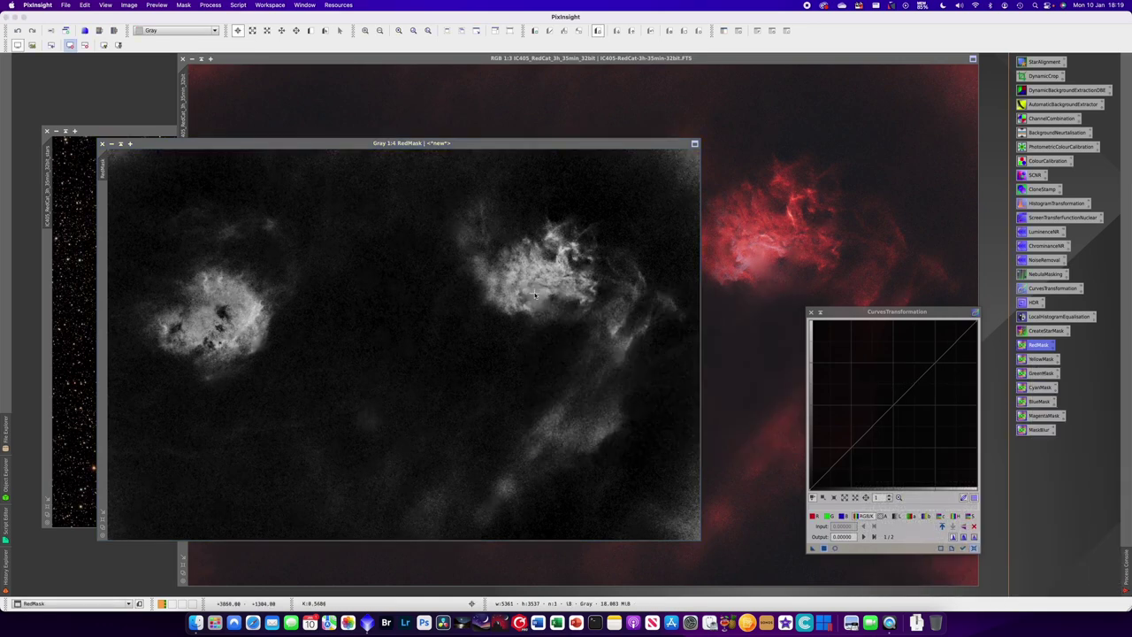
Move the RedMask image aside and apply it as a mask to the nebula image
drag(212, 144, 557, 120)
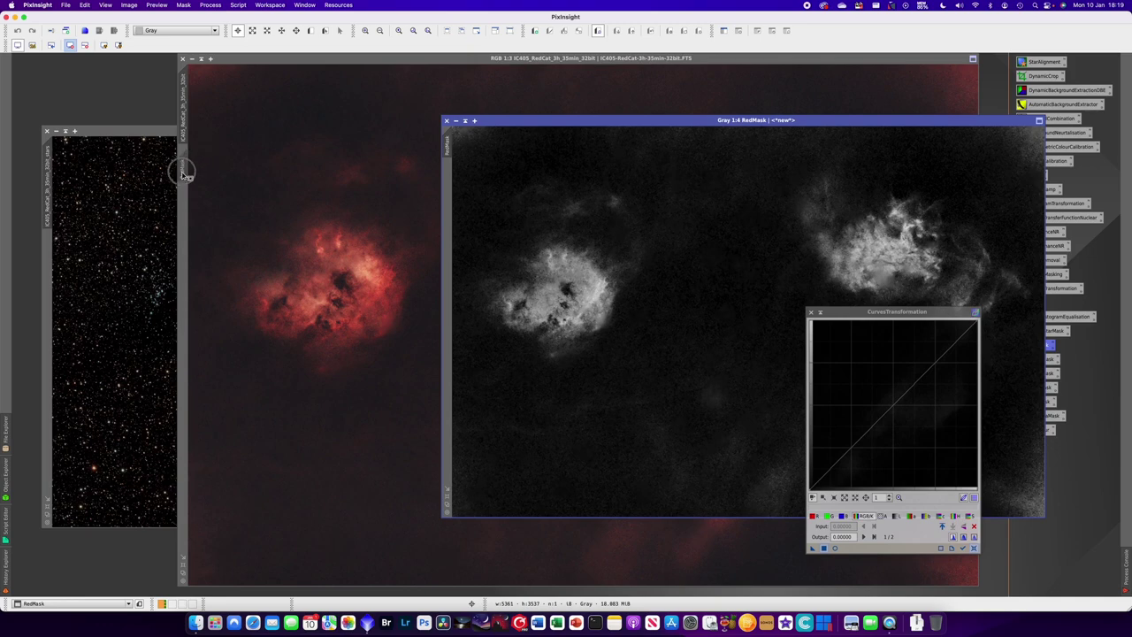
drag(274, 79, 284, 62)
click(284, 62)
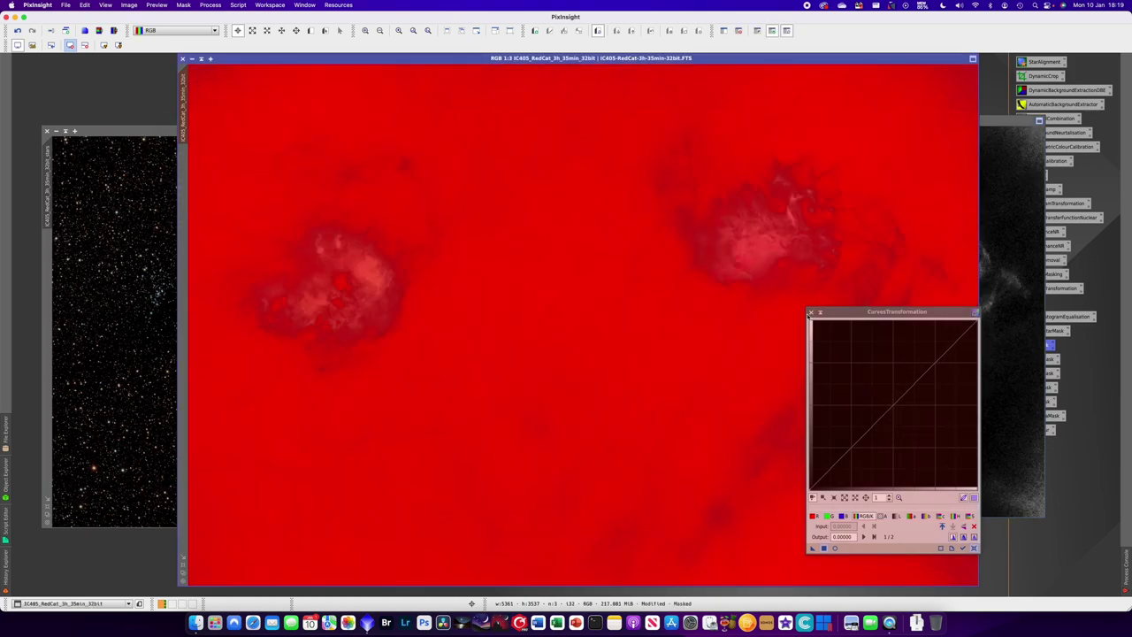
Boost the reds with a saturation curve point at input 0.42368, output 0.56250, apply it, and close the preview and the reset CurvesTransformation
click(834, 547)
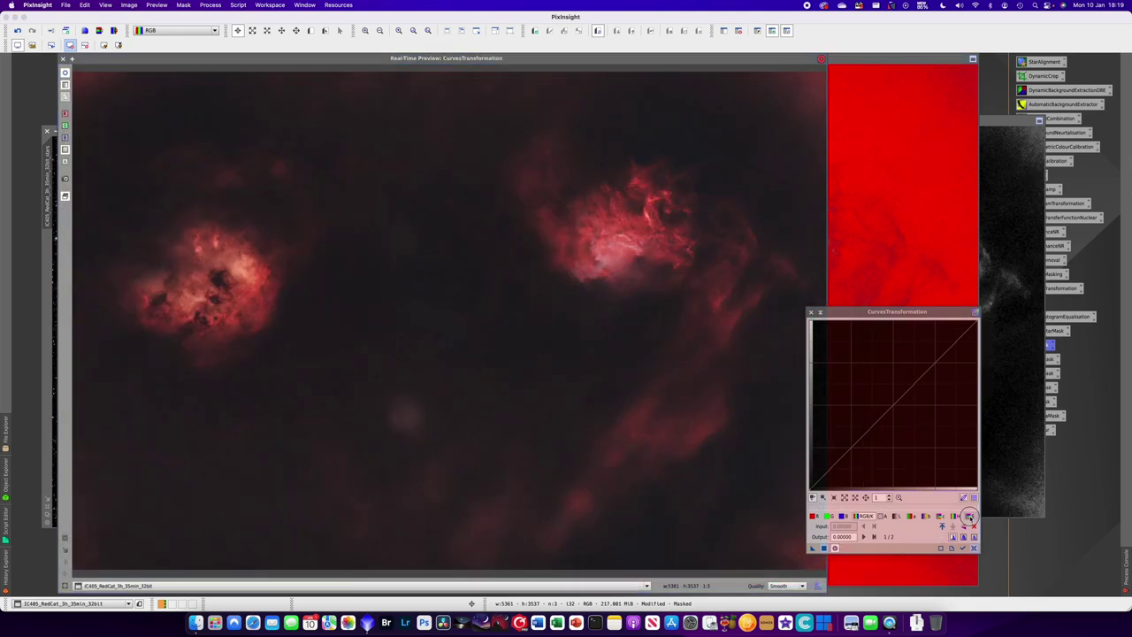
click(893, 402)
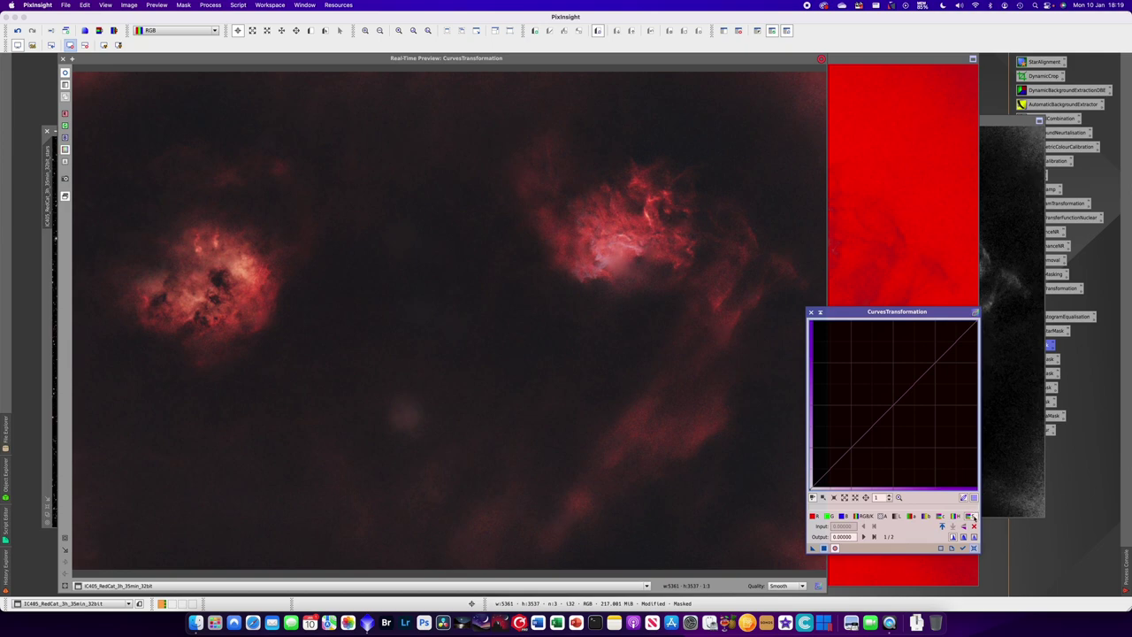
click(884, 400)
drag(884, 399, 880, 394)
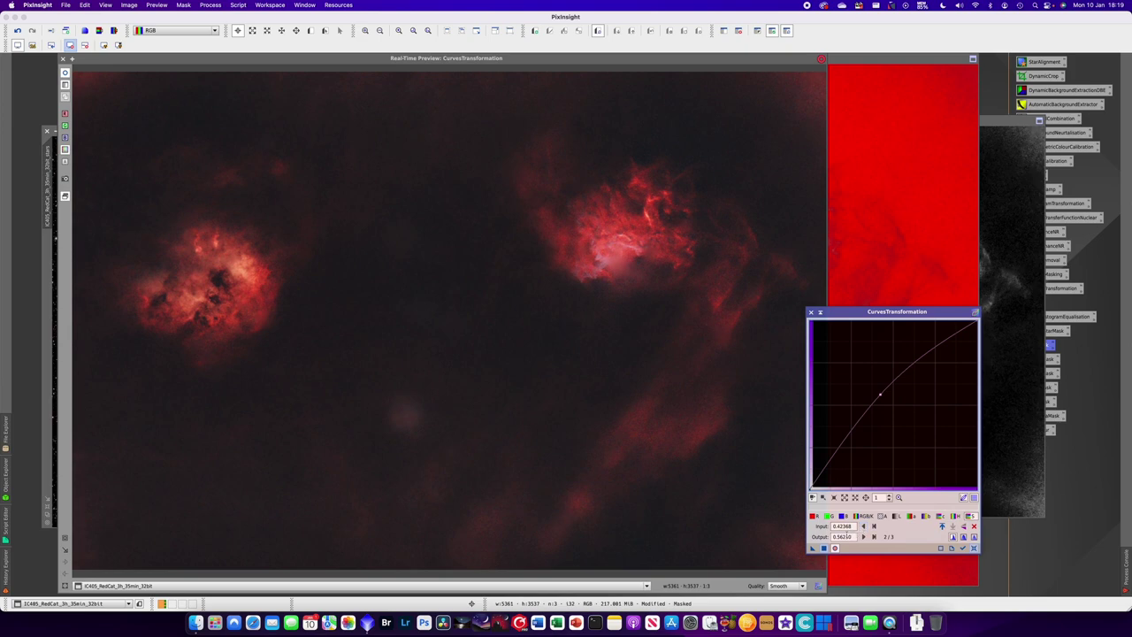
click(824, 548)
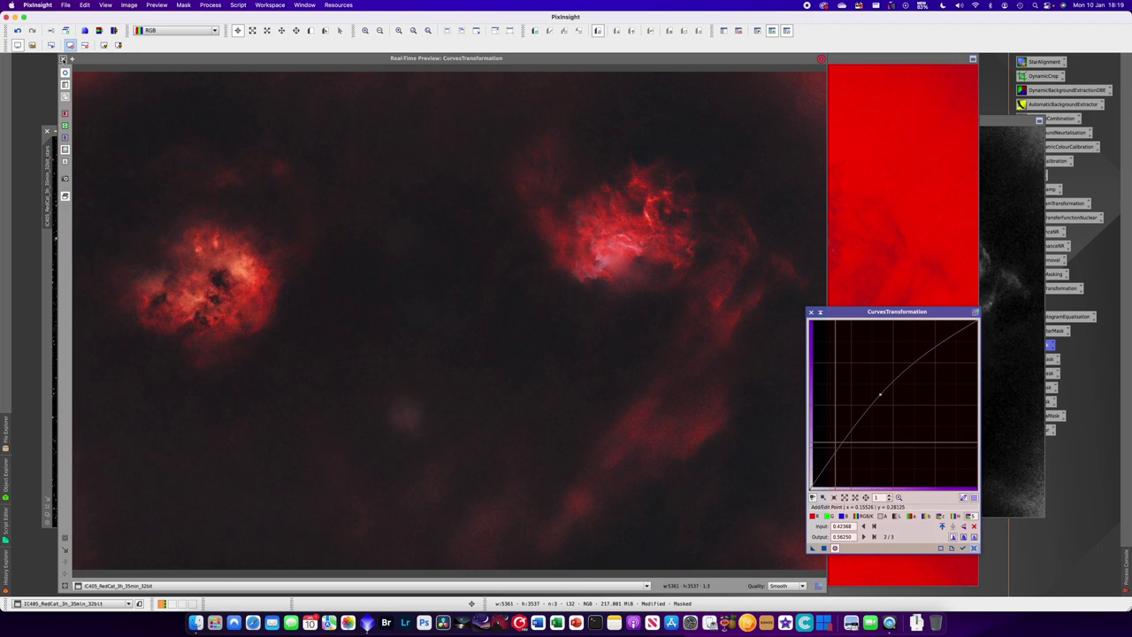
click(65, 70)
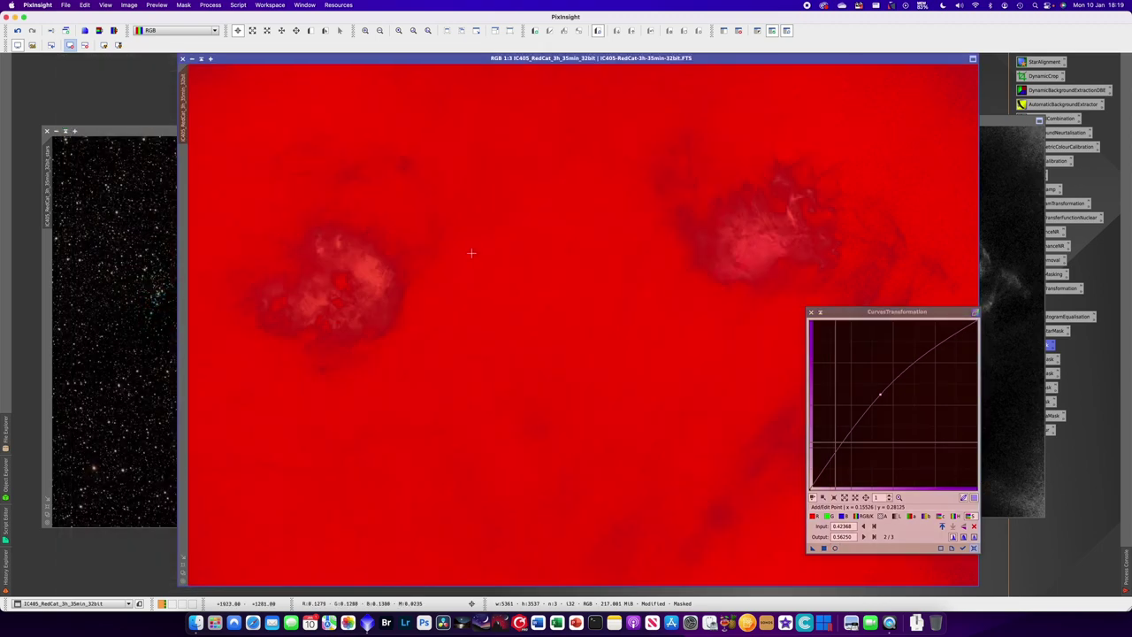
click(974, 547)
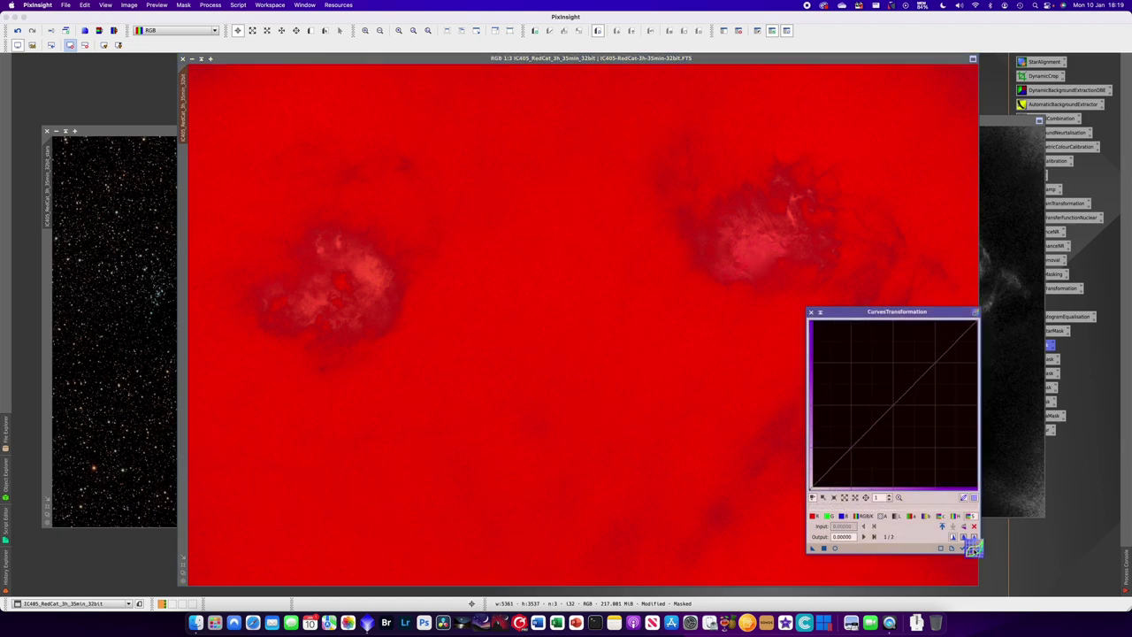
click(811, 313)
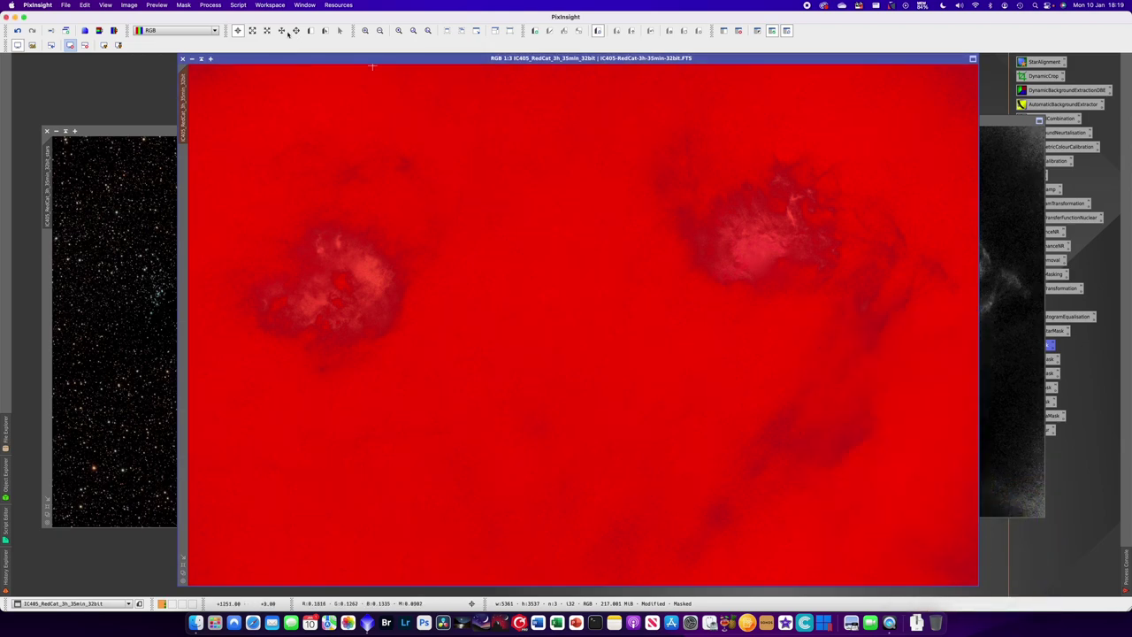
Take the red mask off the nebula image and close the RedMask image despite its active mask references
click(183, 5)
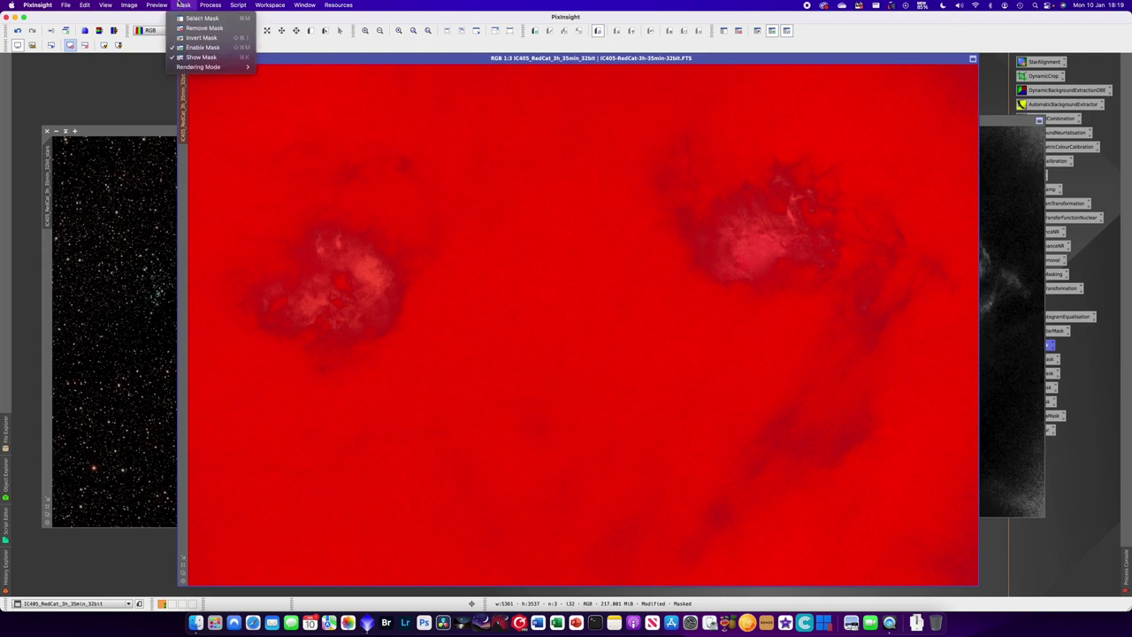
click(313, 69)
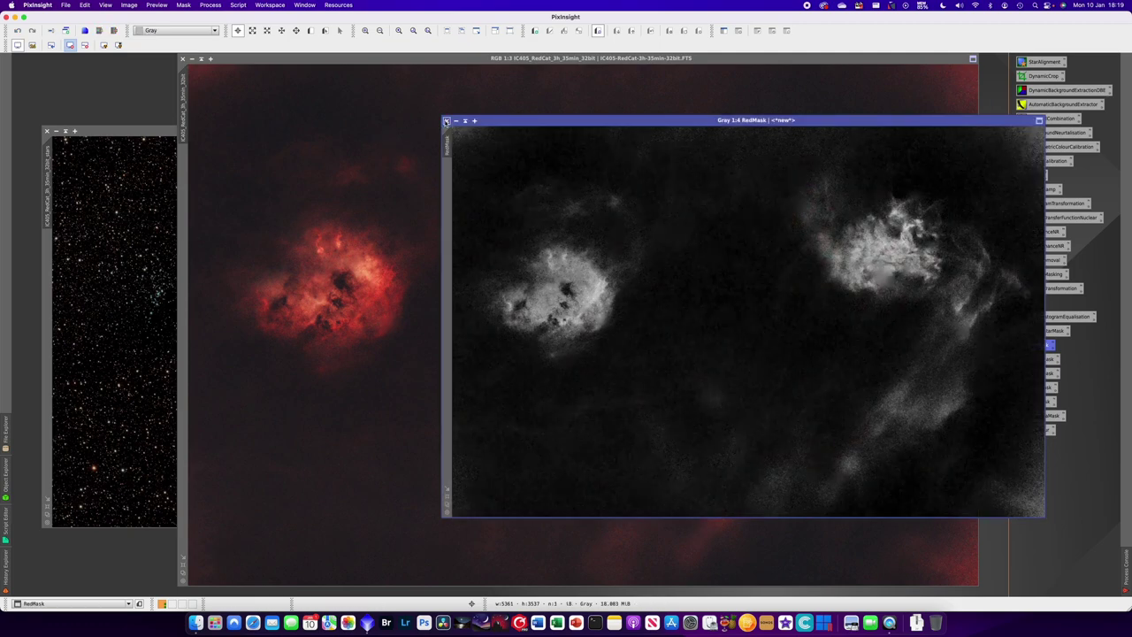
click(446, 121)
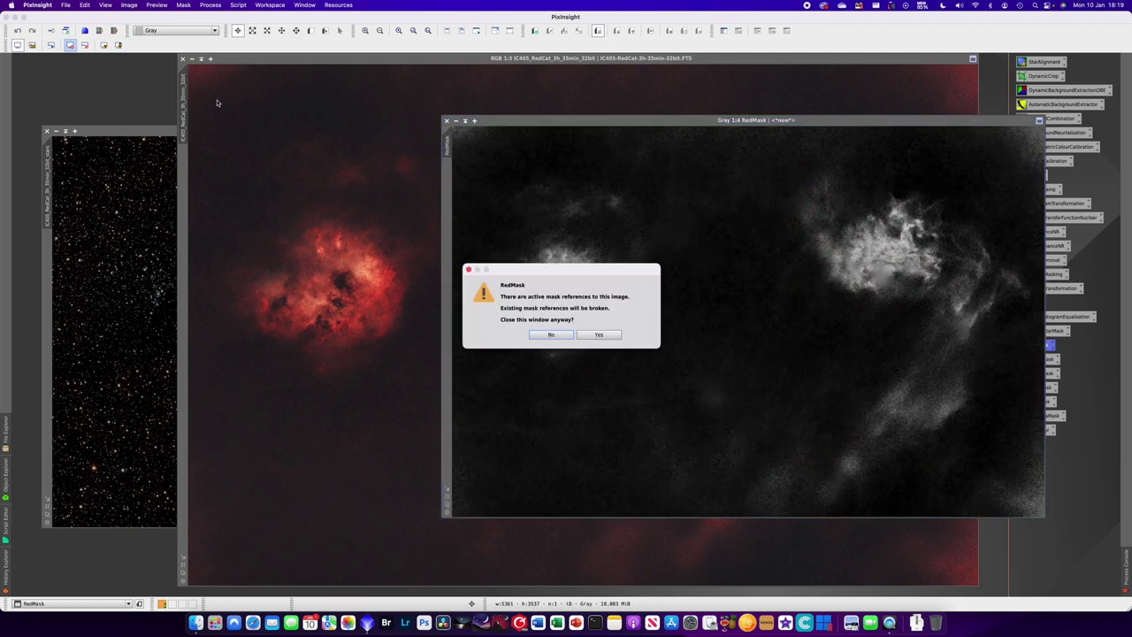
click(600, 335)
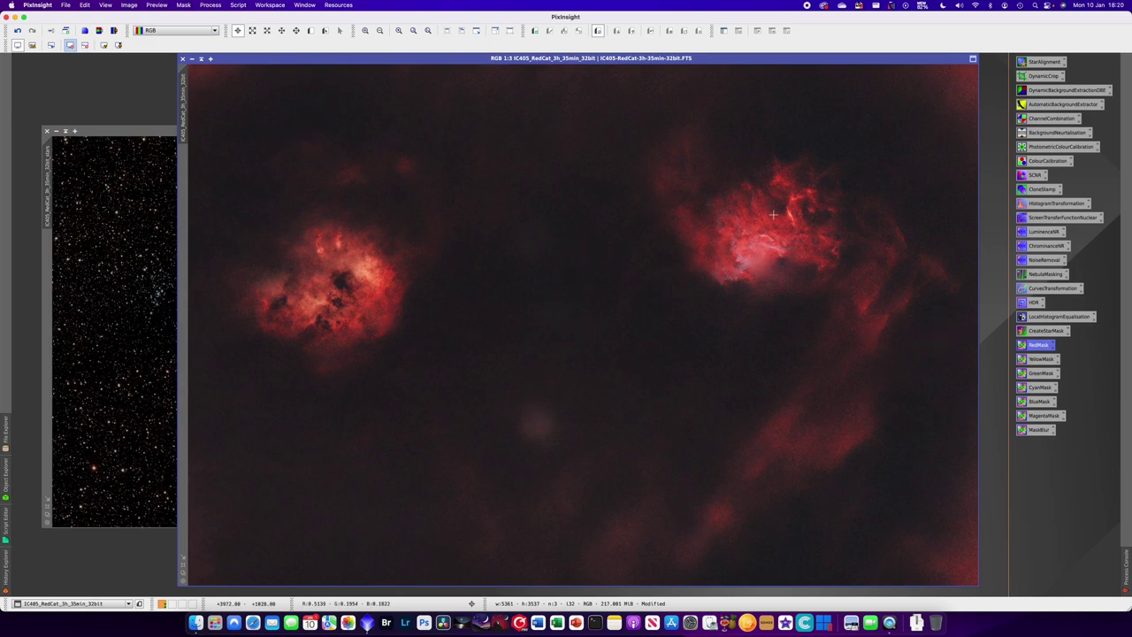
Run the DarkStructureEnhance script on the starless nebula image with an amount of 0.40
click(244, 5)
mouse_move(274, 128)
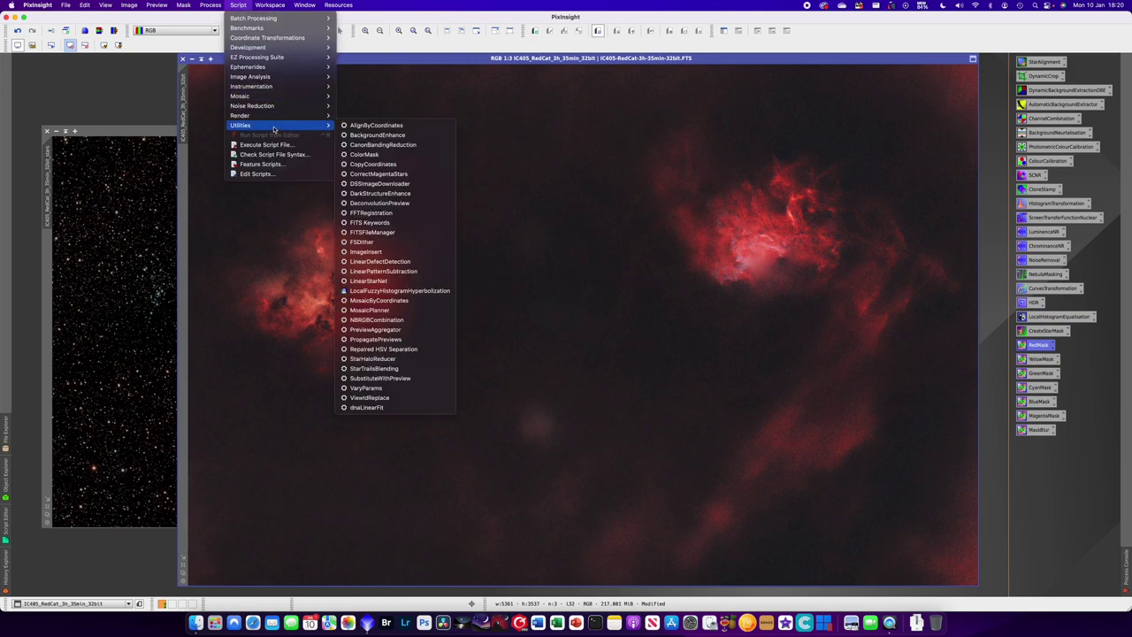
click(381, 194)
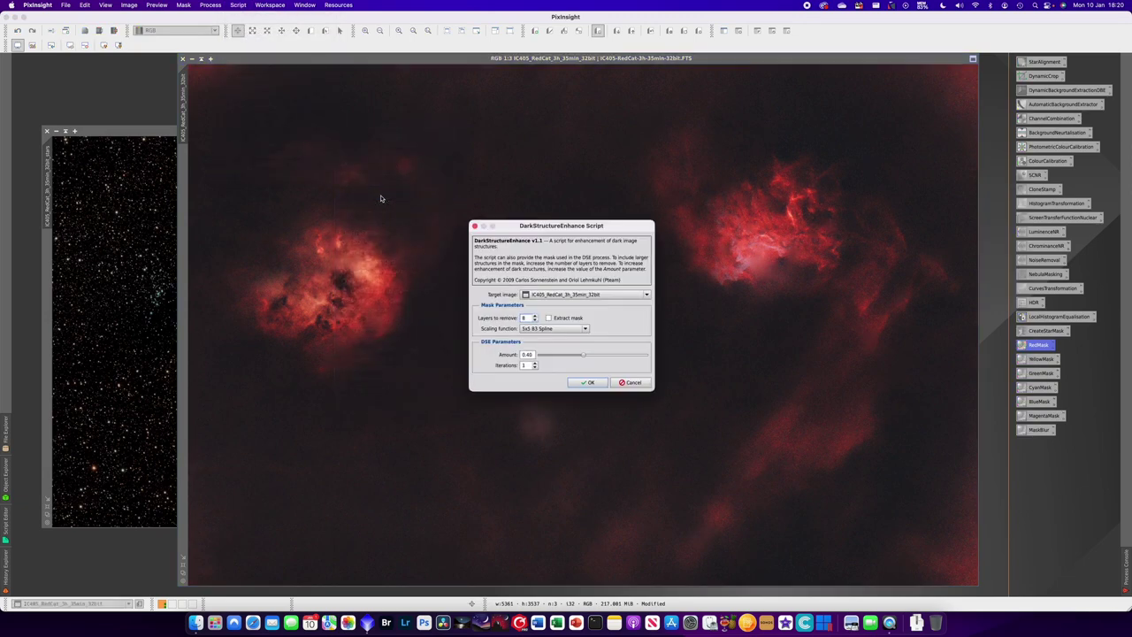
click(587, 382)
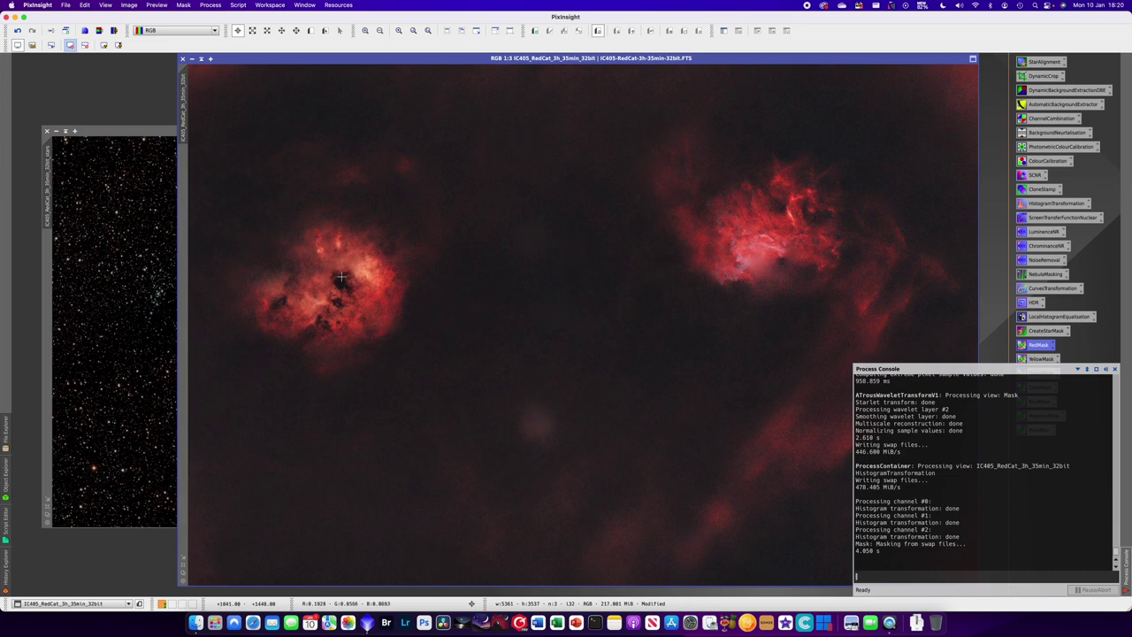
Undo and redo the dark structure enhancement to compare the nebula before and after
click(113, 30)
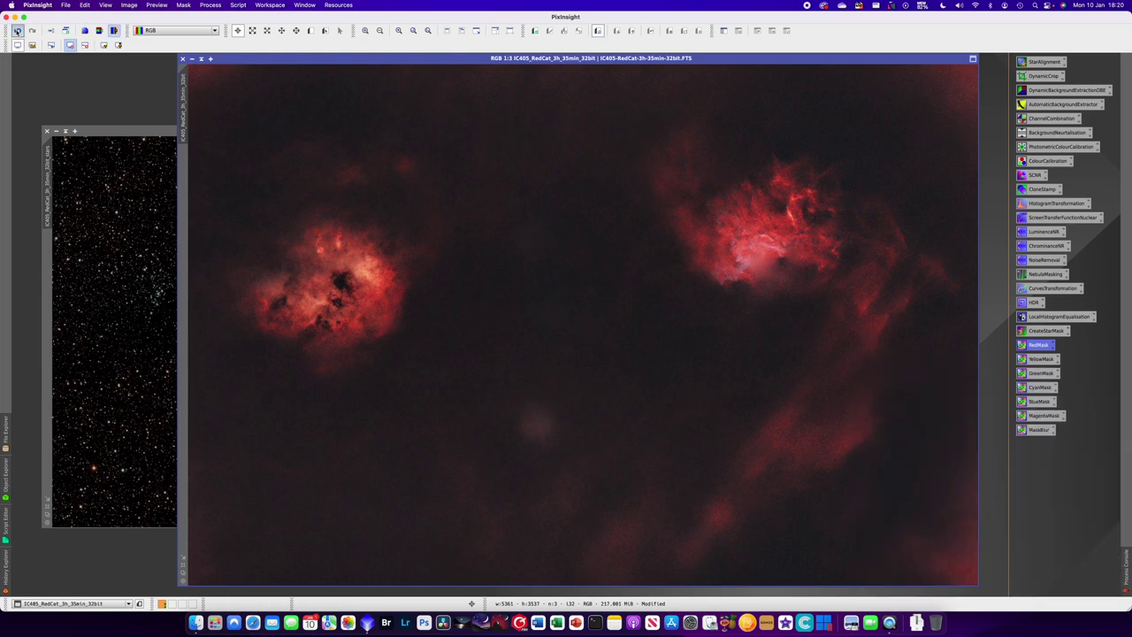
click(16, 30)
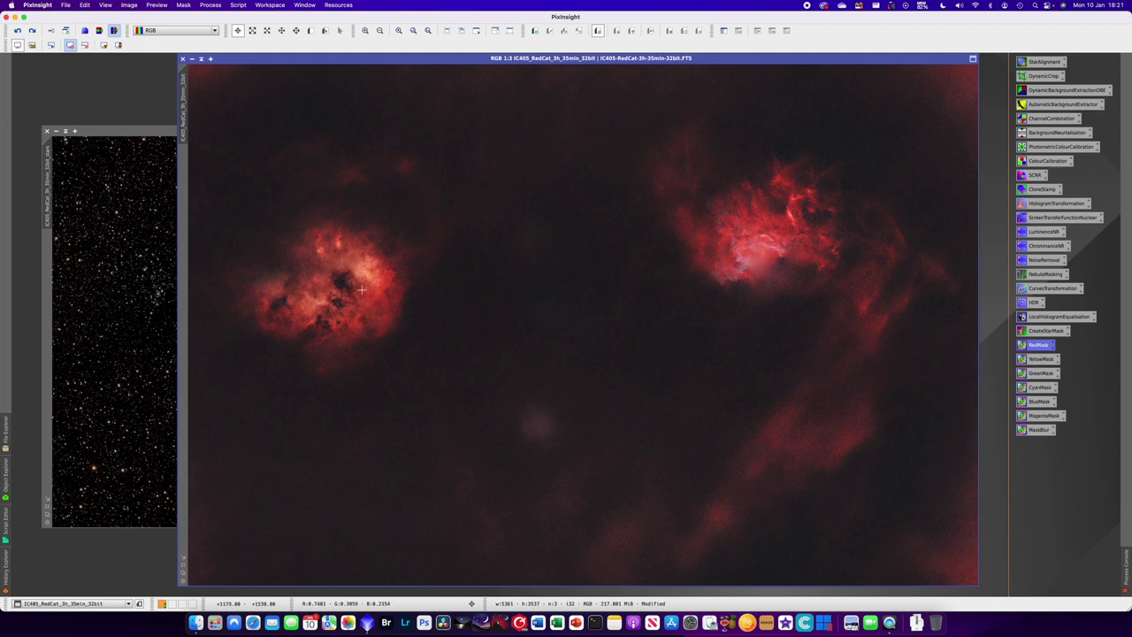
click(34, 31)
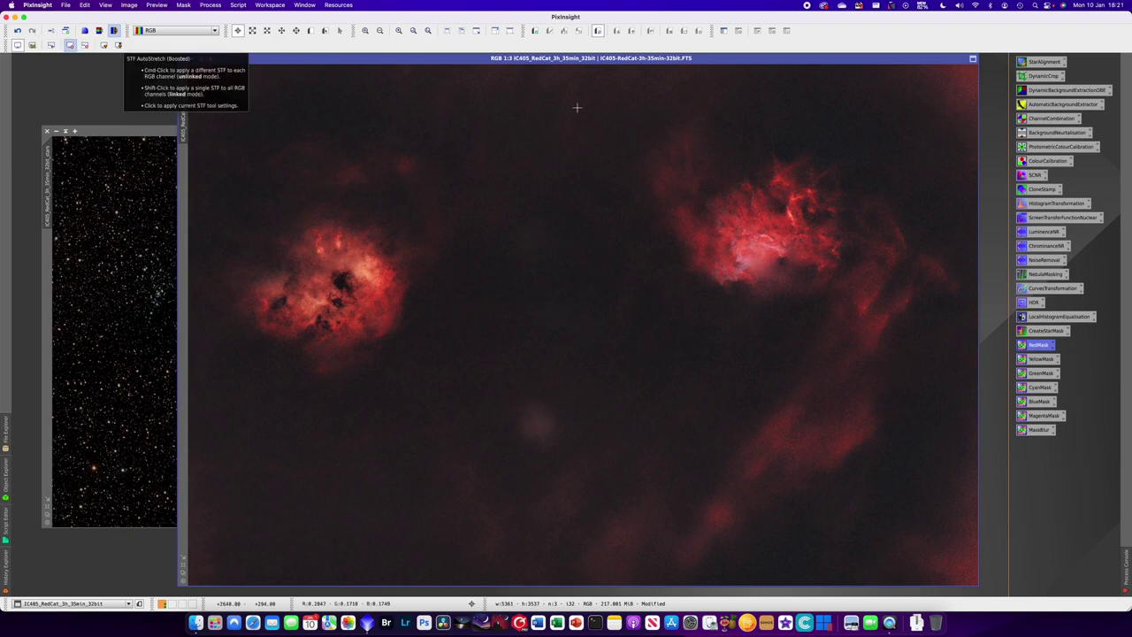
click(17, 32)
click(33, 31)
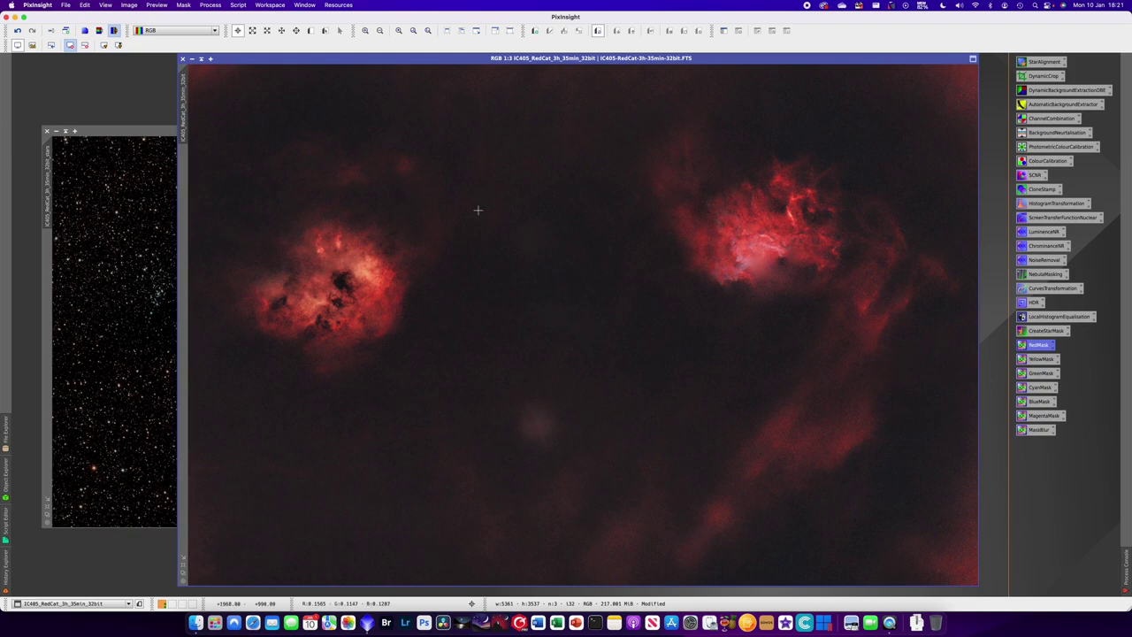
Open PixelMath, reset it to clear the old red mask expression, and open the Expression Editor
click(210, 4)
mouse_move(225, 17)
scroll(356, 514, down, 3)
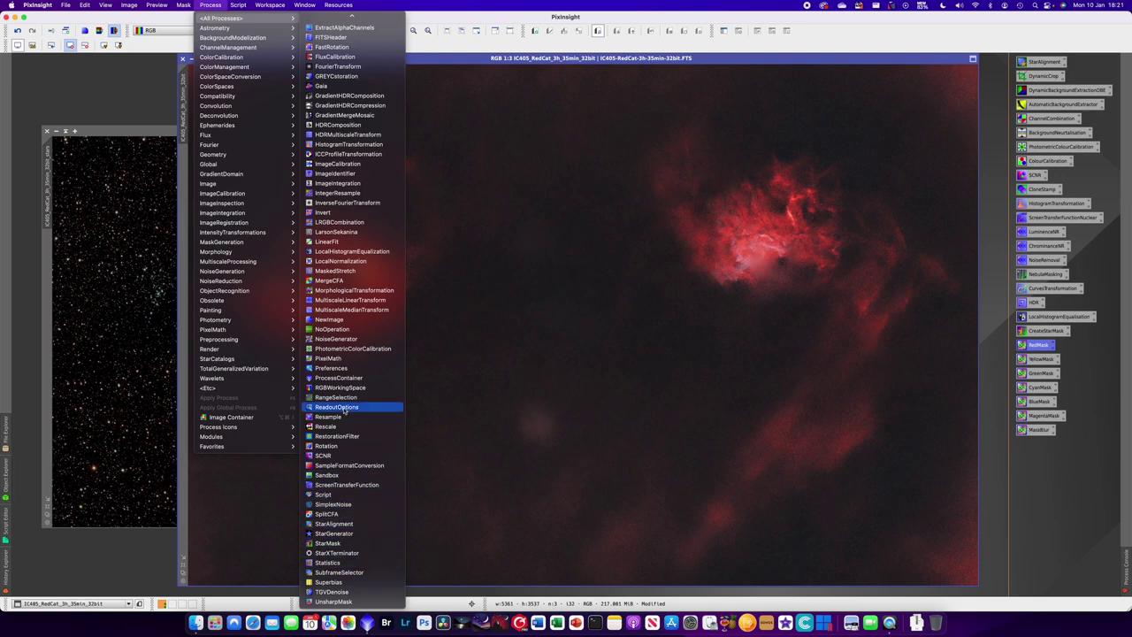
click(346, 359)
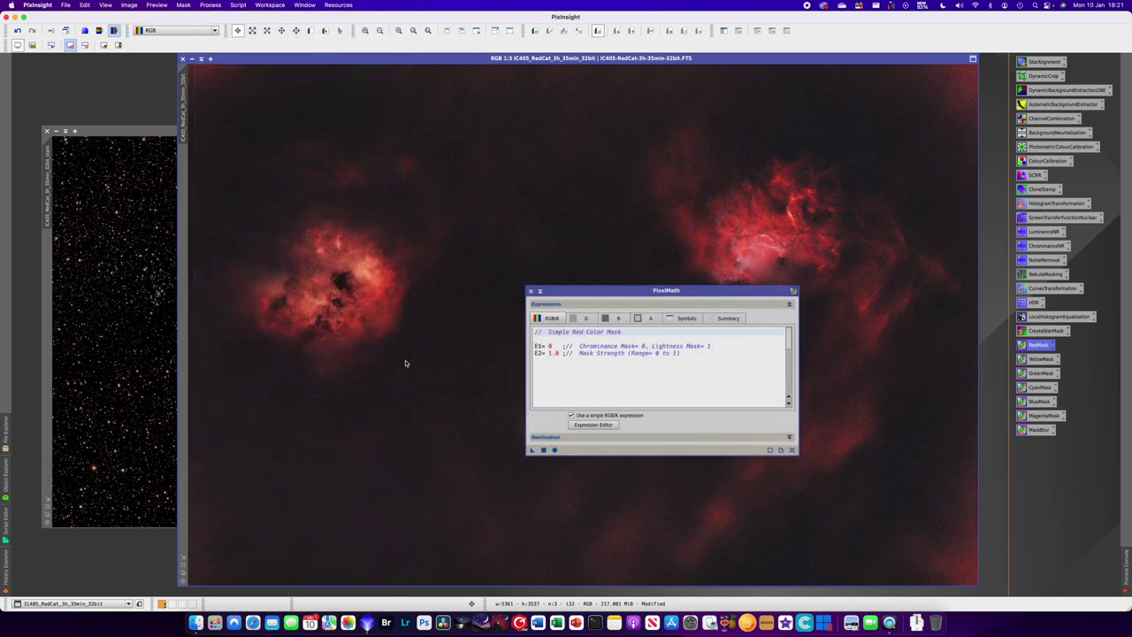
click(792, 449)
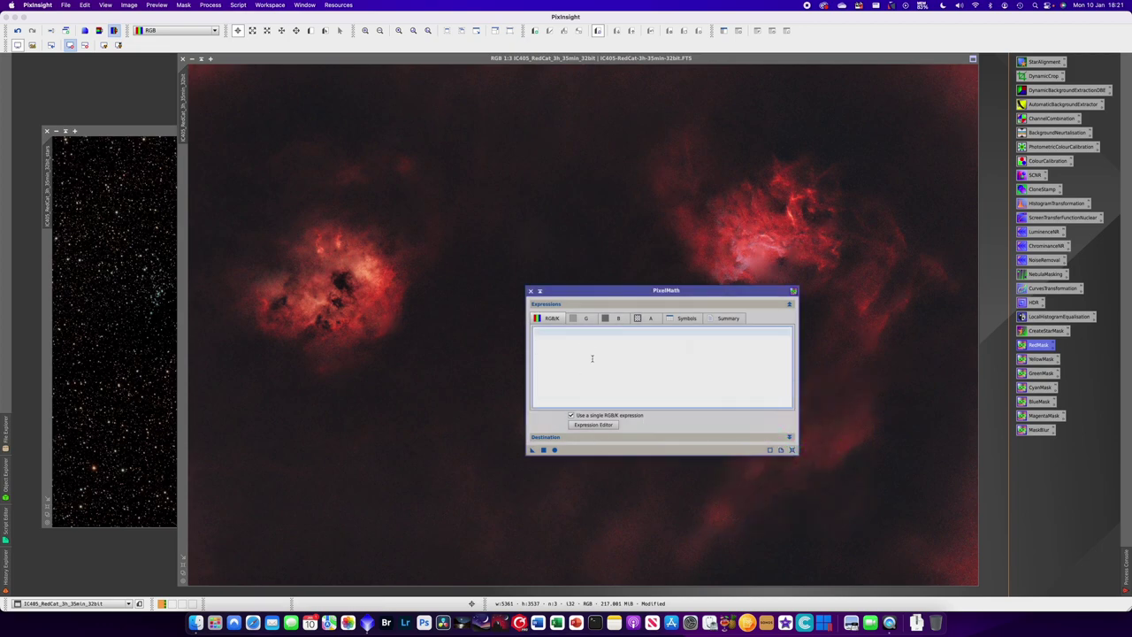
click(592, 426)
click(592, 425)
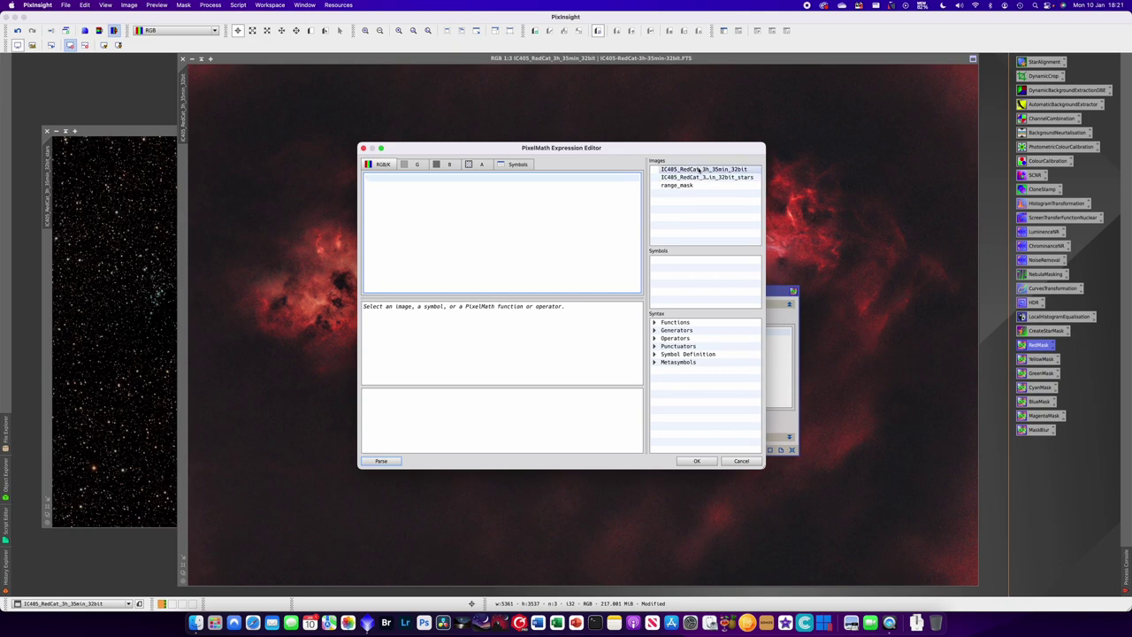
Build the expression IC405_RedCat_3h_35min_32bit+(0.8*IC405_RedCat_3h_35min_32bit_stars) from the starless and stars images
double_click(699, 170)
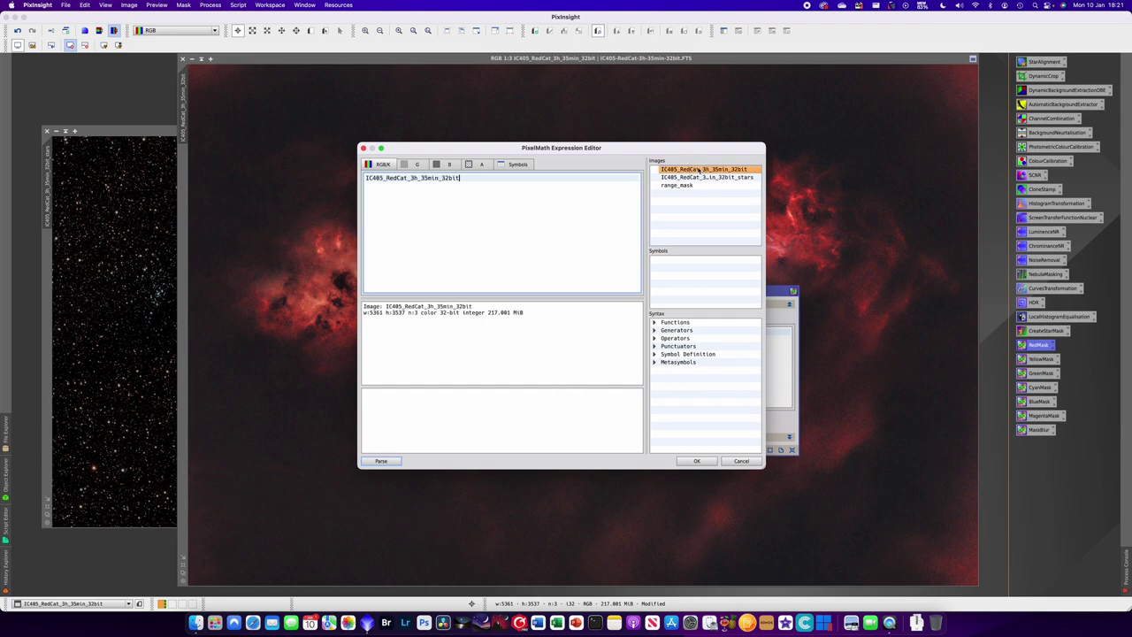
text(+)
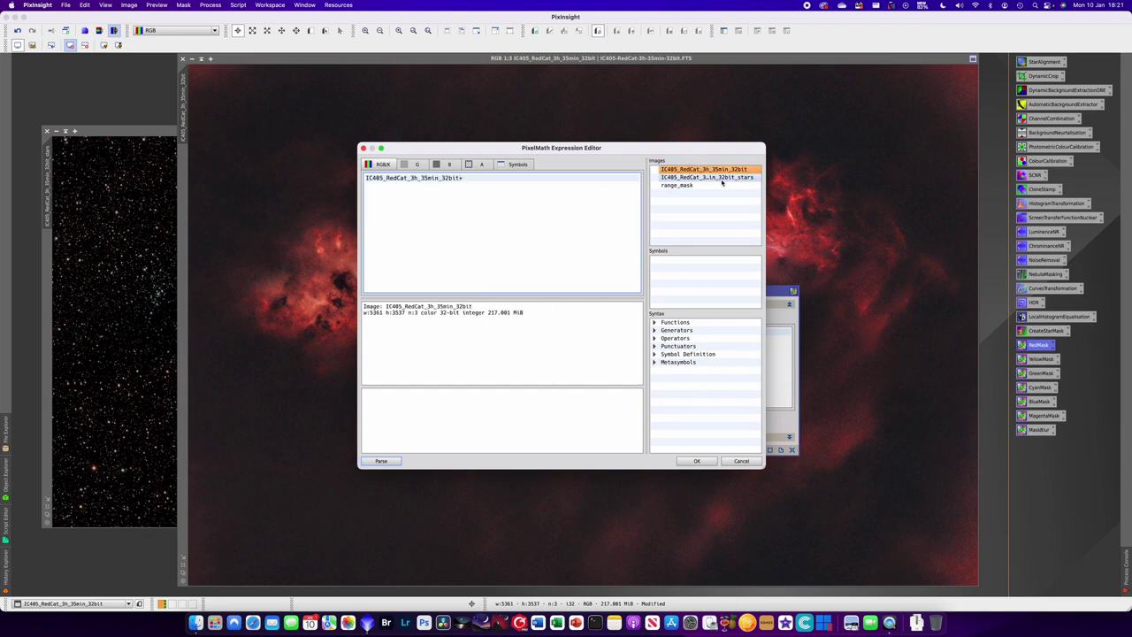
double_click(712, 178)
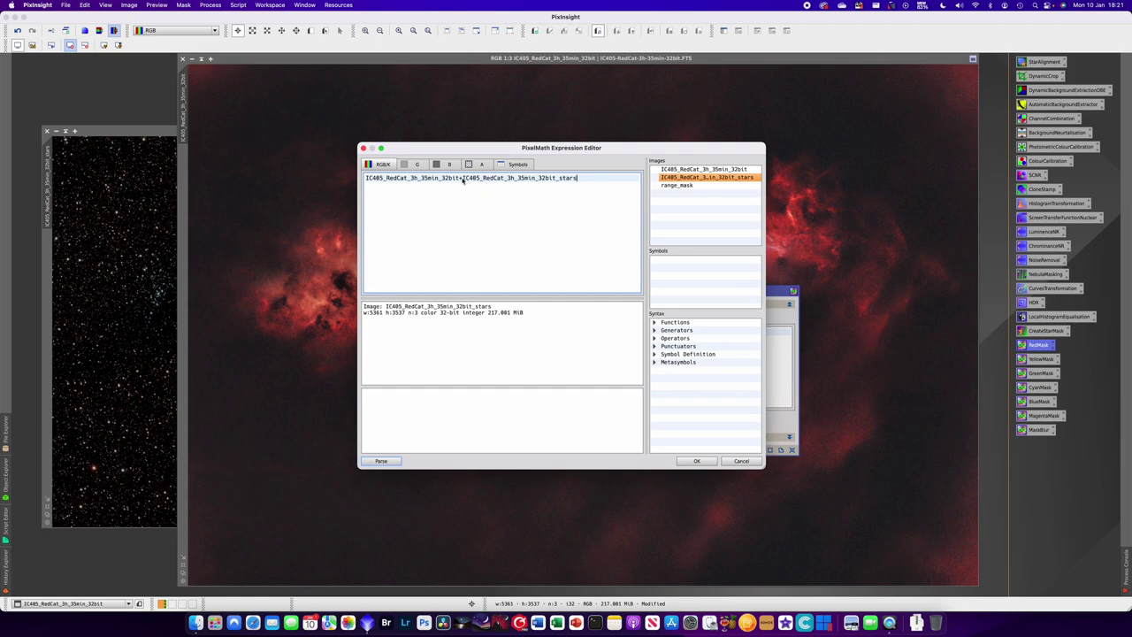
text((0.8*)
text())
click(474, 178)
drag(595, 179, 472, 179)
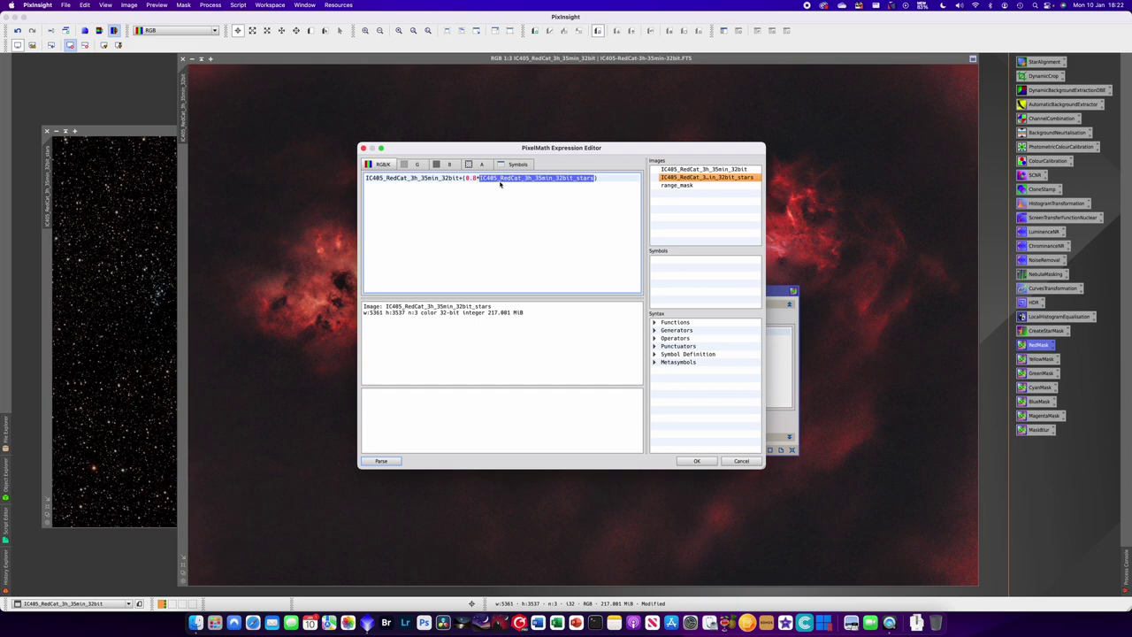
Accept the expression, apply it to the nebula image to add the stars back, and close PixelMath
click(696, 461)
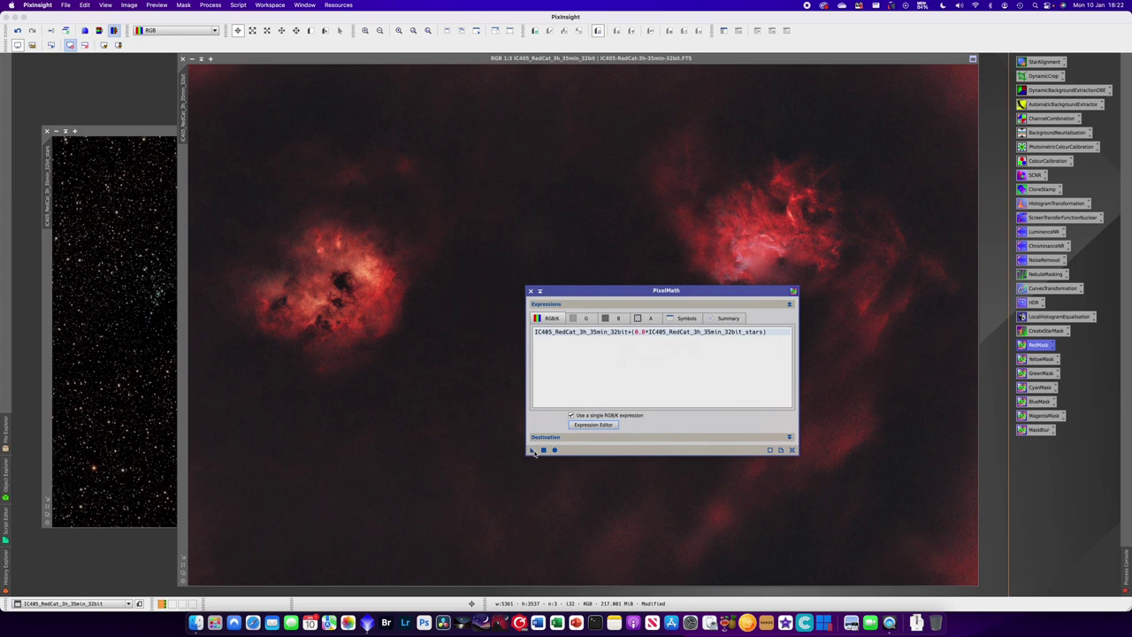
drag(533, 452, 394, 386)
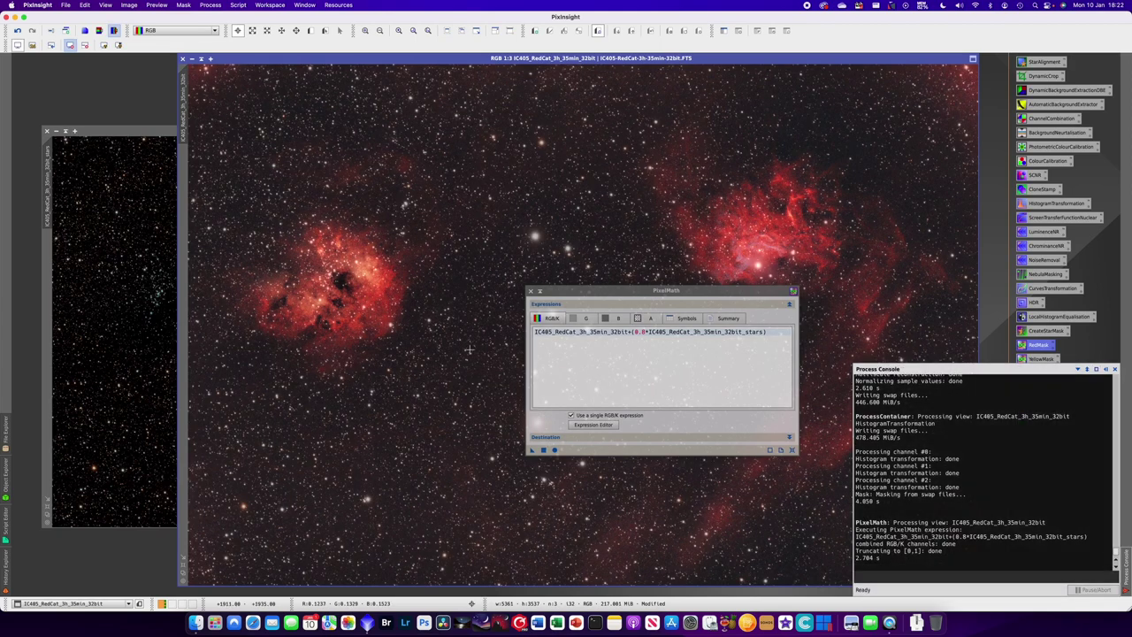
click(530, 292)
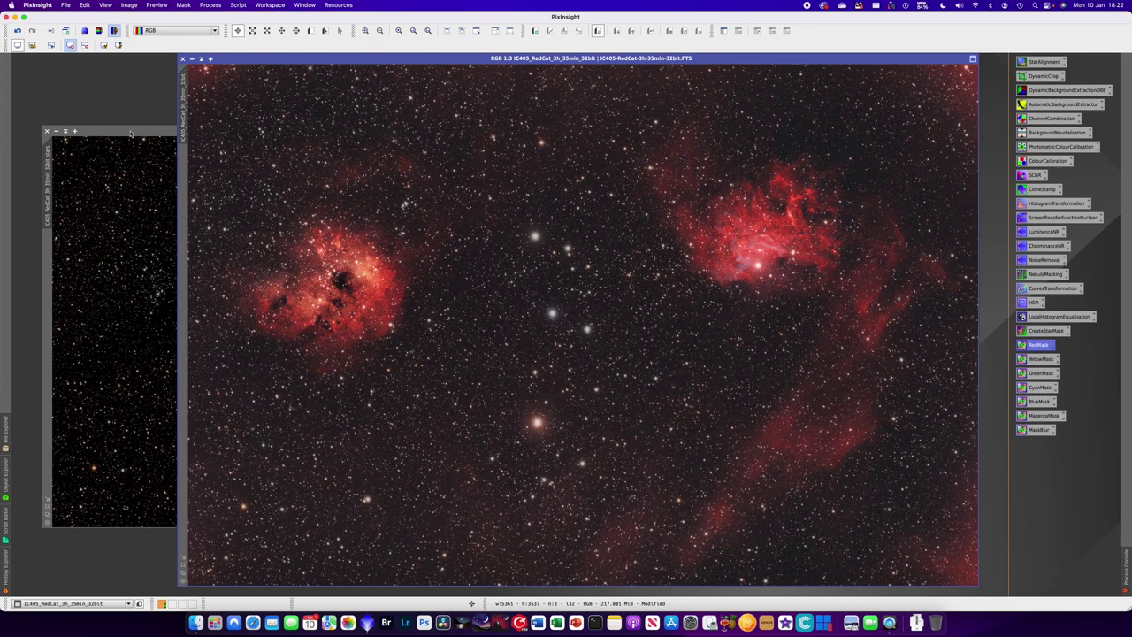
Apply the stars image as a mask to the recombined nebula image, moving the stars window out of the way
drag(115, 135, 555, 123)
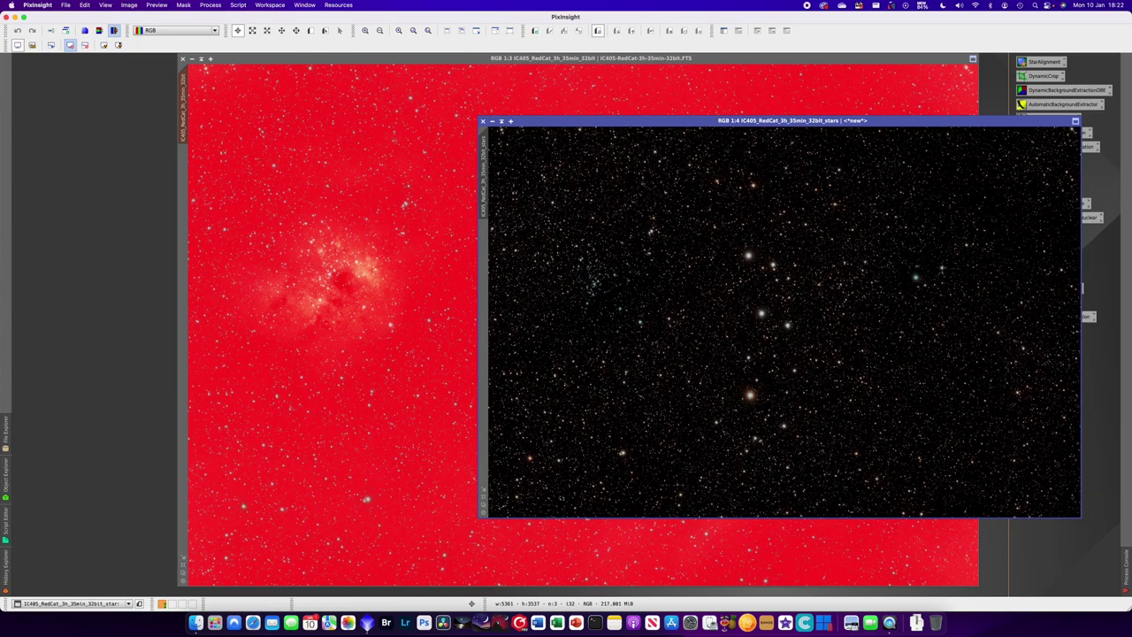
click(403, 57)
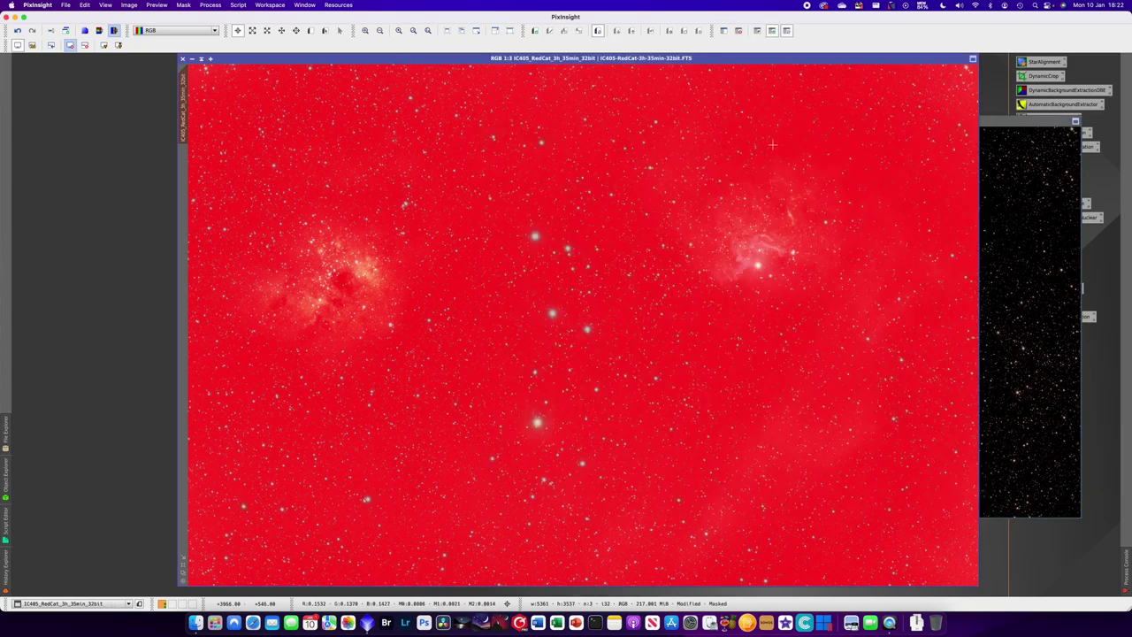
drag(1036, 124, 698, 143)
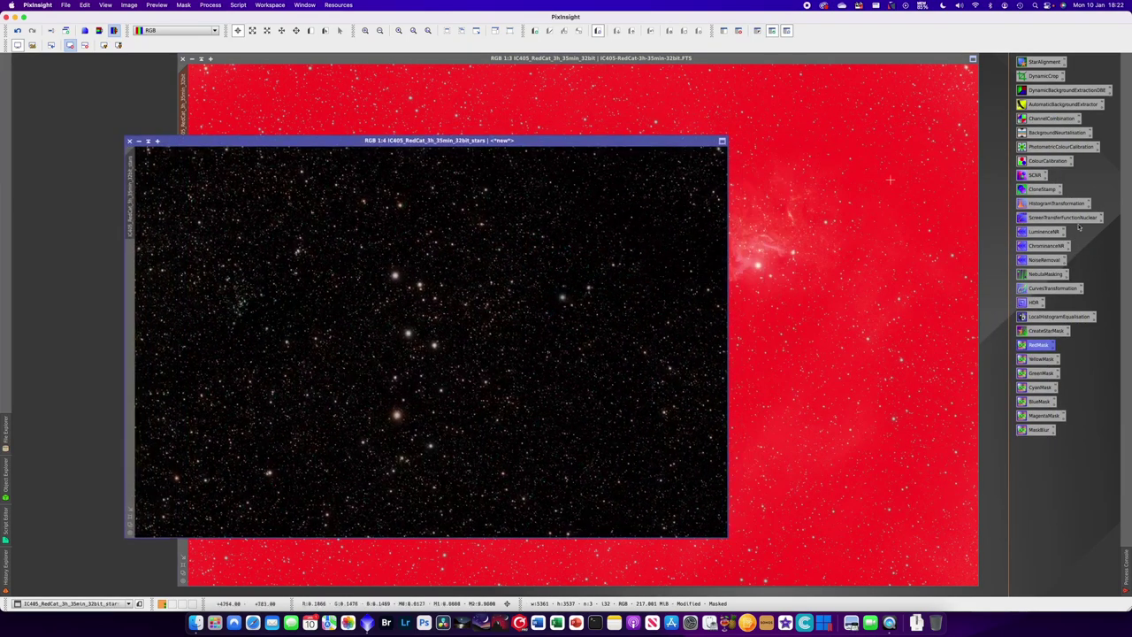
Open CurvesTransformation with a real-time preview of the masked nebula image and select the combined RGB/K curve
double_click(1048, 288)
click(859, 246)
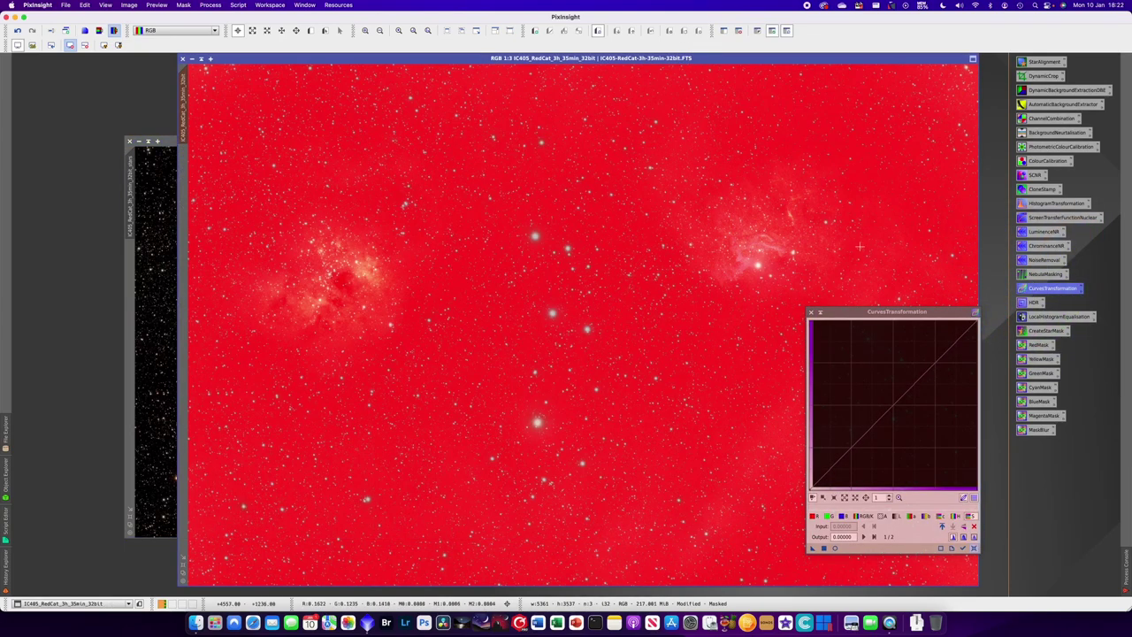
click(878, 312)
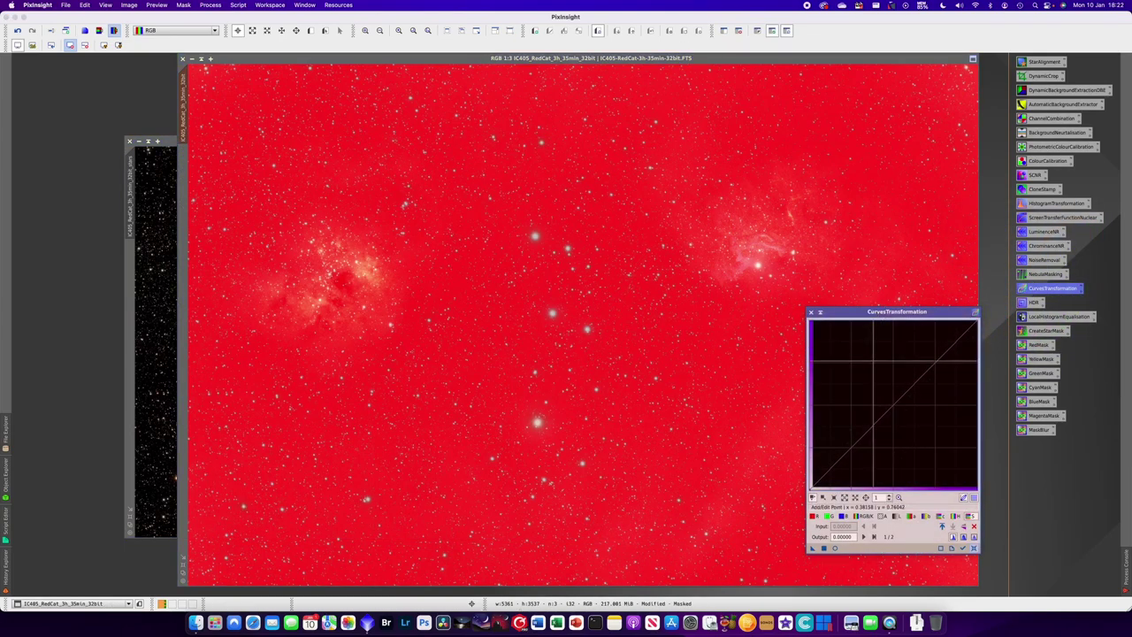
click(834, 548)
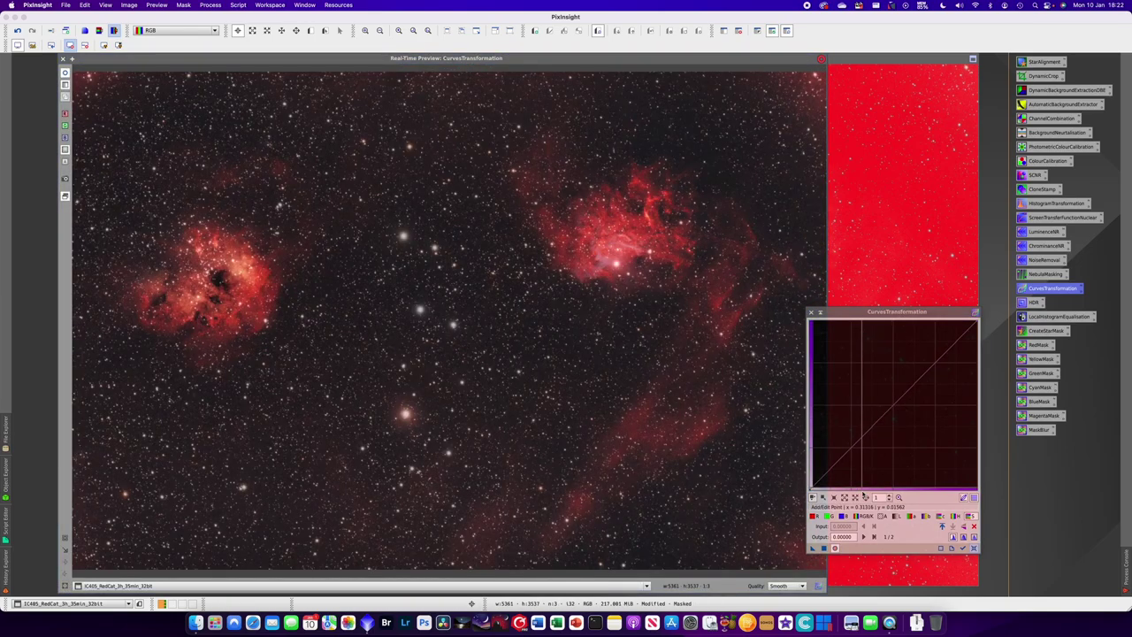
click(862, 516)
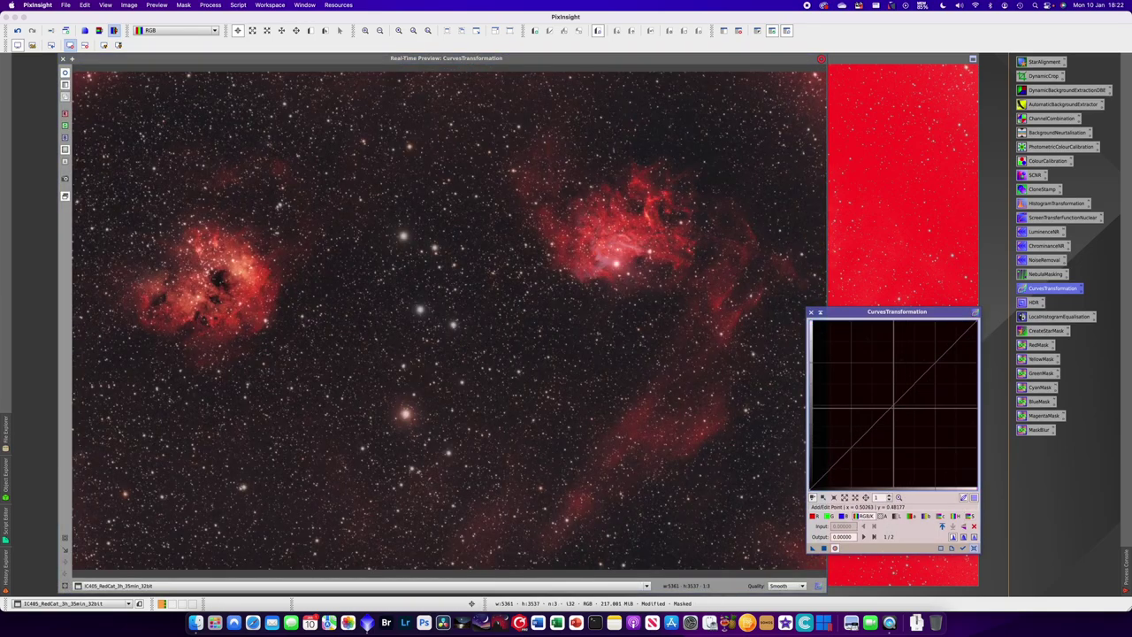
Dim the stars with an RGB/K curve point at input 0.56053, output 0.43490, apply it, and close the preview
drag(894, 405, 903, 412)
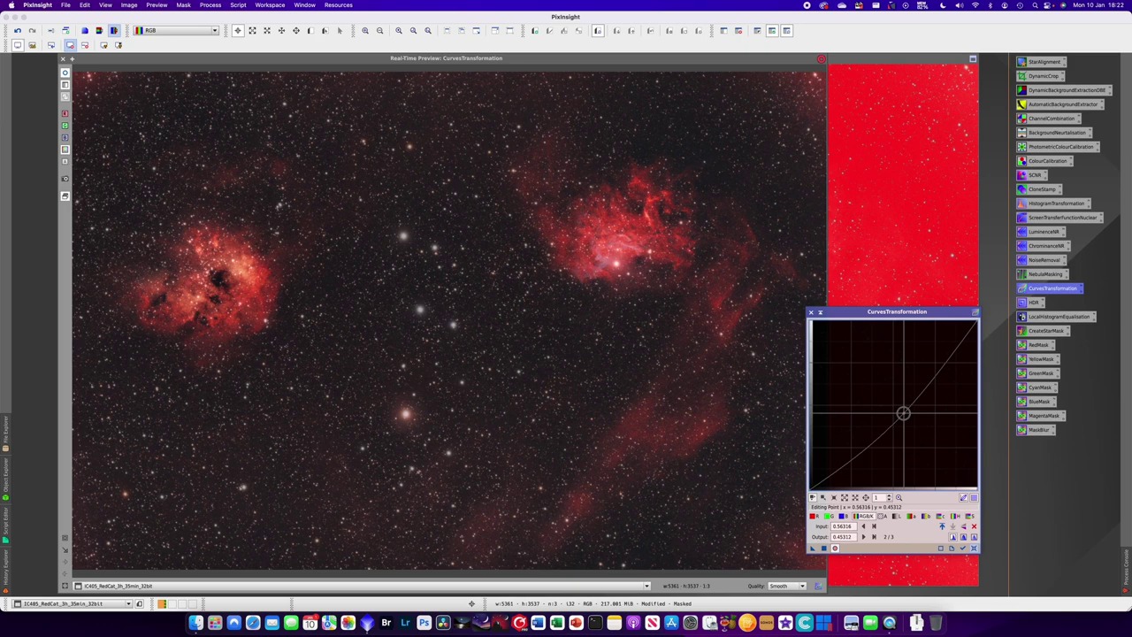
drag(903, 413, 866, 382)
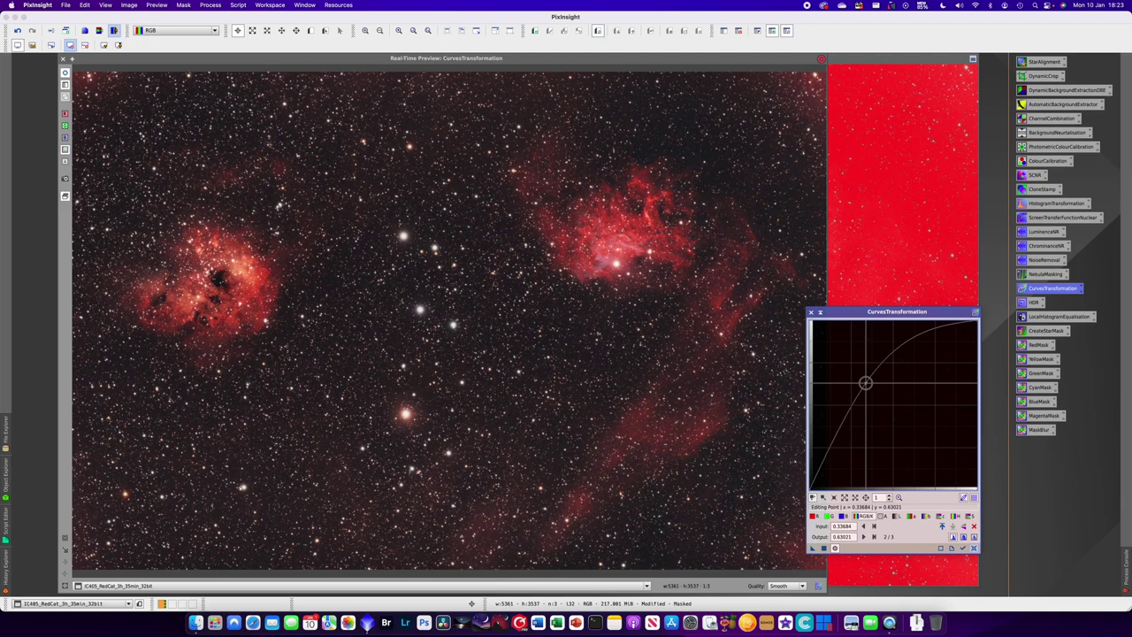
drag(866, 383, 907, 417)
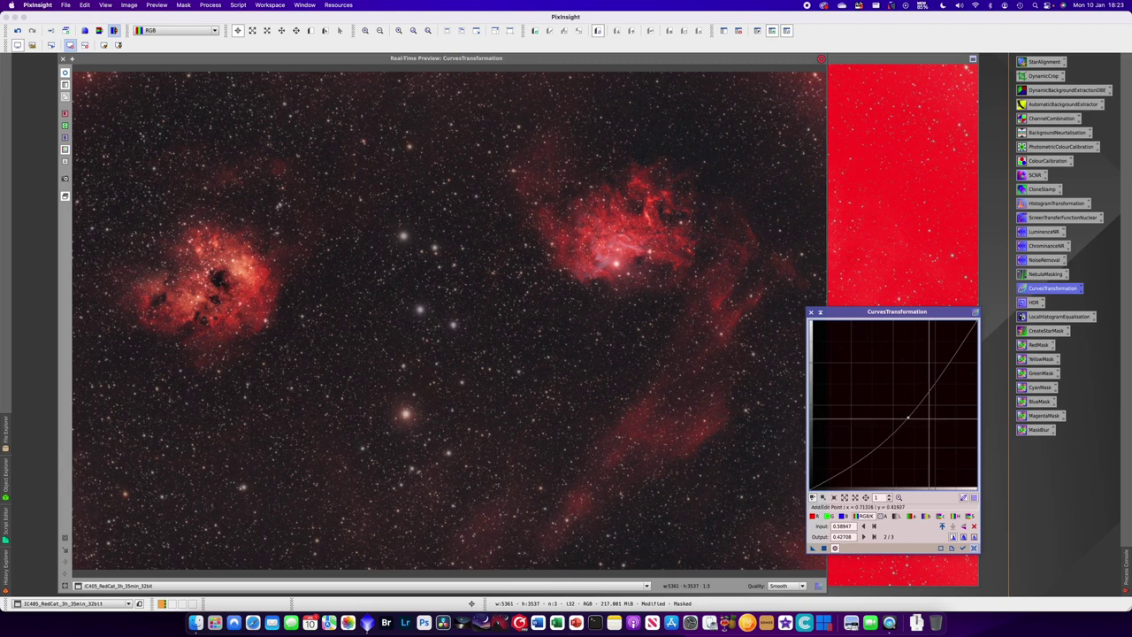
drag(909, 417, 904, 415)
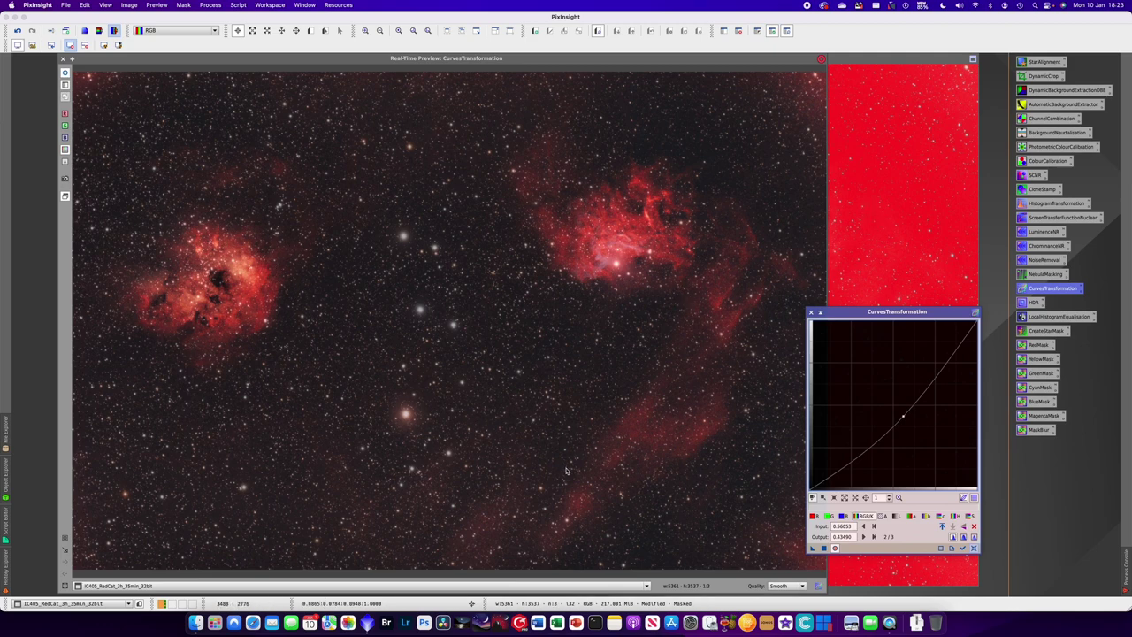
click(823, 548)
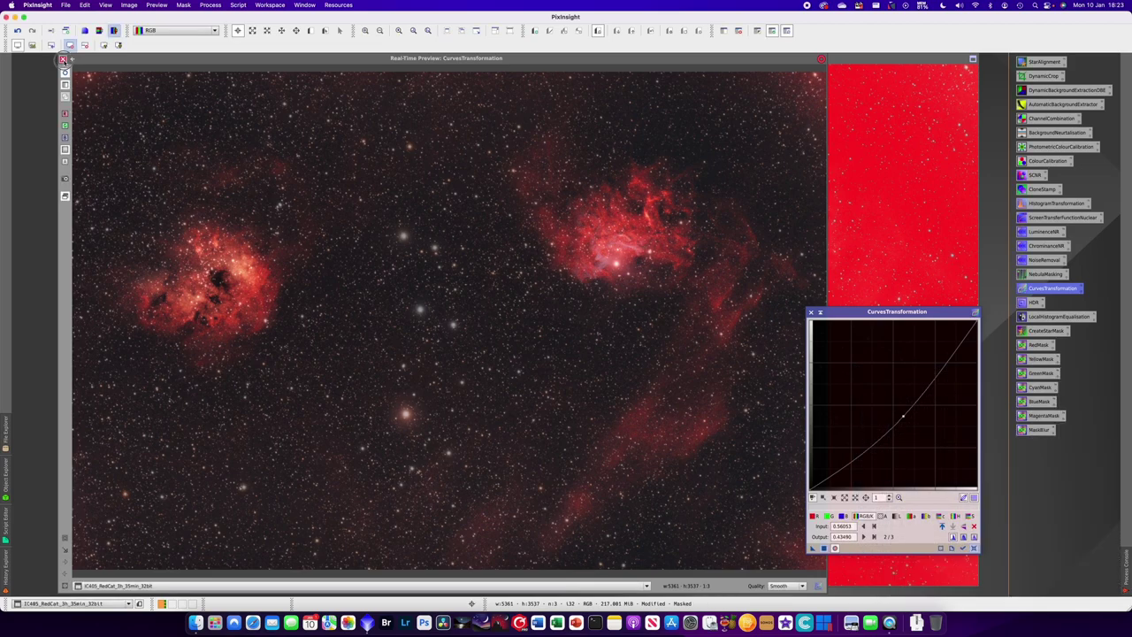
click(63, 58)
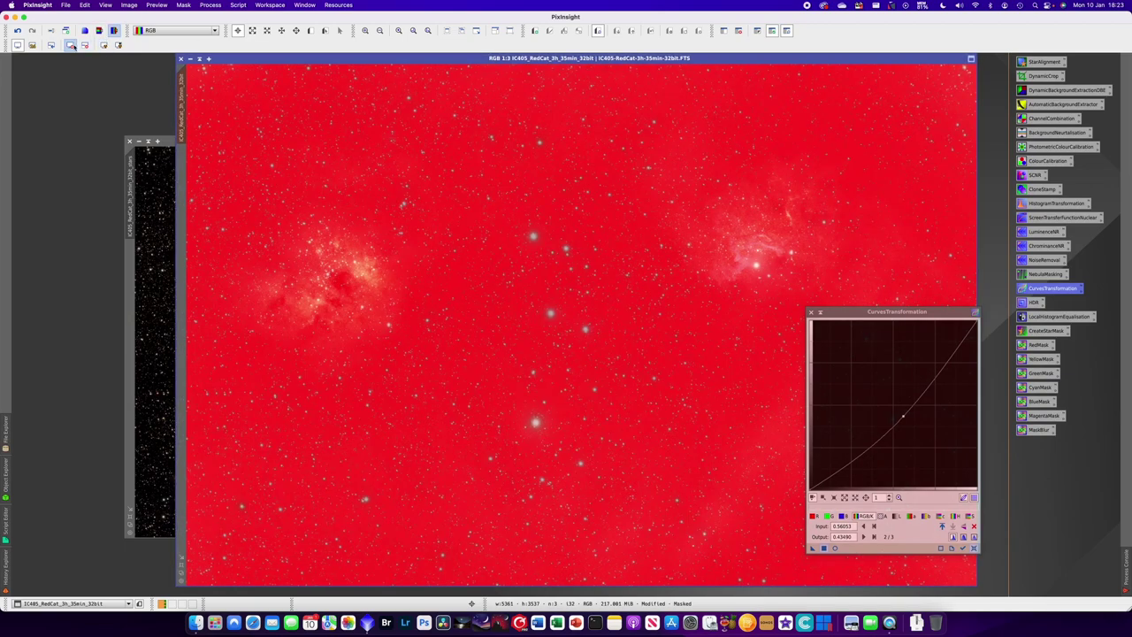
Remove the star mask from the nebula image and close CurvesTransformation
click(184, 4)
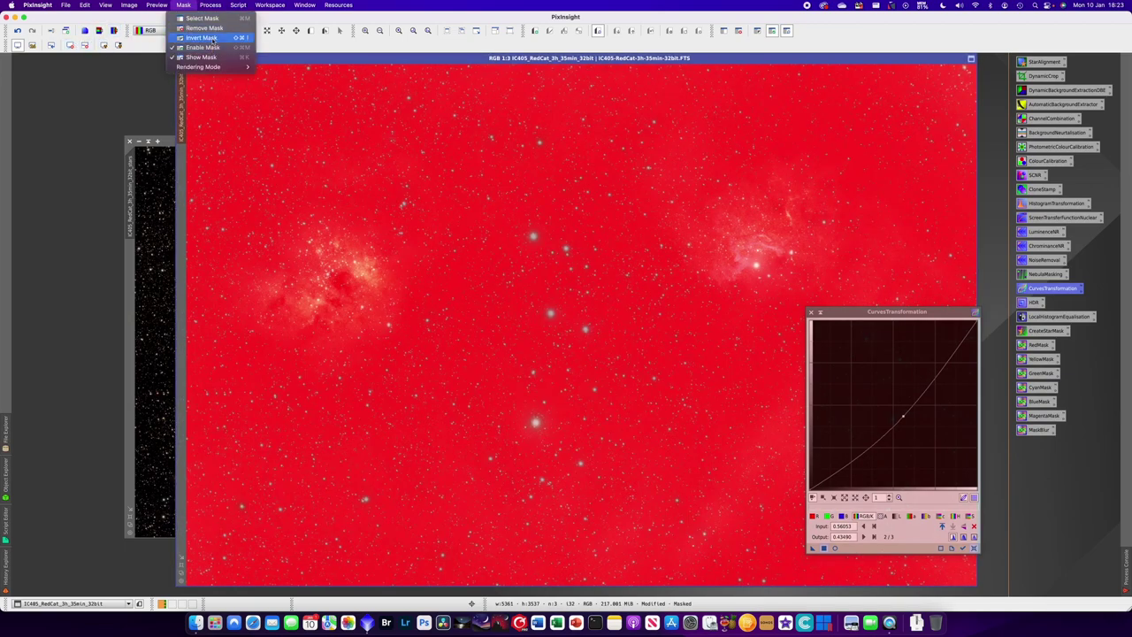
click(274, 42)
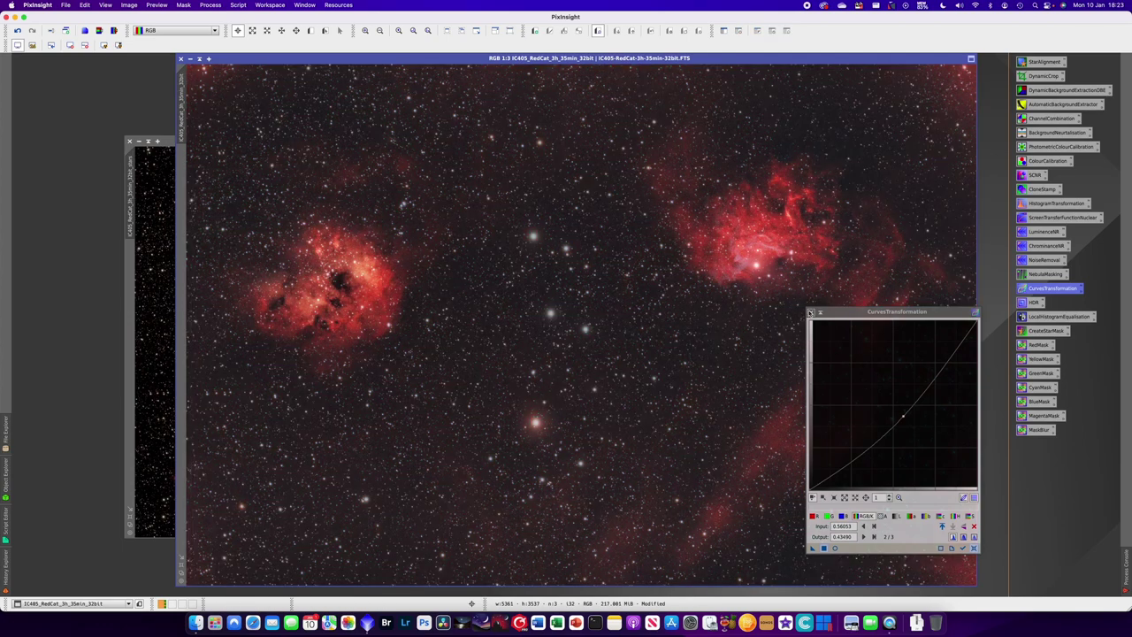
click(810, 311)
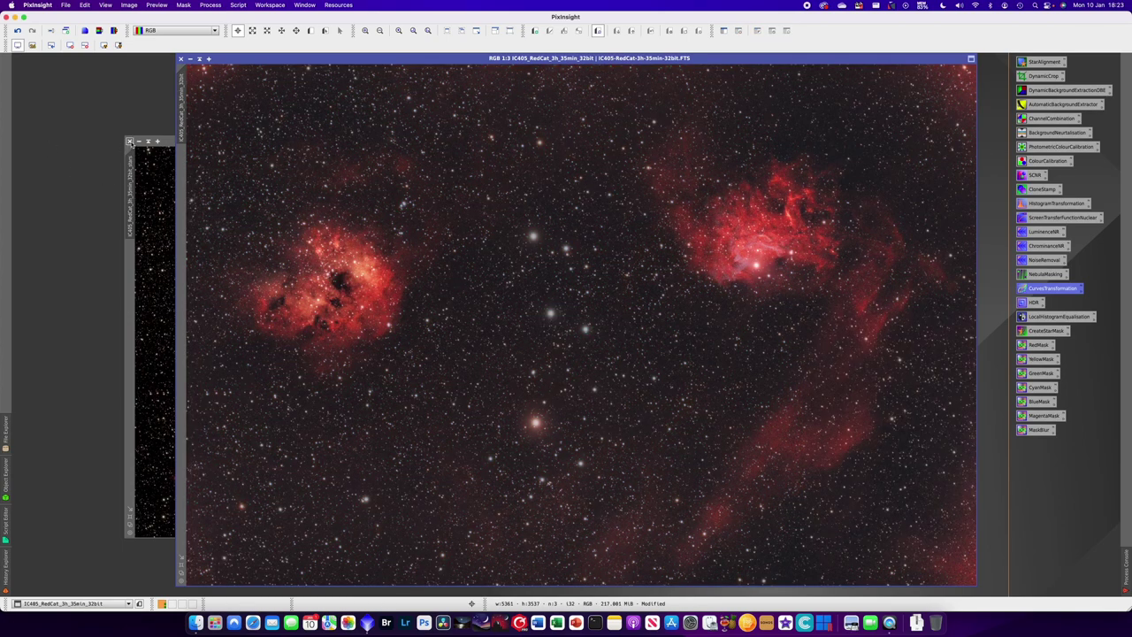
Close the separate stars image without saving it and shift the nebula image window slightly aside
click(129, 142)
click(607, 339)
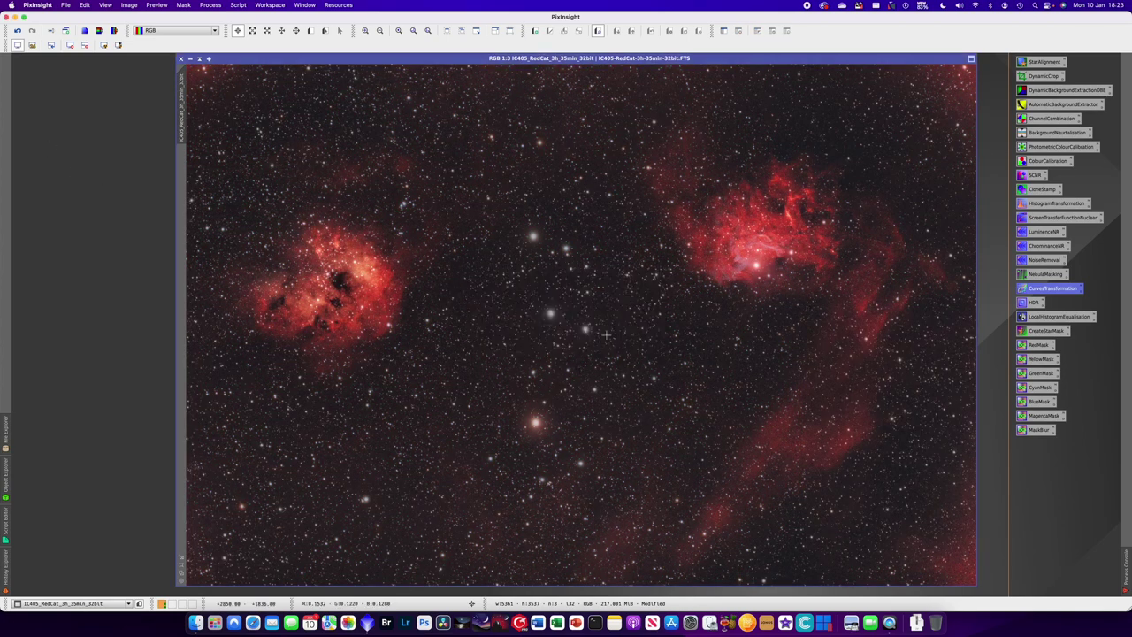
drag(472, 59, 455, 58)
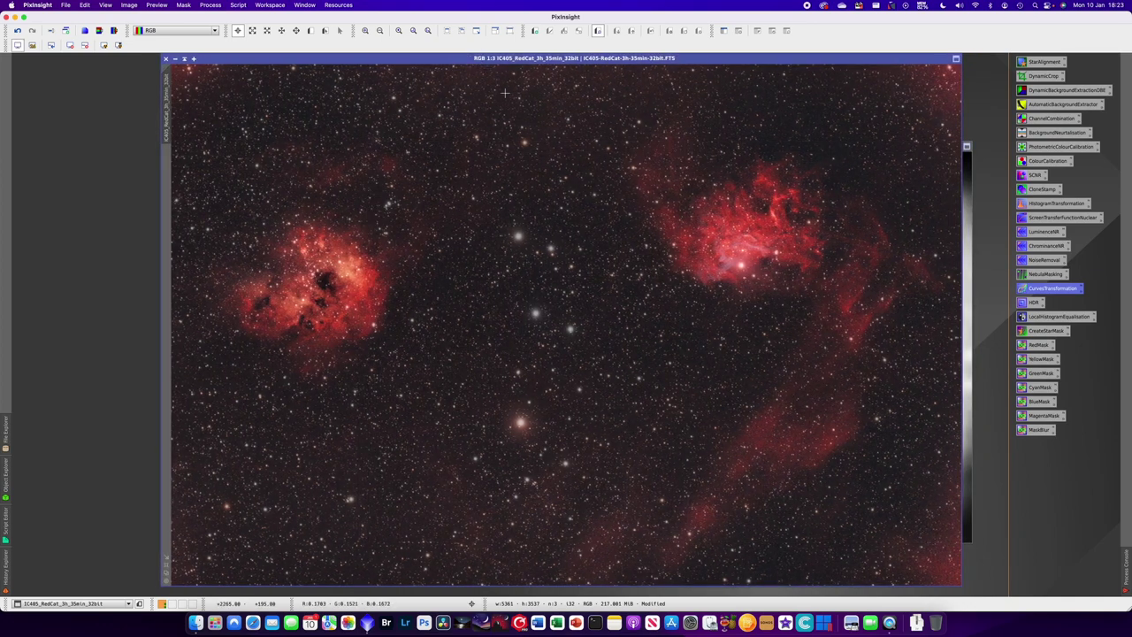